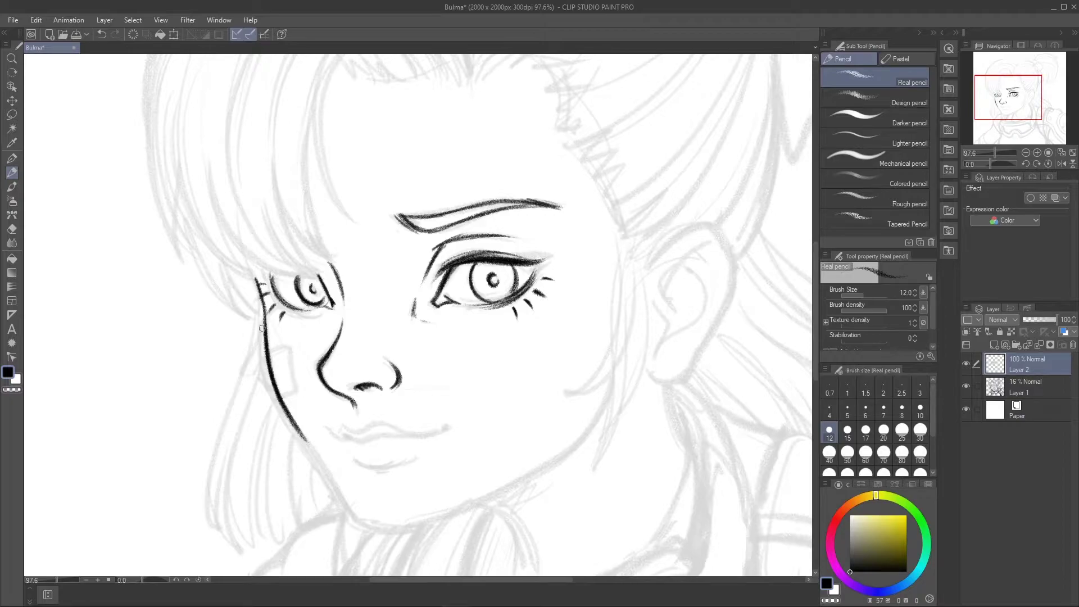
- Ink the jawline and chin, the neck line below the jaw and both lips over the grey sketch
mouse_move(640, 350)
left_mouse_down()
mouse_move(639, 263)
mouse_move(625, 347)
mouse_move(489, 481)
mouse_move(585, 400)
mouse_move(485, 485)
mouse_move(547, 442)
left_mouse_up()
mouse_move(562, 425)
left_mouse_down()
mouse_move(610, 438)
mouse_move(625, 465)
left_mouse_up()
mouse_move(601, 379)
left_mouse_down()
mouse_move(568, 425)
mouse_move(576, 422)
left_mouse_up()
mouse_move(398, 414)
left_mouse_down()
mouse_move(481, 384)
mouse_move(415, 405)
mouse_move(447, 390)
left_mouse_up()
left_click_drag(423, 431, 478, 415)
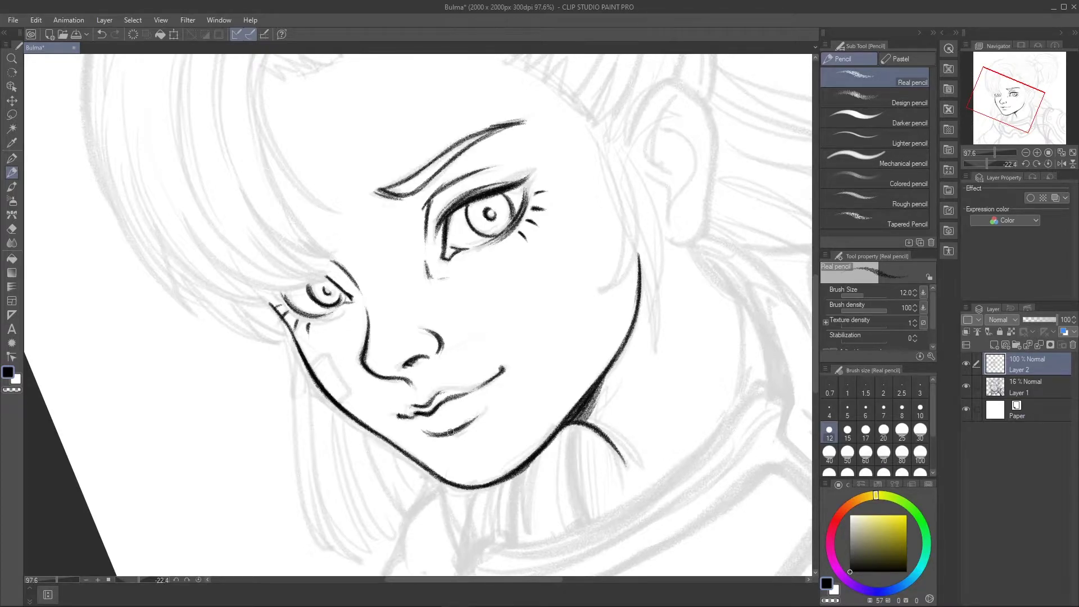
- Ink the small rectangular patch on the cheek and refine the contour lines around the nearer eye
left_click_drag(318, 376, 329, 361)
mouse_move(329, 361)
left_mouse_down()
mouse_move(351, 387)
mouse_move(343, 407)
left_mouse_up()
left_click_drag(471, 245, 516, 227)
mouse_move(474, 194)
left_mouse_down()
mouse_move(526, 179)
mouse_move(534, 163)
mouse_move(436, 236)
mouse_move(450, 240)
mouse_move(434, 257)
left_mouse_up()
key("ctrl+z")
left_click_drag(434, 258, 428, 264)
- Ink the sideburn strands in front of the ear, reducing the Real pencil brush size to 10
left_click_drag(588, 137, 617, 278)
left_click_drag(596, 214, 615, 289)
left_click_drag(607, 147, 632, 261)
key("bracketleft")
key("bracketleft")
left_click_drag(631, 216, 649, 323)
key("bracketright")
left_click_drag(618, 147, 657, 224)
mouse_move(621, 175)
left_mouse_down()
mouse_move(657, 314)
mouse_move(649, 344)
left_mouse_up()
left_click_drag(640, 233, 629, 274)
scroll(629, 275, "down", 2)
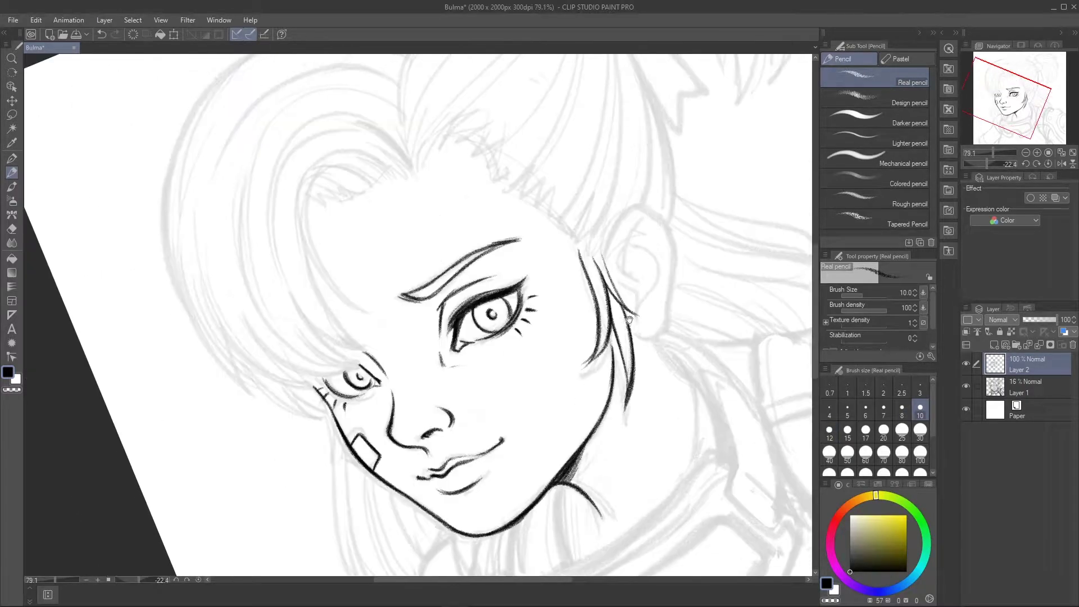
left_click_drag(630, 319, 621, 318)
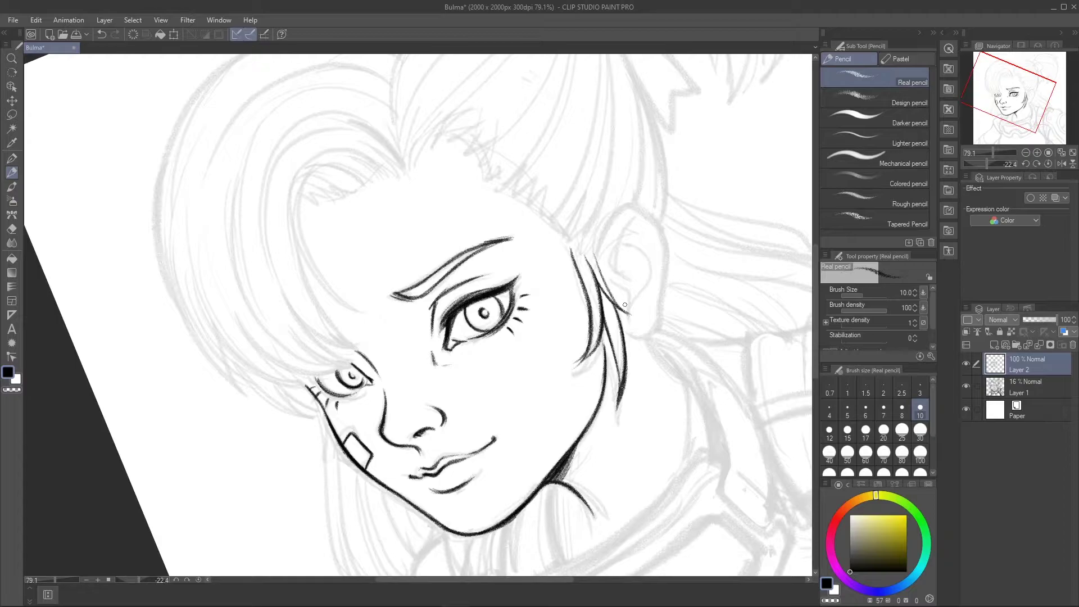
- Ink the inner edge of the fringe and the short hairline strands beneath its curl up to the parting
mouse_move(368, 177)
left_mouse_down()
mouse_move(297, 228)
mouse_move(340, 299)
mouse_move(366, 313)
left_mouse_up()
left_click_drag(294, 236, 354, 310)
left_click_drag(304, 194, 344, 177)
mouse_move(315, 187)
left_mouse_down()
mouse_move(360, 166)
mouse_move(354, 179)
mouse_move(398, 150)
left_mouse_up()
left_click_drag(323, 199, 341, 188)
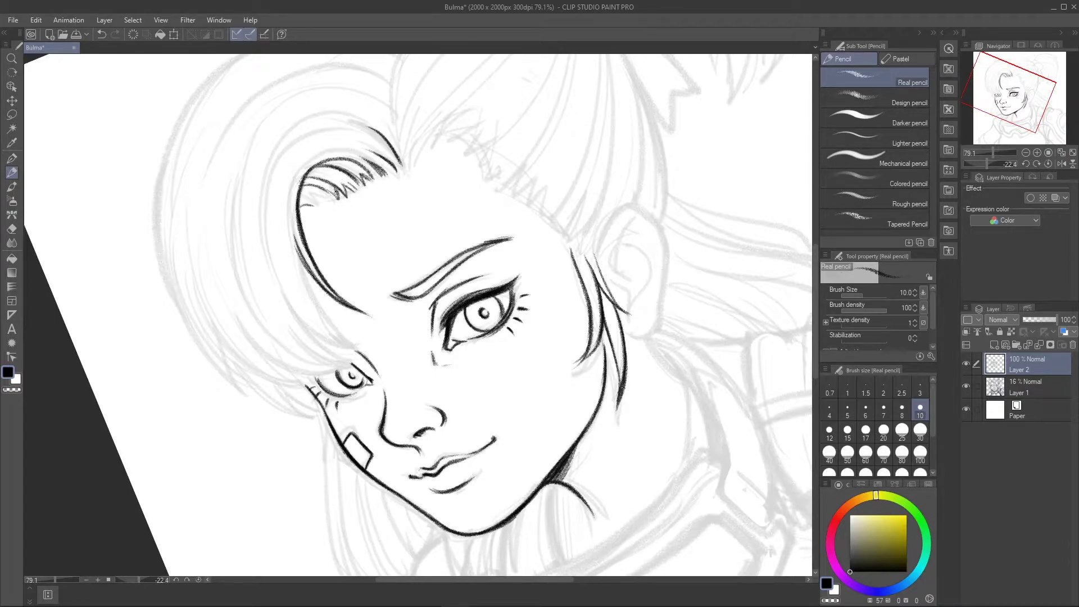
- Ink the swept-back hairline with tapered strokes from the parting down to the temple and sideburn
left_click_drag(406, 167, 409, 104)
mouse_move(413, 163)
left_mouse_down()
mouse_move(412, 104)
mouse_move(460, 115)
left_mouse_up()
mouse_move(427, 153)
left_mouse_down()
mouse_move(457, 129)
mouse_move(525, 117)
left_mouse_up()
left_click_drag(478, 163, 501, 148)
left_click_drag(493, 190, 552, 114)
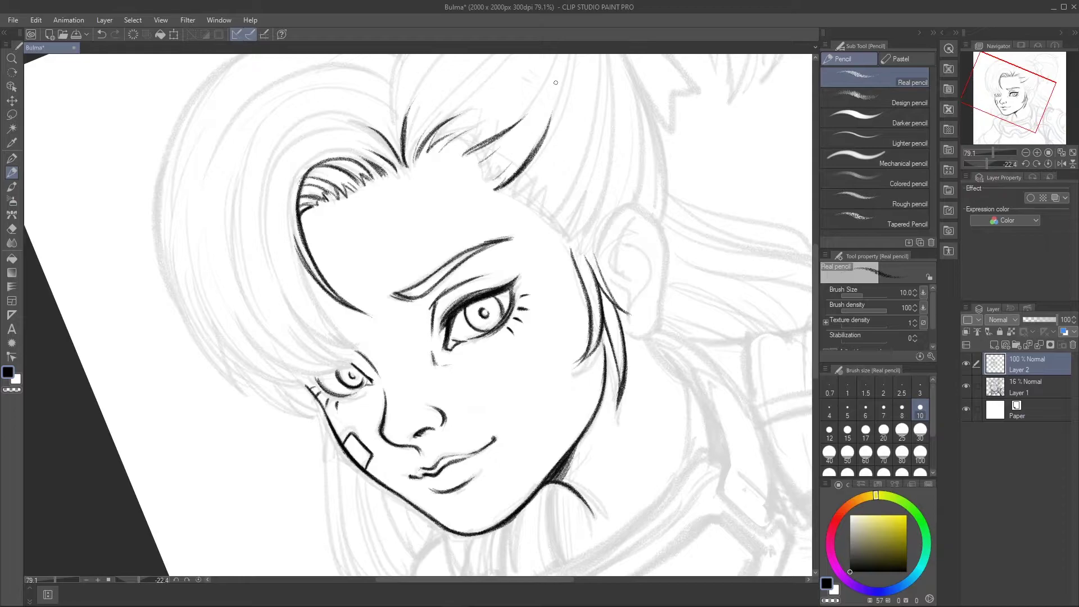
left_click_drag(507, 191, 531, 179)
left_click_drag(516, 202, 546, 187)
left_click_drag(544, 222, 590, 142)
key("ctrl+z")
left_click_drag(557, 233, 610, 162)
left_click_drag(595, 293, 576, 238)
left_click_drag(610, 247, 590, 196)
left_click_drag(568, 243, 547, 211)
left_click_drag(545, 217, 534, 195)
- Draw the long hair strands running from the hairline back to the ponytail's base, including the head's upper hair contour
left_click_drag(490, 156, 467, 147)
mouse_move(478, 151)
left_mouse_down()
mouse_move(444, 128)
mouse_move(456, 131)
mouse_move(451, 297)
left_mouse_up()
mouse_move(450, 225)
left_mouse_down()
mouse_move(529, 120)
mouse_move(506, 236)
left_mouse_up()
left_click_drag(534, 166, 478, 264)
mouse_move(529, 123)
left_mouse_down()
mouse_move(433, 267)
mouse_move(474, 250)
left_mouse_up()
left_click_drag(523, 171, 446, 264)
left_click_drag(448, 149, 381, 238)
mouse_move(522, 118)
left_mouse_down()
mouse_move(419, 185)
mouse_move(365, 268)
left_mouse_up()
mouse_move(522, 119)
left_mouse_down()
mouse_move(373, 207)
mouse_move(361, 238)
mouse_move(513, 125)
mouse_move(371, 194)
left_mouse_up()
left_click_drag(370, 177, 368, 192)
left_click_drag(503, 93, 371, 191)
- Ink the ear's outer contour and inner folds
key("r")
scroll(505, 252, "down", 3)
left_click_drag(596, 180, 635, 300)
key("p")
left_click_drag(603, 210, 581, 303)
mouse_move(609, 242)
left_mouse_down()
mouse_move(589, 332)
mouse_move(554, 390)
left_mouse_up()
left_click_drag(569, 315, 550, 362)
mouse_move(562, 381)
left_mouse_down()
mouse_move(560, 328)
mouse_move(551, 354)
left_mouse_up()
left_click_drag(582, 318, 567, 335)
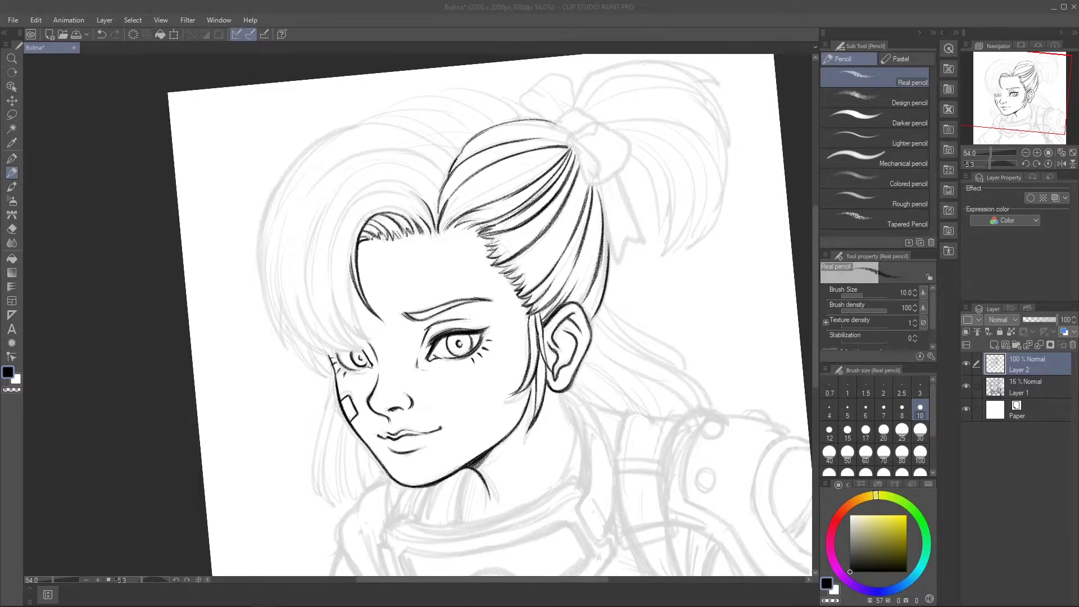
- Ink the hair bow with its knot, two loops and hanging ribbon tail at the ponytail's base
left_click_drag(1035, 77, 1036, 75)
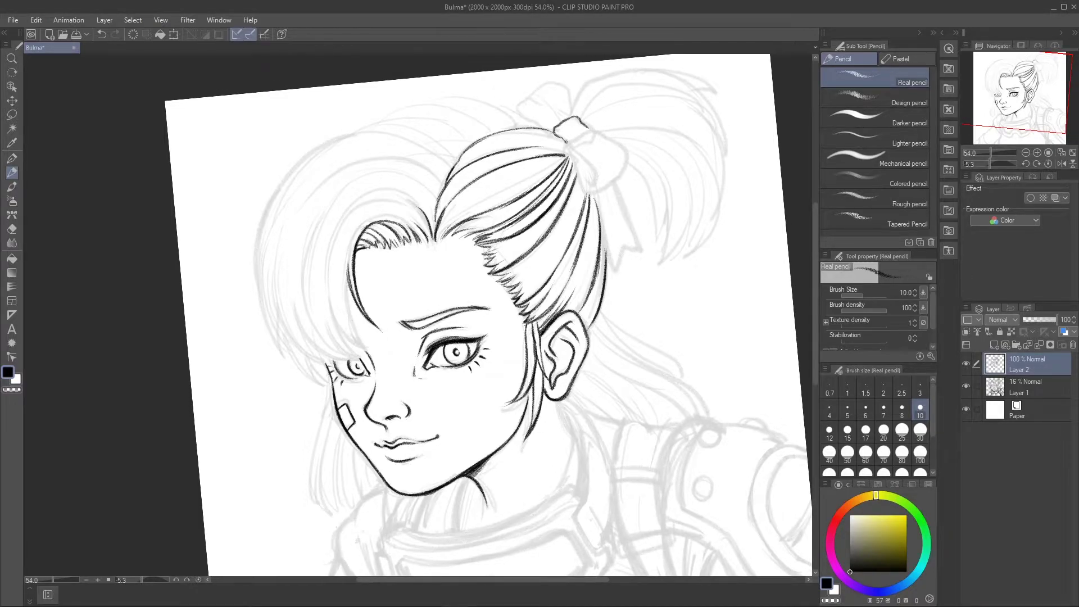
mouse_move(543, 87)
left_mouse_down()
mouse_move(474, 196)
mouse_move(497, 188)
mouse_move(488, 193)
mouse_move(514, 264)
mouse_move(553, 230)
mouse_move(518, 271)
mouse_move(557, 318)
left_mouse_up()
mouse_move(539, 254)
left_mouse_down()
mouse_move(569, 325)
mouse_move(510, 262)
left_mouse_up()
left_click_drag(513, 304, 504, 261)
left_click_drag(492, 217, 373, 247)
left_click_drag(447, 188, 404, 213)
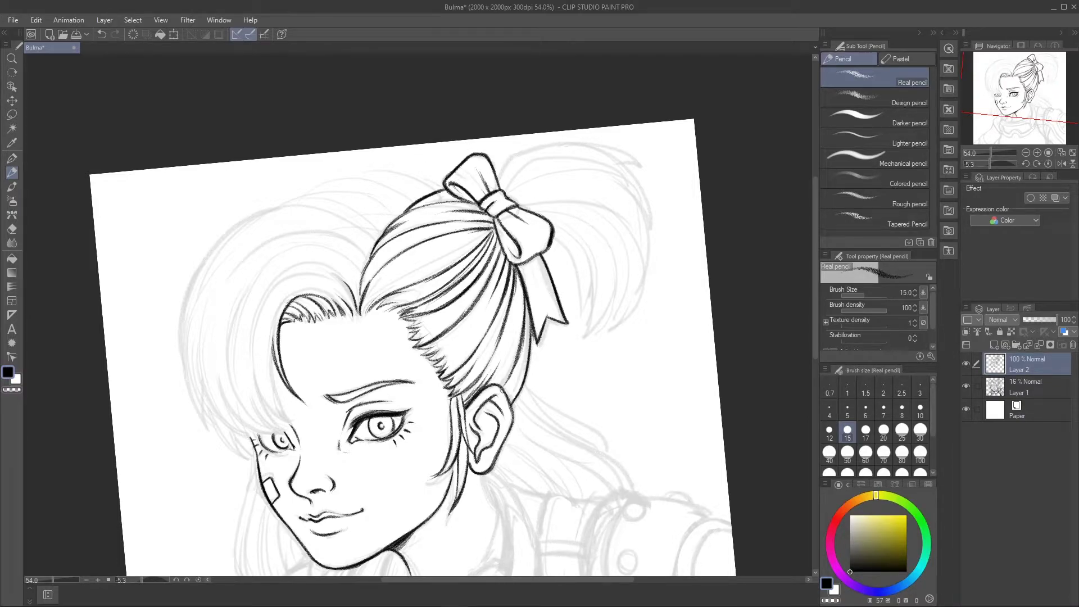
- Ink the ponytail's upper and outer contours at brush size 15
mouse_move(508, 380)
left_mouse_down()
mouse_move(523, 360)
mouse_move(517, 366)
left_mouse_up()
mouse_move(531, 192)
left_mouse_down()
mouse_move(629, 194)
mouse_move(646, 249)
mouse_move(611, 154)
left_mouse_up()
key("ctrl+z")
left_click_drag(508, 147, 633, 135)
mouse_move(505, 167)
left_mouse_down()
mouse_move(598, 124)
mouse_move(647, 152)
left_mouse_up()
mouse_move(597, 129)
left_mouse_down()
mouse_move(649, 153)
mouse_move(665, 204)
mouse_move(649, 298)
left_mouse_up()
left_click_drag(663, 225, 643, 305)
- Fill the ponytail with curved inner strands that taper into pointed tips
left_click_drag(559, 219, 593, 297)
left_click_drag(602, 259, 585, 302)
left_click_drag(562, 209, 610, 281)
left_click_drag(607, 239, 587, 327)
left_click_drag(621, 274, 596, 327)
mouse_move(543, 194)
left_mouse_down()
mouse_move(620, 237)
mouse_move(610, 322)
left_mouse_up()
left_click_drag(631, 240, 620, 302)
left_click_drag(646, 253, 624, 322)
left_click_drag(649, 226, 622, 324)
key("ctrl+z")
left_click_drag(649, 261, 619, 323)
mouse_move(526, 176)
left_mouse_down()
mouse_move(638, 211)
mouse_move(645, 275)
left_mouse_up()
key("ctrl+z")
key("ctrl+z")
mouse_move(523, 145)
left_mouse_down()
mouse_move(562, 178)
mouse_move(596, 177)
left_mouse_up()
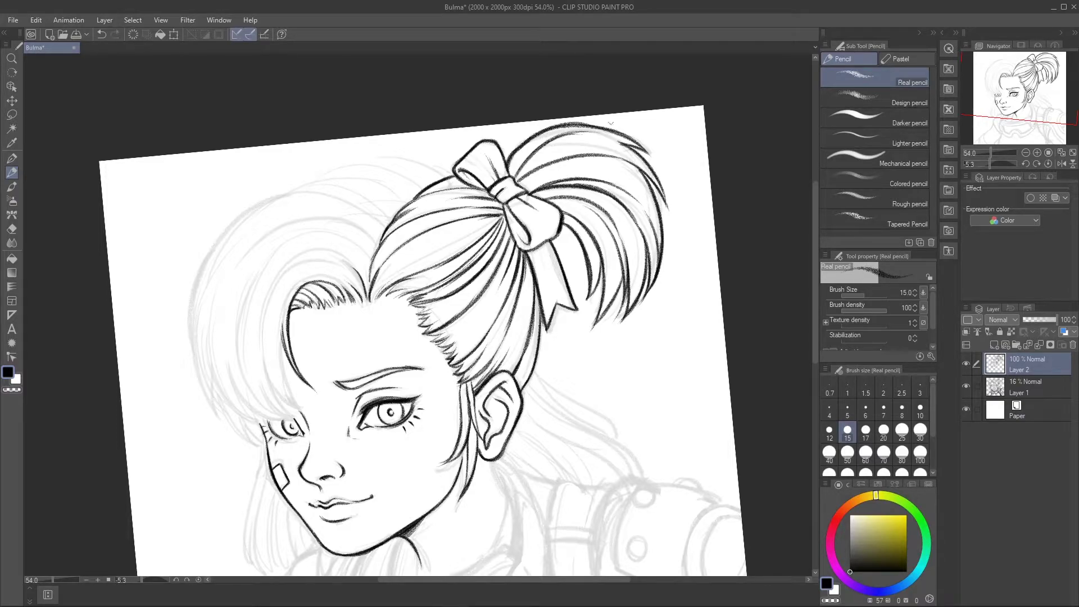
- Ink the lower fringe strands that sweep across the forehead and end above the far eye
left_click_drag(394, 337, 453, 234)
left_click_drag(529, 340, 493, 411)
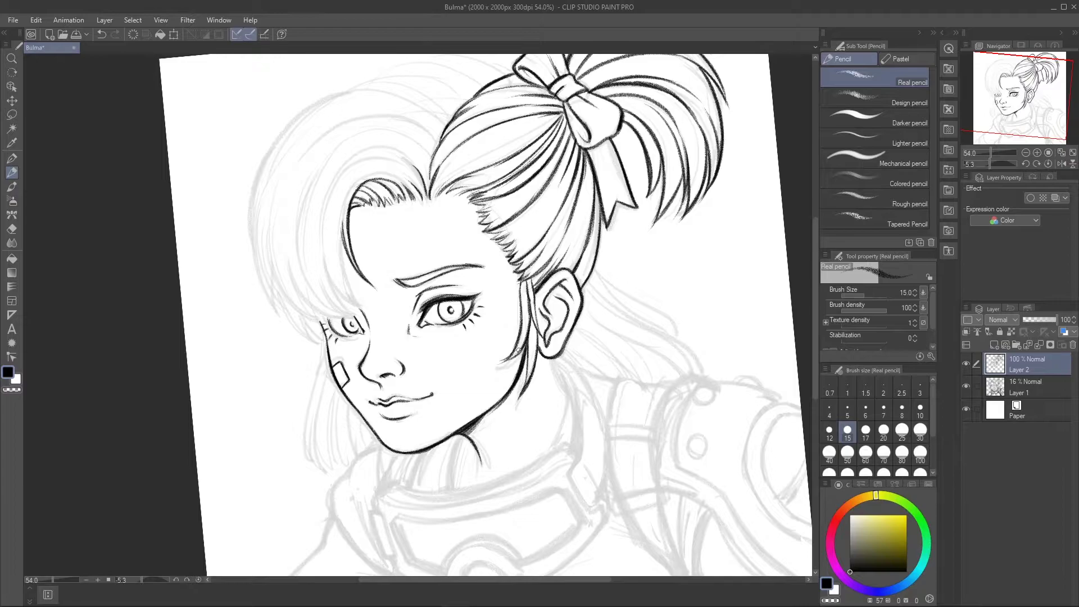
left_click_drag(483, 314, 505, 354)
left_click_drag(371, 240, 360, 325)
mouse_move(388, 281)
left_mouse_down()
mouse_move(340, 344)
mouse_move(354, 356)
left_mouse_up()
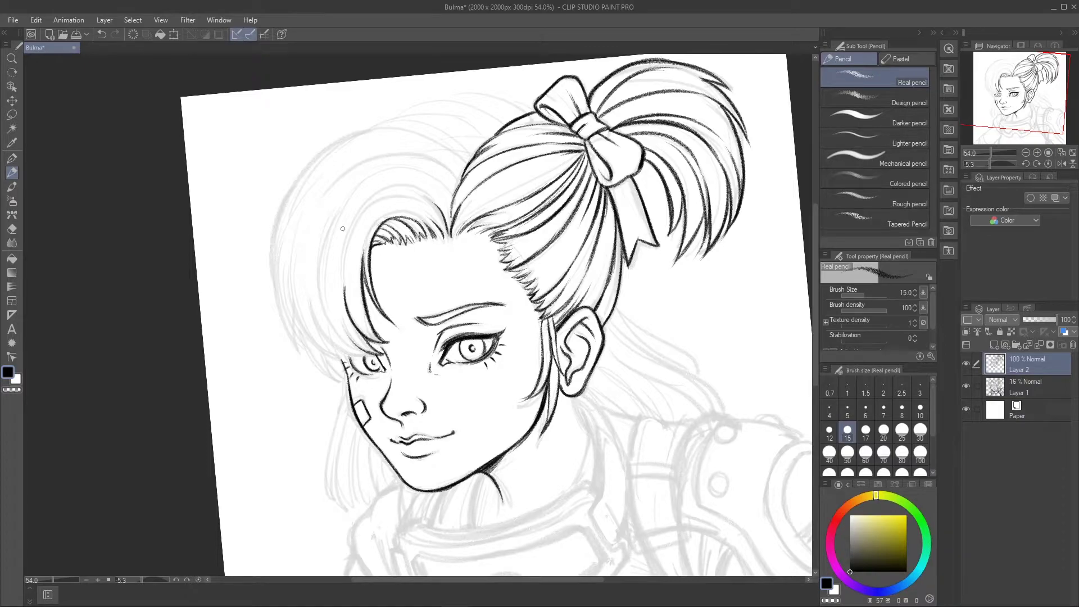
left_click_drag(323, 269, 349, 347)
left_click_drag(309, 298, 362, 357)
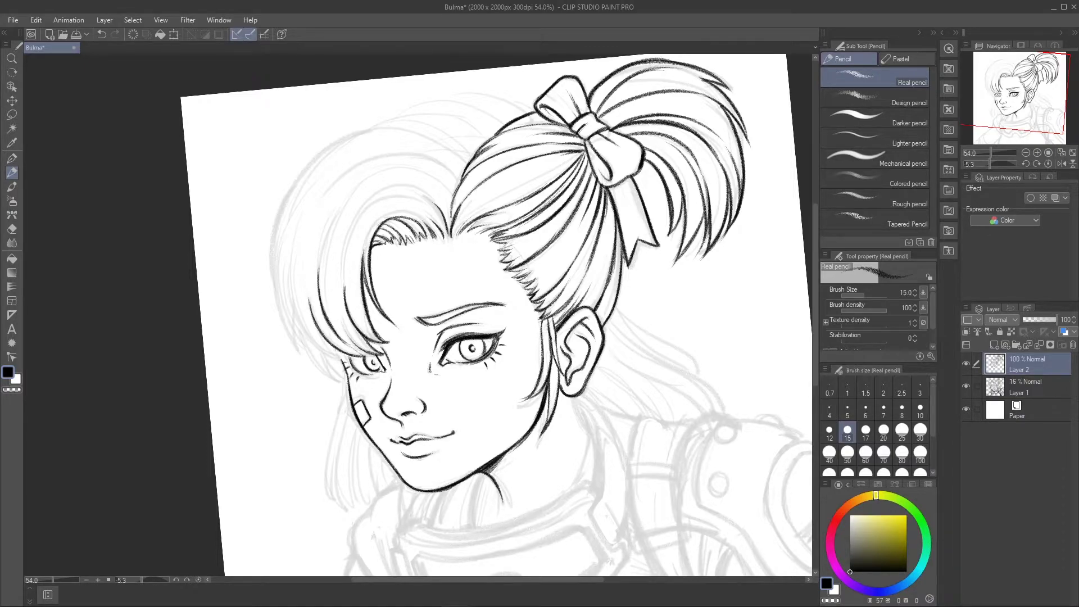
left_click_drag(291, 305, 344, 360)
left_click_drag(317, 338, 351, 363)
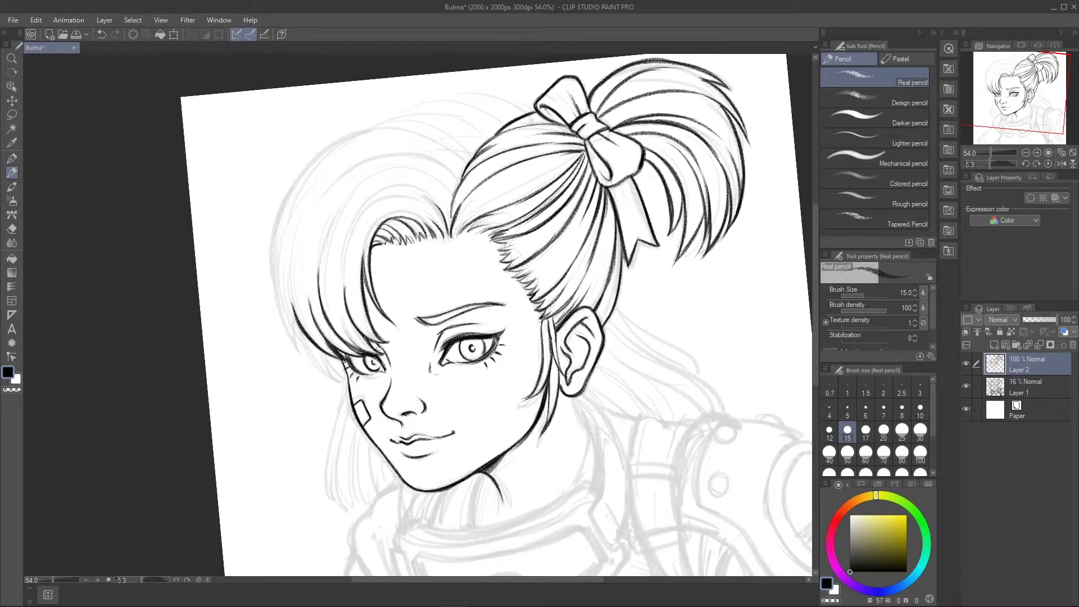
- Ink the fringe's outer side edge with pointed tips beside the far eye
left_click_drag(273, 267, 297, 347)
left_click_drag(289, 296, 311, 359)
left_click_drag(287, 275, 333, 377)
left_click_drag(296, 326, 342, 371)
- Ink the hair's outer contour over the crown to the bow and the main strands flowing into the parting
mouse_move(276, 296)
left_mouse_down()
mouse_move(274, 212)
mouse_move(318, 157)
mouse_move(427, 119)
left_mouse_up()
left_click_drag(365, 131, 454, 112)
mouse_move(457, 101)
left_mouse_down()
mouse_move(423, 114)
mouse_move(533, 101)
left_mouse_up()
mouse_move(450, 99)
left_mouse_down()
mouse_move(513, 123)
mouse_move(406, 145)
left_mouse_up()
mouse_move(298, 242)
left_mouse_down()
mouse_move(340, 169)
mouse_move(432, 145)
left_mouse_up()
left_click_drag(342, 178, 458, 171)
left_click_drag(324, 248, 401, 169)
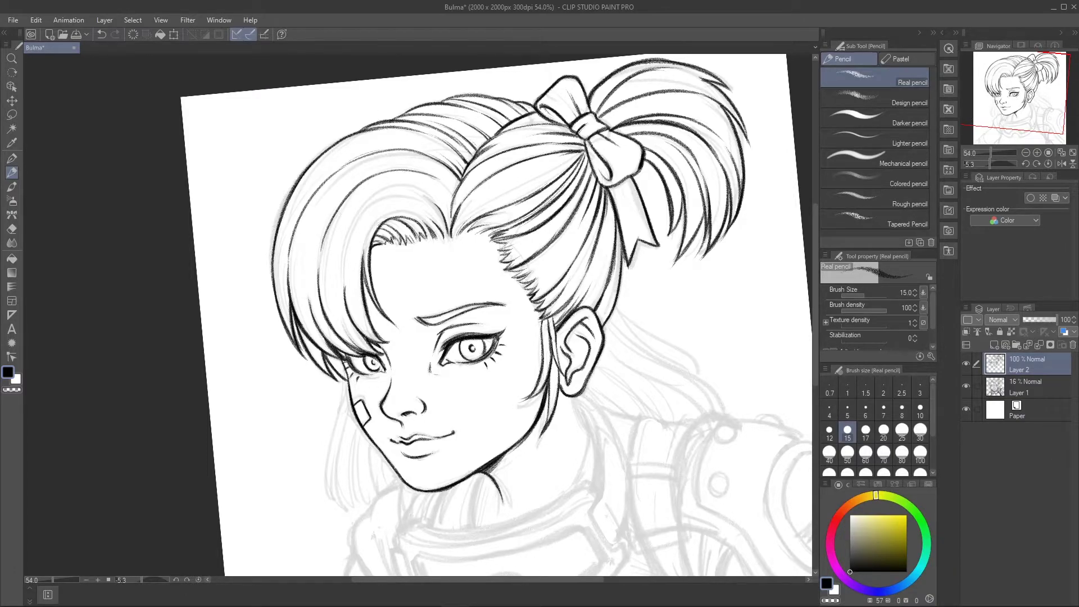
- Add curved inner strands to the fringe between the parting and its outer edge
left_click_drag(476, 179, 451, 234)
mouse_move(441, 191)
left_mouse_down()
mouse_move(351, 239)
mouse_move(362, 250)
mouse_move(331, 320)
left_mouse_up()
key("ctrl+z")
mouse_move(374, 186)
left_mouse_down()
mouse_move(334, 258)
mouse_move(342, 226)
left_mouse_up()
left_click_drag(306, 297, 359, 172)
mouse_move(436, 141)
left_mouse_down()
mouse_move(353, 179)
mouse_move(291, 247)
left_mouse_up()
key("ctrl+z")
- Ink the neck lines below the ear and chin, and the loose hair lock hanging beside the far cheek
left_click_drag(562, 393, 534, 292)
left_click_drag(448, 374, 450, 430)
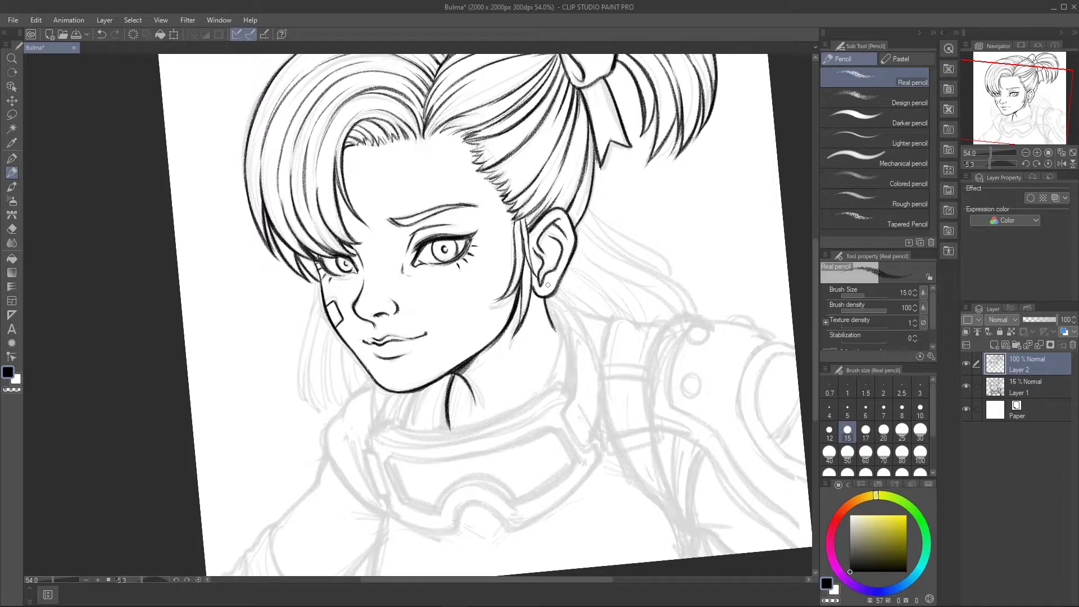
left_click_drag(319, 282, 300, 394)
left_click_drag(313, 331, 316, 416)
left_click_drag(324, 302, 313, 413)
left_click_drag(332, 325, 323, 409)
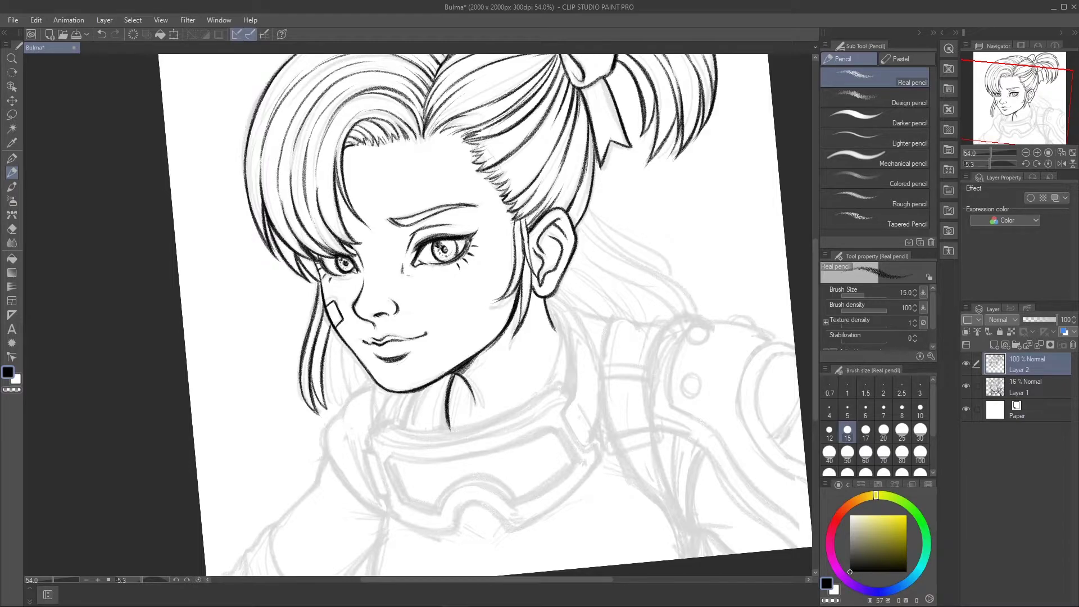
- Undo the last pencil stroke and thicken the mouth line toward its corner
key("e")
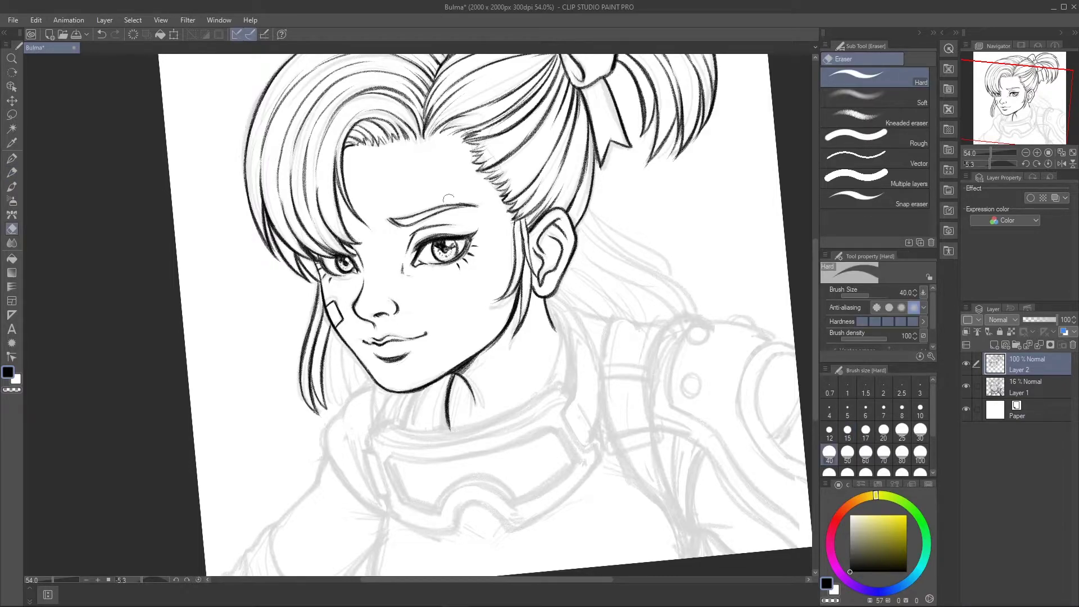
key("p")
key("ctrl+z")
left_click_drag(384, 342, 425, 333)
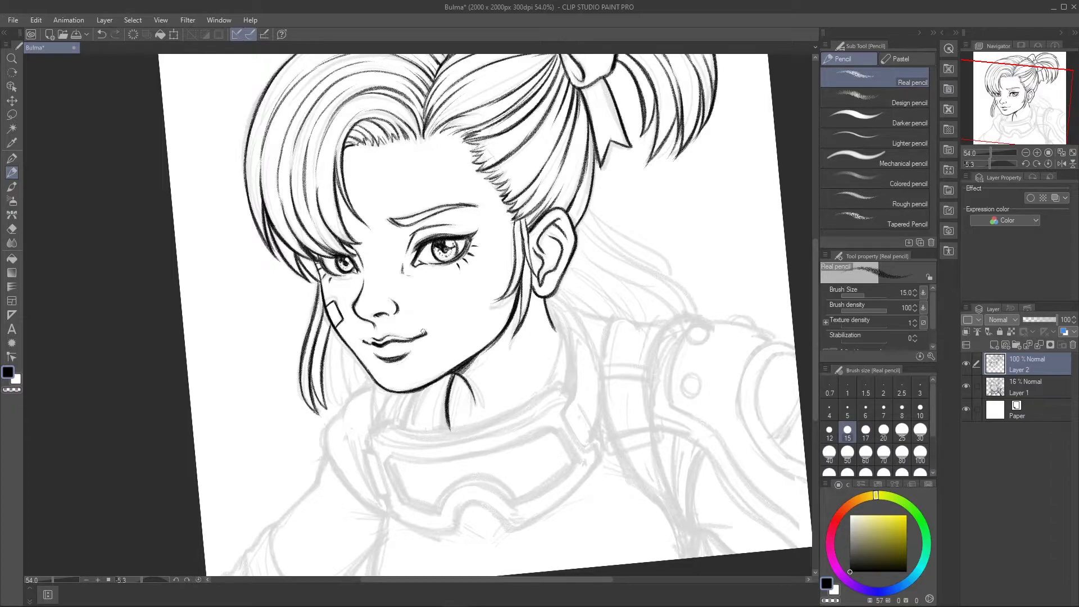
- Ink the goggle strap and its buckle wrapping around the side of the neck below the ear
scroll(450, 285, "right", 3)
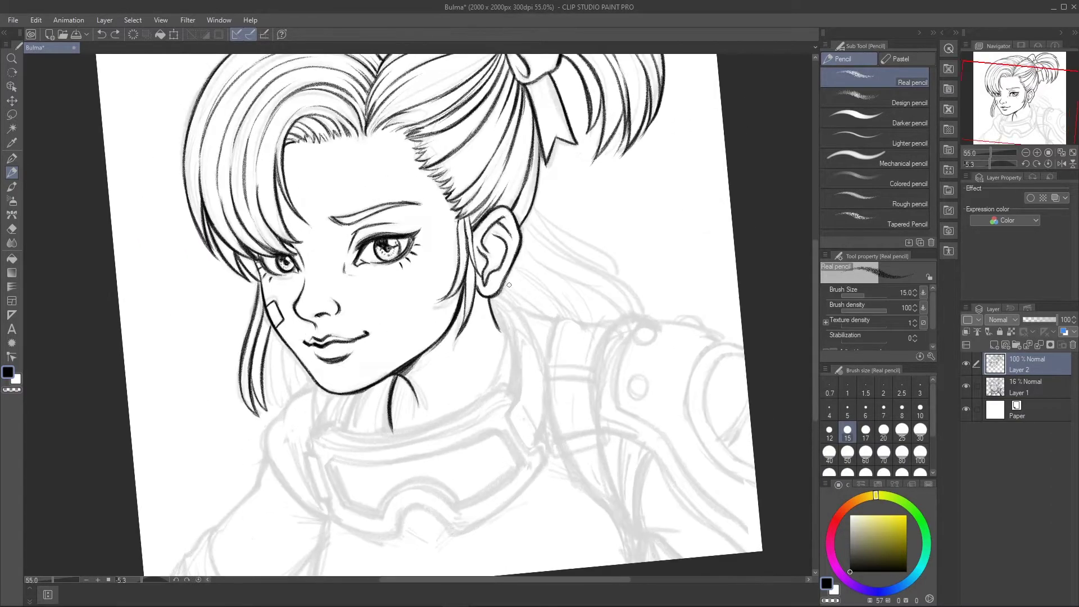
left_click_drag(498, 320, 504, 388)
mouse_move(526, 402)
left_mouse_down()
mouse_move(518, 337)
mouse_move(546, 431)
left_mouse_up()
left_click_drag(535, 351, 548, 434)
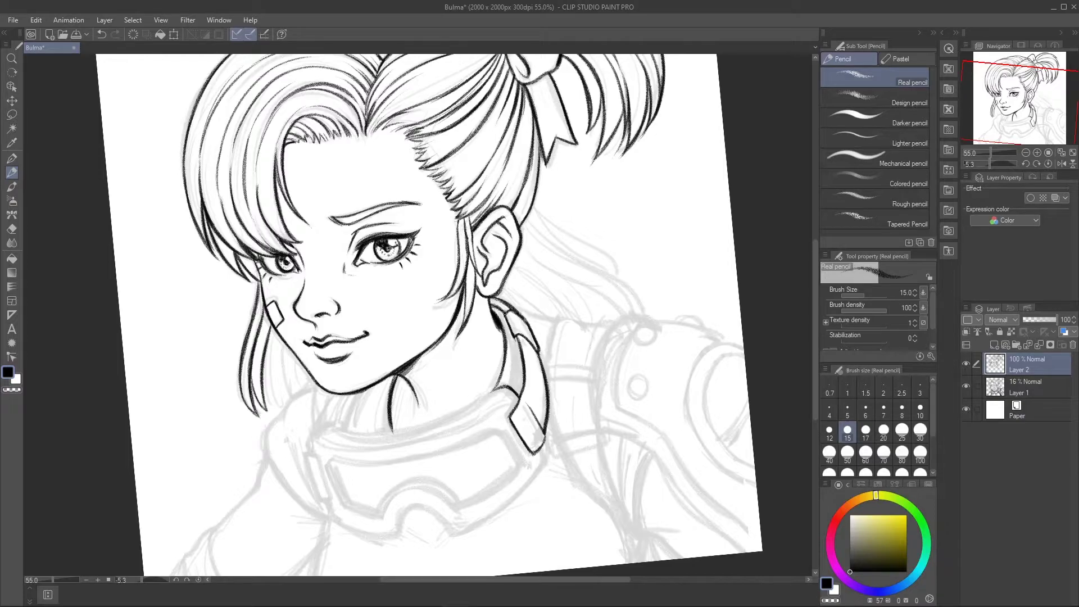
left_click_drag(512, 358, 525, 416)
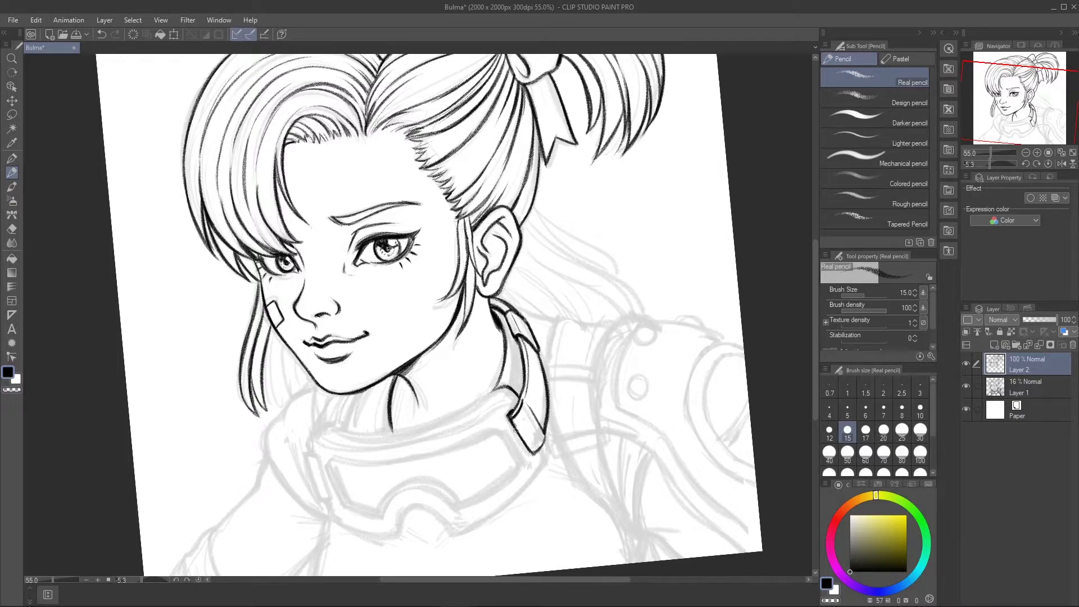
left_click_drag(491, 294, 486, 328)
- Ink the goggles' upper edge across the neck and the strap connector at their far end
mouse_move(440, 341)
left_mouse_down()
mouse_move(402, 372)
mouse_move(392, 412)
mouse_move(453, 378)
mouse_move(419, 388)
mouse_move(499, 378)
mouse_move(600, 337)
left_mouse_up()
key("ctrl+z")
left_click_drag(458, 386, 583, 350)
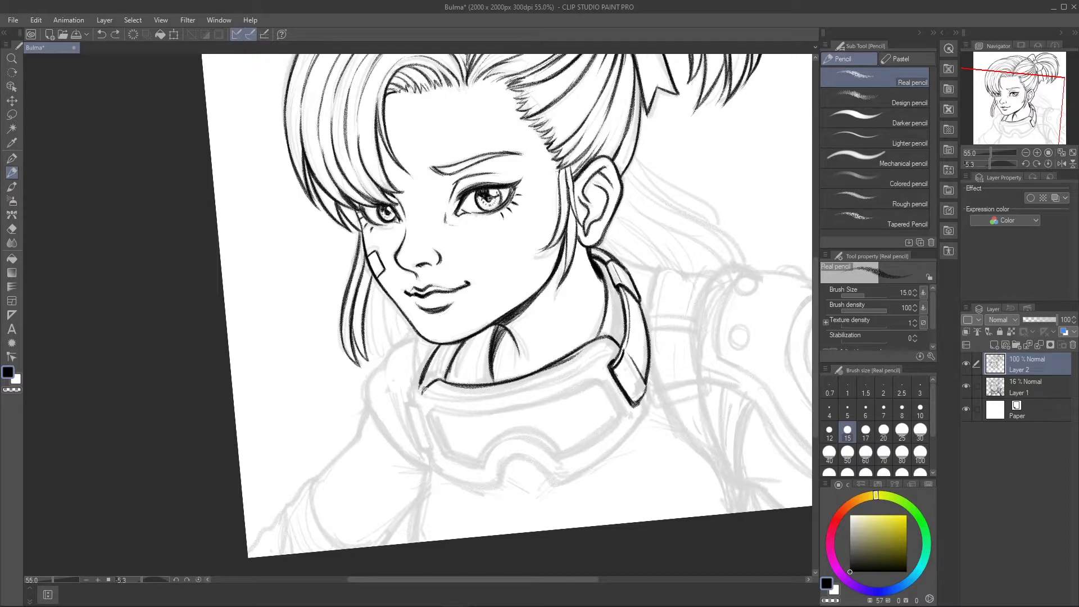
left_click_drag(415, 408, 438, 447)
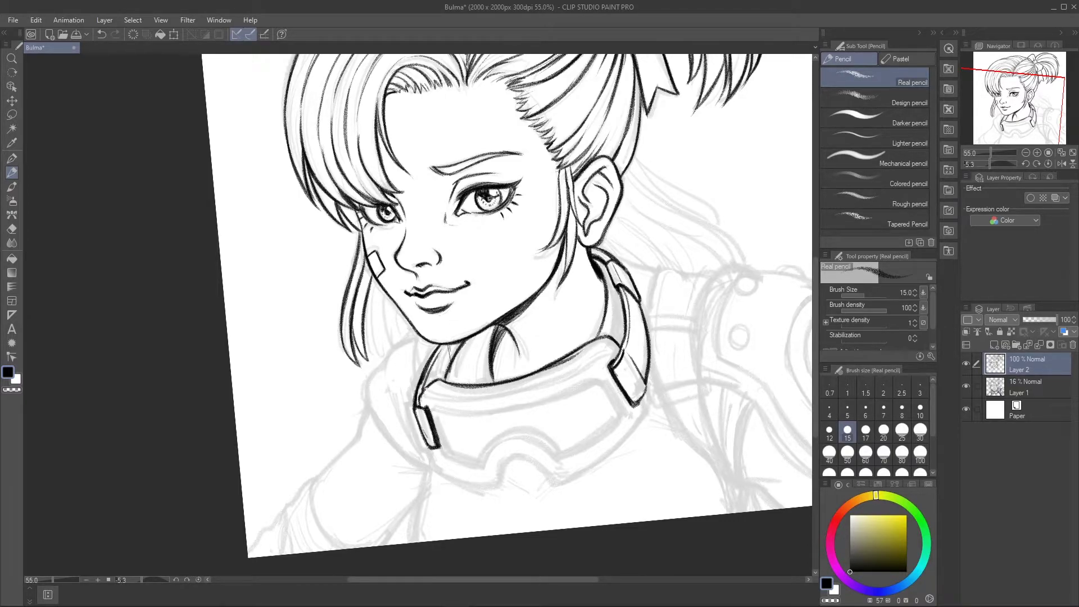
- Ink the goggle frame's lower contour with its nose arch and far side edge
left_click_drag(587, 339, 553, 367)
left_click_drag(457, 475, 494, 489)
mouse_move(568, 482)
left_mouse_down()
mouse_move(648, 403)
mouse_move(598, 464)
left_mouse_up()
mouse_move(494, 490)
left_mouse_down()
mouse_move(502, 466)
mouse_move(571, 480)
mouse_move(604, 460)
left_mouse_up()
left_click_drag(496, 487, 547, 453)
left_click_drag(435, 405, 453, 460)
- Ink the goggles' lens outline and the inner line of the upper rim
mouse_move(427, 446)
left_mouse_down()
mouse_move(568, 460)
mouse_move(620, 420)
mouse_move(613, 377)
mouse_move(505, 169)
left_mouse_up()
left_click_drag(325, 319, 428, 457)
mouse_move(337, 300)
left_mouse_down()
mouse_move(394, 405)
mouse_move(456, 461)
left_mouse_up()
left_click_drag(298, 357, 335, 329)
mouse_move(300, 382)
left_mouse_down()
mouse_move(352, 421)
mouse_move(353, 460)
mouse_move(403, 491)
left_mouse_up()
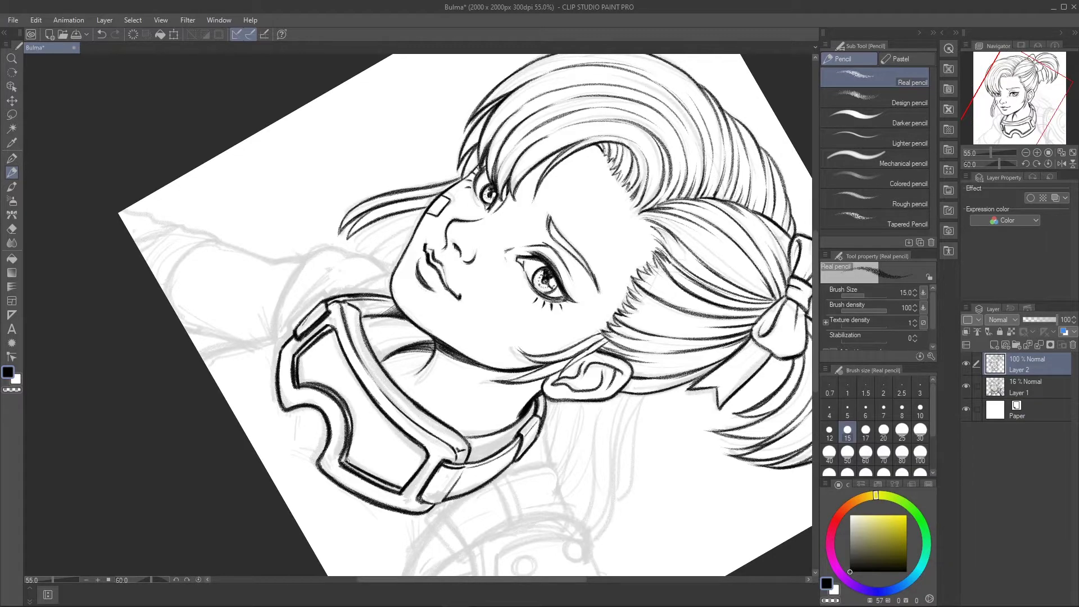
left_click_drag(345, 453, 348, 462)
- Ink the jacket collar, shoulder and upper arm outline beside the goggles
left_click_drag(506, 169, 613, 377)
left_click_drag(439, 320, 430, 358)
mouse_move(415, 326)
left_mouse_down()
mouse_move(393, 361)
mouse_move(337, 332)
mouse_move(301, 368)
mouse_move(342, 437)
left_mouse_up()
mouse_move(323, 357)
left_mouse_down()
mouse_move(346, 422)
mouse_move(311, 509)
mouse_move(546, 260)
mouse_move(500, 345)
left_mouse_up()
left_click_drag(580, 314, 611, 310)
mouse_move(605, 340)
left_mouse_down()
mouse_move(569, 395)
mouse_move(499, 347)
mouse_move(441, 415)
left_mouse_up()
- Save the drawing and ink the sleeve's outer edge and fabric folds at the canvas's lower corner
key("ctrl+s")
left_click_drag(482, 354, 450, 395)
left_click_drag(450, 399, 443, 415)
left_click_drag(476, 373, 473, 409)
left_click_drag(492, 370, 495, 405)
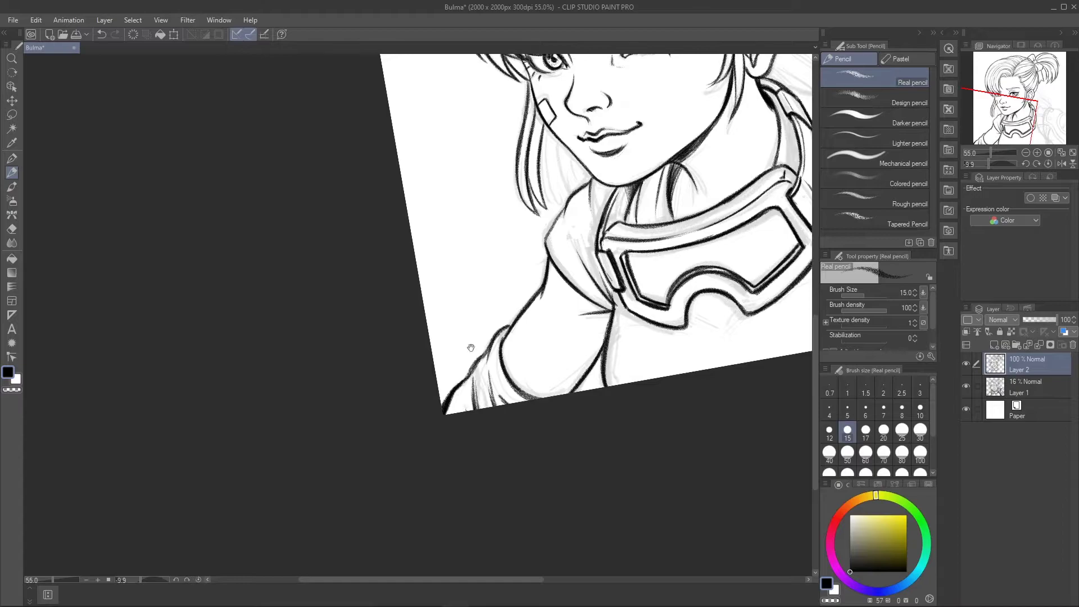
- Ink the loose hair strands hanging beside the far cheek, redrawing strokes that miss the sketch
left_click_drag(471, 347, 160, 476)
left_click_drag(240, 284, 228, 334)
key("ctrl+z")
left_click_drag(231, 289, 250, 336)
mouse_move(242, 260)
left_mouse_down()
mouse_move(235, 342)
mouse_move(255, 323)
left_mouse_up()
left_click_drag(209, 211, 267, 315)
key("ctrl+z")
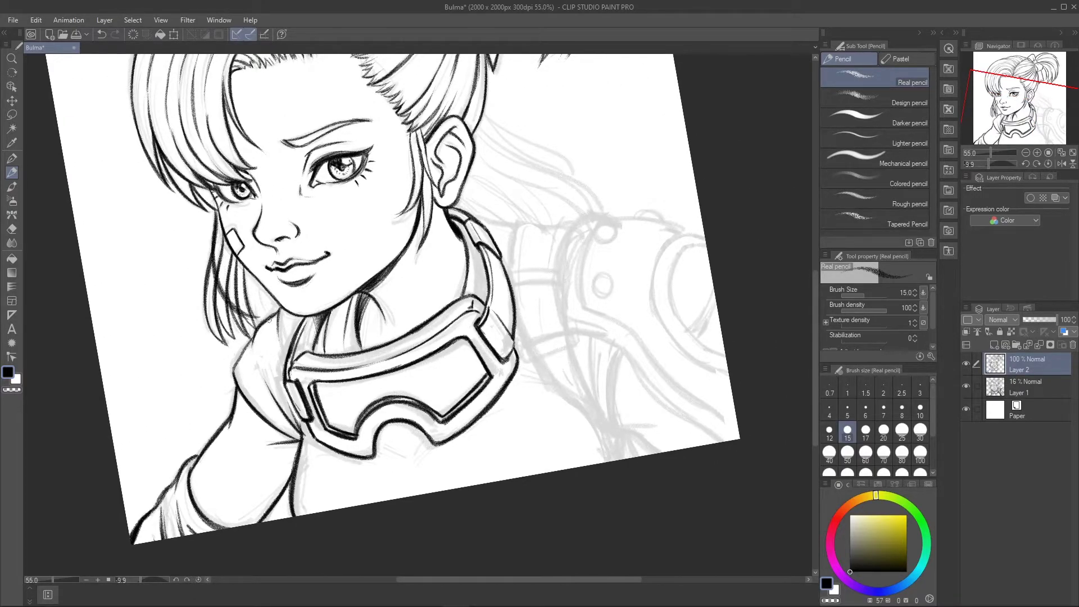
left_click_drag(222, 233, 260, 314)
mouse_move(245, 270)
left_mouse_down()
mouse_move(277, 313)
mouse_move(233, 303)
mouse_move(225, 259)
mouse_move(213, 335)
left_mouse_up()
- Clean up the cheek-side lock with finer overlapping strands and ink small crease lines beneath the goggles' nose arch
key("e")
key("bracketleft")
key("bracketleft")
key("bracketleft")
key("p")
left_click_drag(211, 259, 194, 308)
key("ctrl+z")
left_click_drag(213, 203, 202, 309)
left_click_drag(213, 236, 200, 328)
left_click_drag(214, 263, 205, 330)
left_click_drag(213, 263, 203, 323)
mouse_move(254, 376)
left_mouse_down()
mouse_move(254, 392)
mouse_move(223, 357)
left_mouse_up()
mouse_move(359, 438)
left_mouse_down()
mouse_move(394, 422)
mouse_move(386, 437)
left_mouse_up()
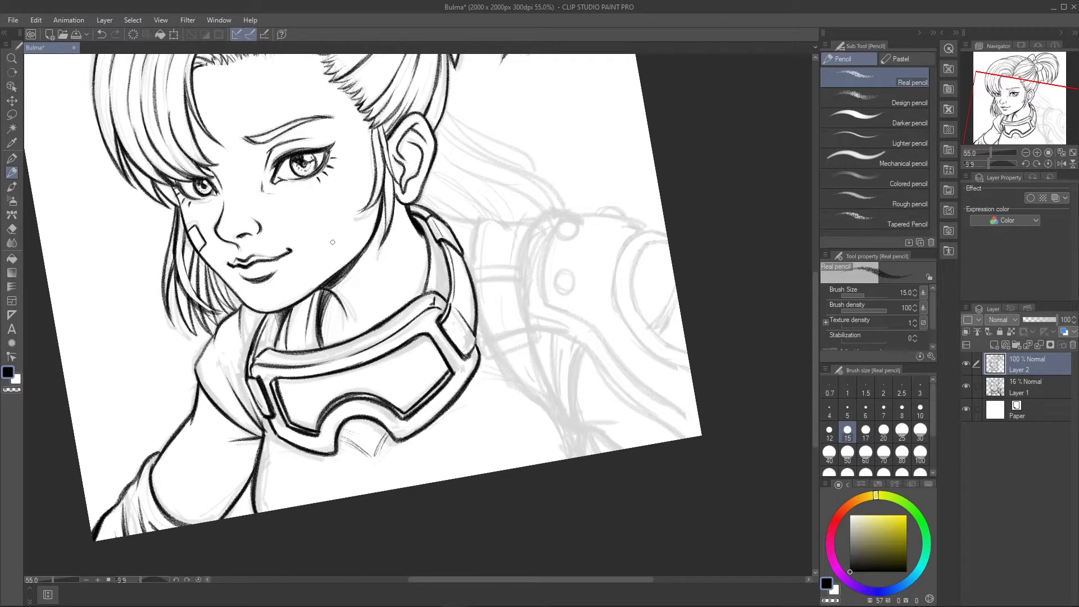
- Ink the shoulder strap beside the collar, including its top edge, sides and double-lined crossband
left_click_drag(472, 270, 524, 267)
left_click_drag(475, 283, 521, 278)
left_click_drag(489, 289, 478, 340)
left_click_drag(524, 277, 528, 325)
left_click_drag(523, 232, 519, 271)
left_click_drag(476, 222, 526, 219)
left_click_drag(478, 266, 483, 227)
mouse_move(490, 278)
left_mouse_down()
mouse_move(480, 331)
mouse_move(511, 312)
left_mouse_up()
left_click_drag(488, 284, 480, 321)
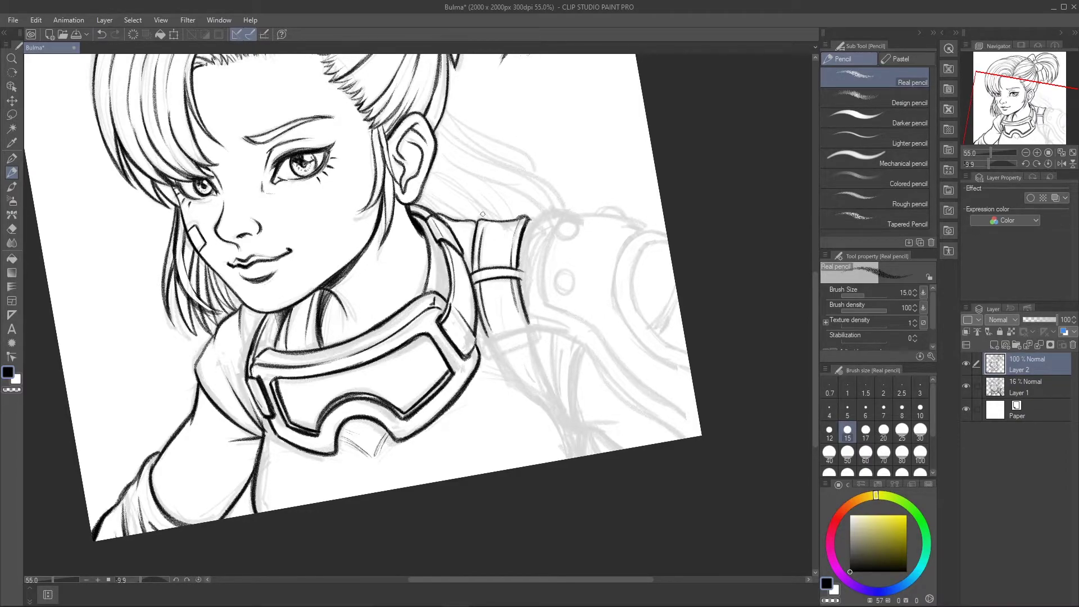
- Ink the strap's lower buckle and extend the strap edges down across the chest
left_click_drag(513, 153, 464, 141)
left_click_drag(428, 310, 432, 336)
mouse_move(434, 324)
left_mouse_down()
mouse_move(474, 315)
mouse_move(490, 325)
left_mouse_up()
left_click_drag(472, 264, 514, 397)
left_click_drag(445, 340, 463, 369)
left_click_drag(477, 330, 507, 413)
left_click_drag(463, 373, 525, 446)
- Darken the armpit shadow and ink the upper arm and torso lines where they meet below the strap
left_click_drag(523, 444, 496, 413)
mouse_move(478, 339)
left_mouse_down()
mouse_move(513, 404)
mouse_move(503, 378)
left_mouse_up()
left_click_drag(508, 387, 548, 405)
left_click_drag(514, 304, 501, 353)
left_click_drag(482, 290, 500, 378)
- Ink the small clip details on the far side of the goggles
left_click_drag(168, 264, 188, 388)
left_click_drag(179, 300, 167, 365)
key("ctrl+z")
key("e")
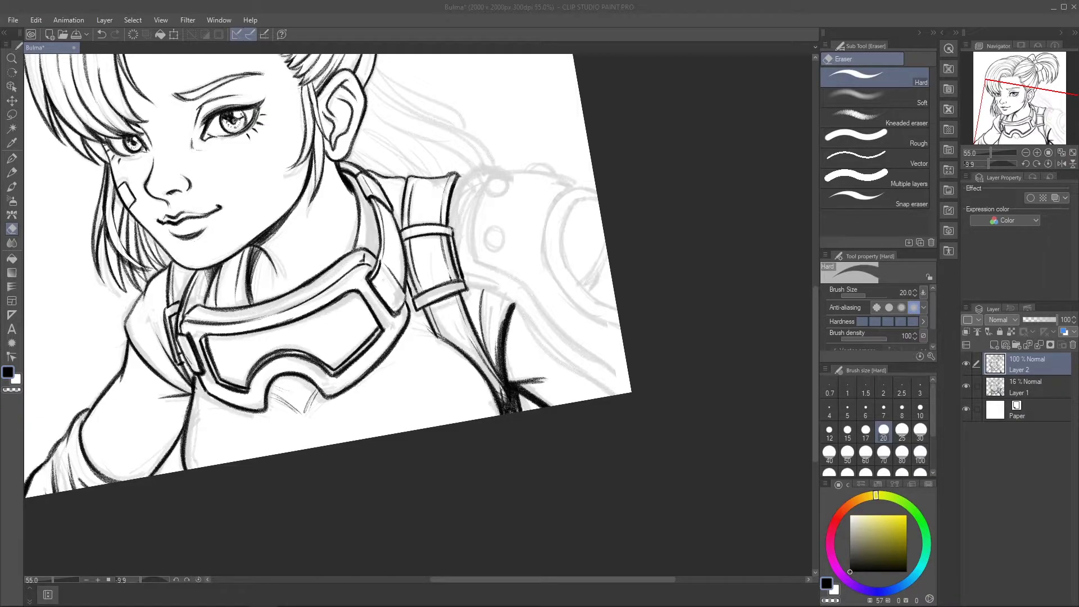
- Ink the shoulder pad's collar-side edge and the two long contours of its lower rim with the Real pencil
key("p")
key("p")
left_click_drag(454, 239, 477, 163)
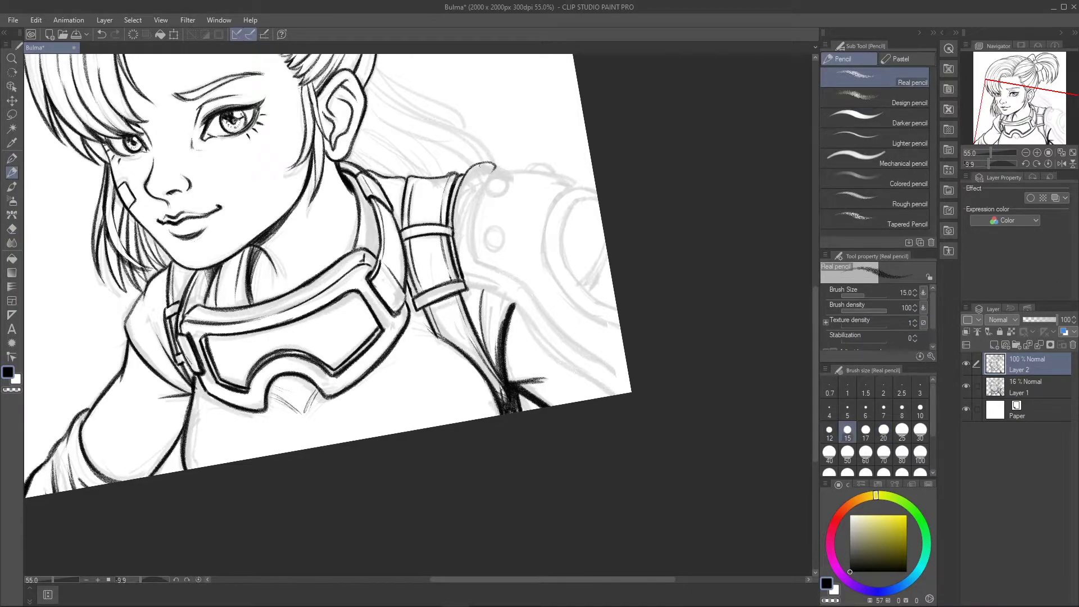
mouse_move(489, 167)
left_mouse_down()
mouse_move(475, 260)
mouse_move(481, 162)
left_mouse_up()
left_click_drag(475, 288, 619, 393)
mouse_move(526, 316)
left_mouse_down()
mouse_move(618, 394)
mouse_move(498, 368)
left_mouse_up()
left_click_drag(478, 258, 628, 376)
- Ink the shoulder pad's rivets, top contour and round inset panel
left_click_drag(481, 243, 476, 264)
left_click_drag(494, 225, 501, 242)
mouse_move(504, 173)
left_mouse_down()
mouse_move(566, 189)
mouse_move(548, 167)
mouse_move(594, 186)
mouse_move(553, 264)
mouse_move(621, 330)
left_mouse_up()
left_click_drag(483, 264, 525, 288)
mouse_move(595, 247)
left_mouse_down()
mouse_move(562, 298)
mouse_move(581, 288)
left_mouse_up()
key("ctrl+z")
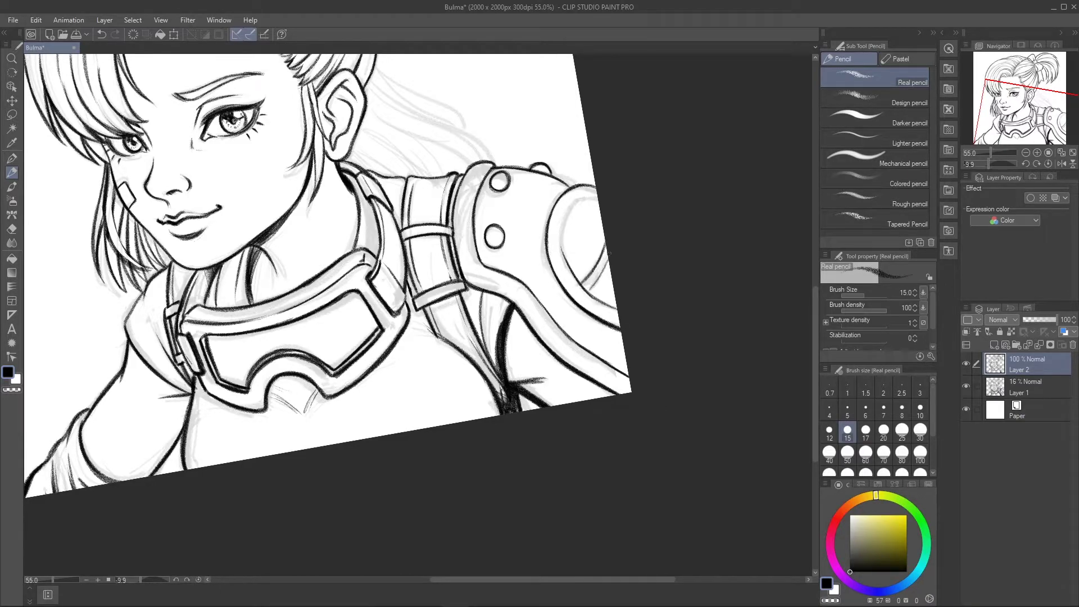
- Ink the first long strands of loose hair running from behind the ear to the shoulder pad
mouse_move(579, 205)
left_mouse_down()
mouse_move(565, 283)
mouse_move(613, 378)
left_mouse_up()
left_click_drag(509, 207, 413, 255)
key("ctrl+z")
mouse_move(461, 229)
left_mouse_down()
mouse_move(525, 256)
mouse_move(511, 264)
left_mouse_up()
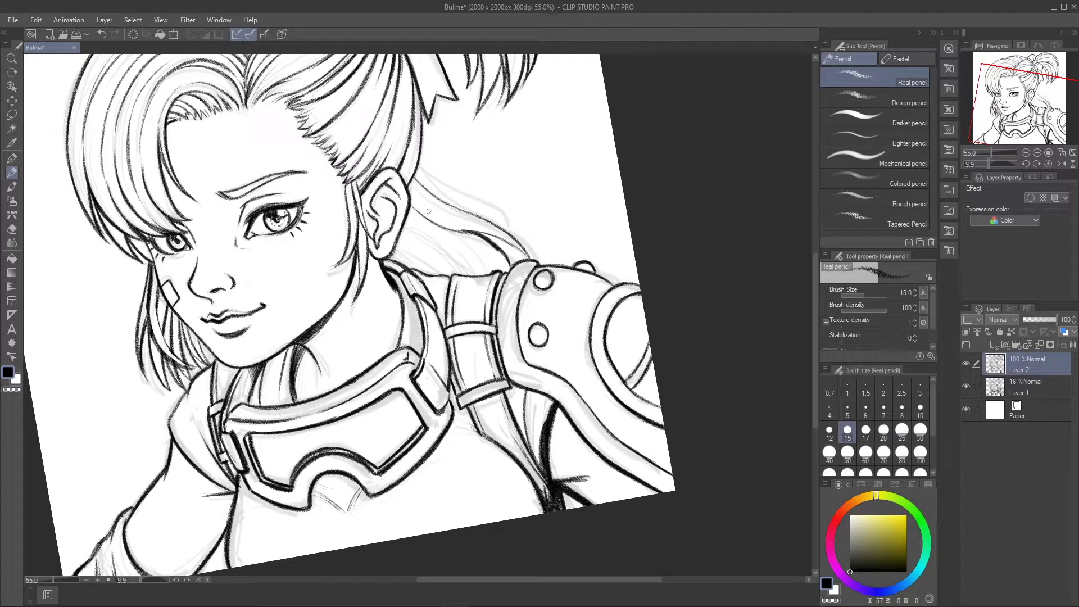
- Fill in the loose hair behind the neck with more flowing inner strands
left_click_drag(424, 172, 512, 223)
left_click_drag(441, 200, 514, 228)
left_click_drag(416, 177, 453, 205)
left_click_drag(419, 159, 499, 215)
left_click_drag(459, 187, 509, 221)
left_click_drag(406, 222, 469, 276)
left_click_drag(397, 253, 471, 274)
mouse_move(400, 231)
left_mouse_down()
mouse_move(495, 275)
mouse_move(510, 300)
left_mouse_up()
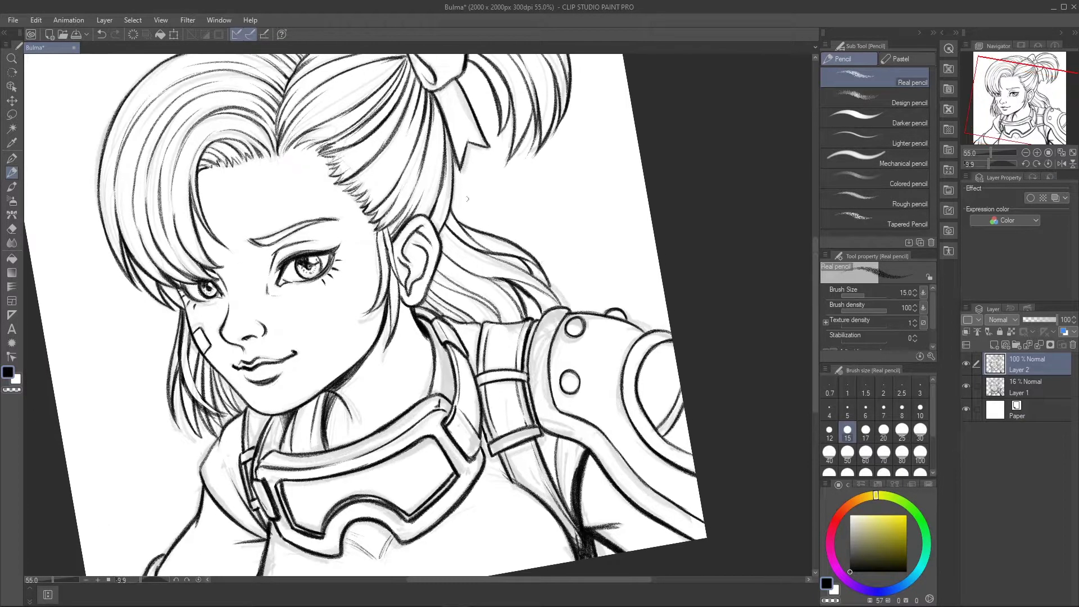
- Ink the outward-curling lock above the loose hair and add strands beneath it, cleaning up with the Hard eraser
key("e")
left_click_drag(434, 201, 504, 236)
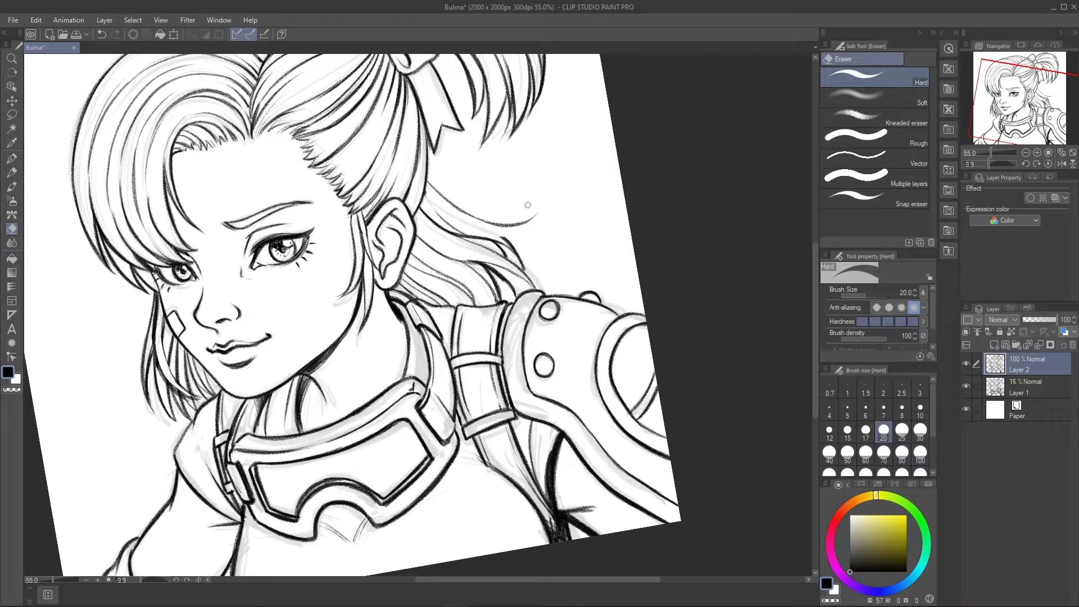
key("p")
mouse_move(419, 192)
left_mouse_down()
mouse_move(508, 232)
mouse_move(541, 207)
mouse_move(531, 179)
left_mouse_up()
key("e")
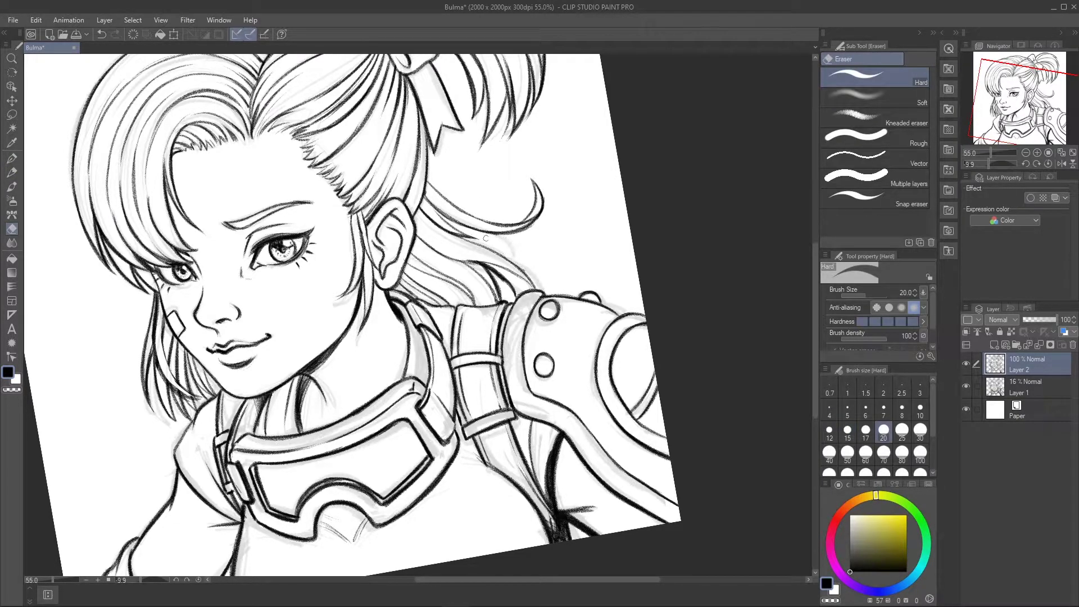
key("p")
mouse_move(531, 242)
left_mouse_down()
mouse_move(489, 272)
mouse_move(508, 239)
mouse_move(464, 264)
left_mouse_up()
left_click_drag(467, 221, 413, 258)
left_click_drag(489, 242, 418, 301)
- Add light fold lines on the chest and scratch marks on the shoulder pad's rim, and save the drawing
mouse_move(406, 531)
left_mouse_down()
mouse_move(416, 484)
mouse_move(483, 573)
mouse_move(360, 495)
left_mouse_up()
left_click_drag(514, 399, 498, 468)
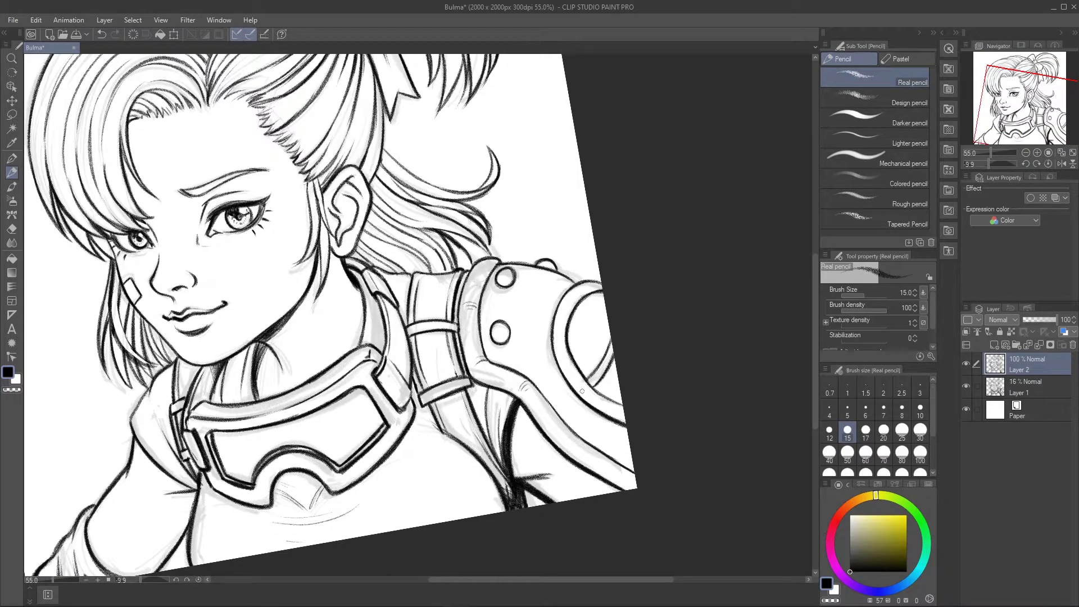
scroll(604, 472, "down", 2)
scroll(604, 472, "up", 3)
key("ctrl+z")
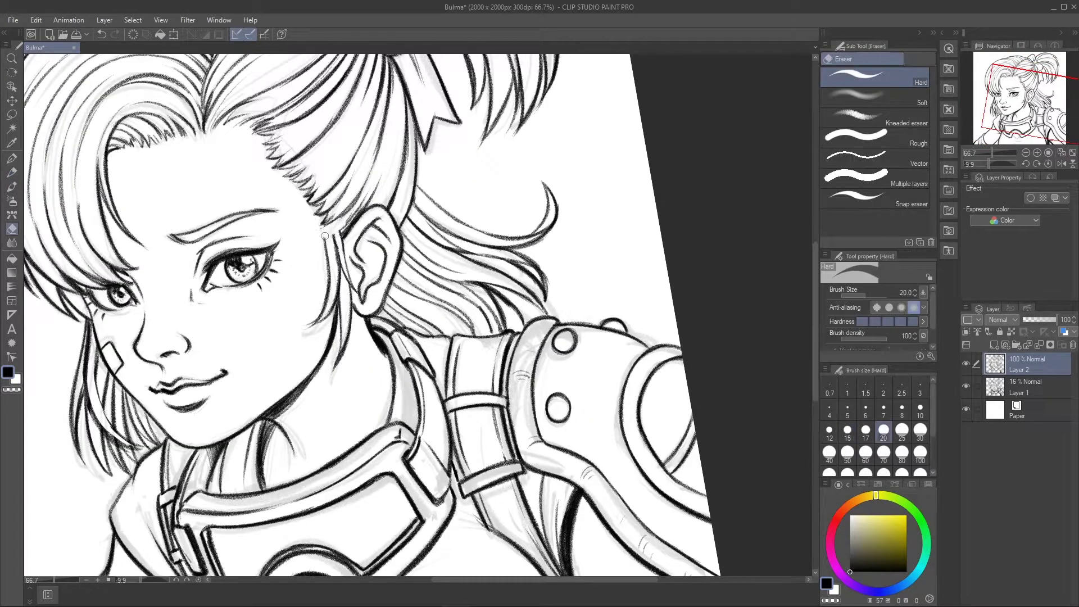
scroll(321, 266, "down", 2)
key("e")
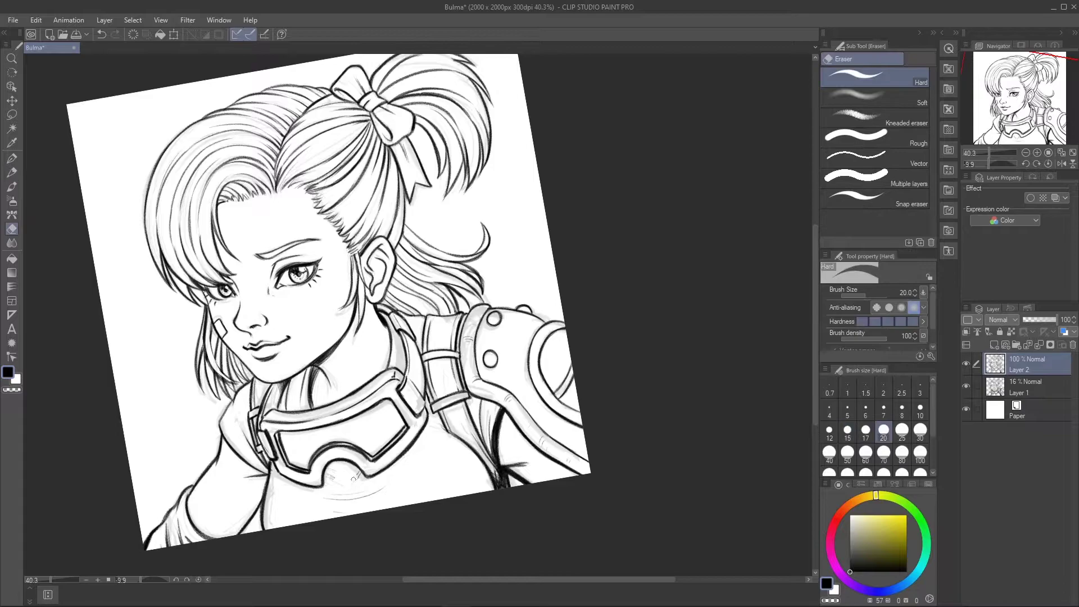
key("p")
key("ctrl+s")
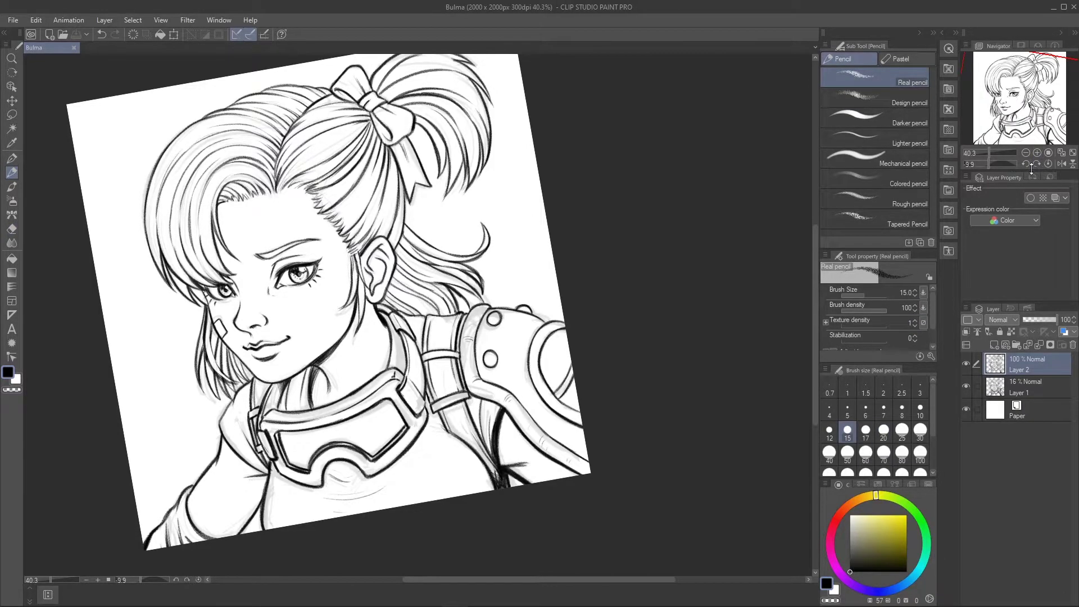
- Straighten the canvas, check the drawing mirrored, restore its orientation and save it with sketch Layer 1 hidden
left_click(1061, 163)
left_click(1048, 164)
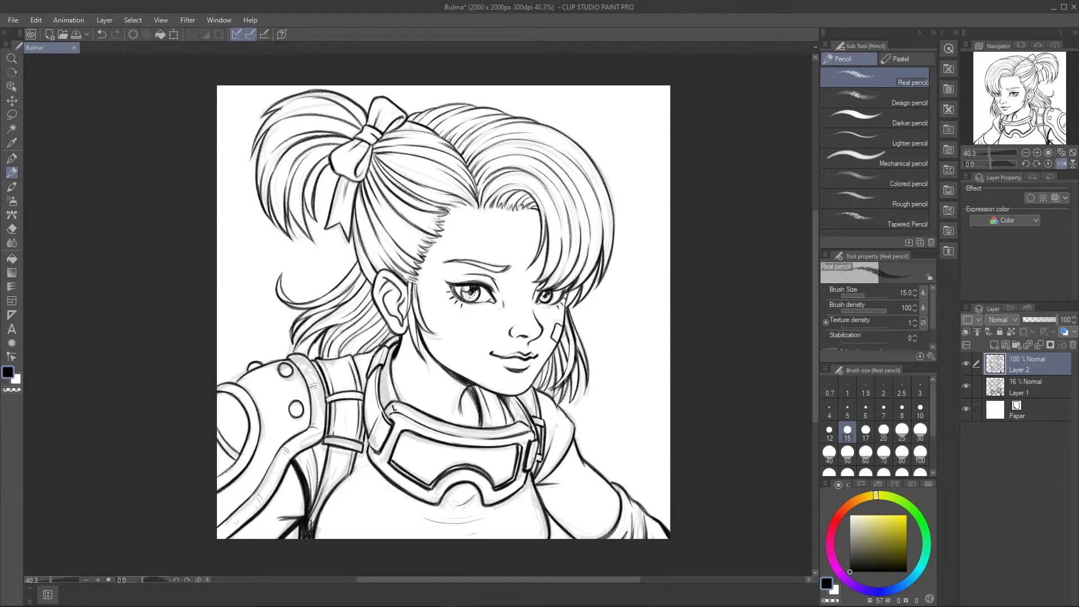
left_click(1061, 164)
key("ctrl+s")
left_click_drag(326, 487, 379, 427)
mouse_move(659, 297)
left_mouse_down()
mouse_move(647, 335)
mouse_move(663, 309)
left_mouse_up()
key("ctrl+s")
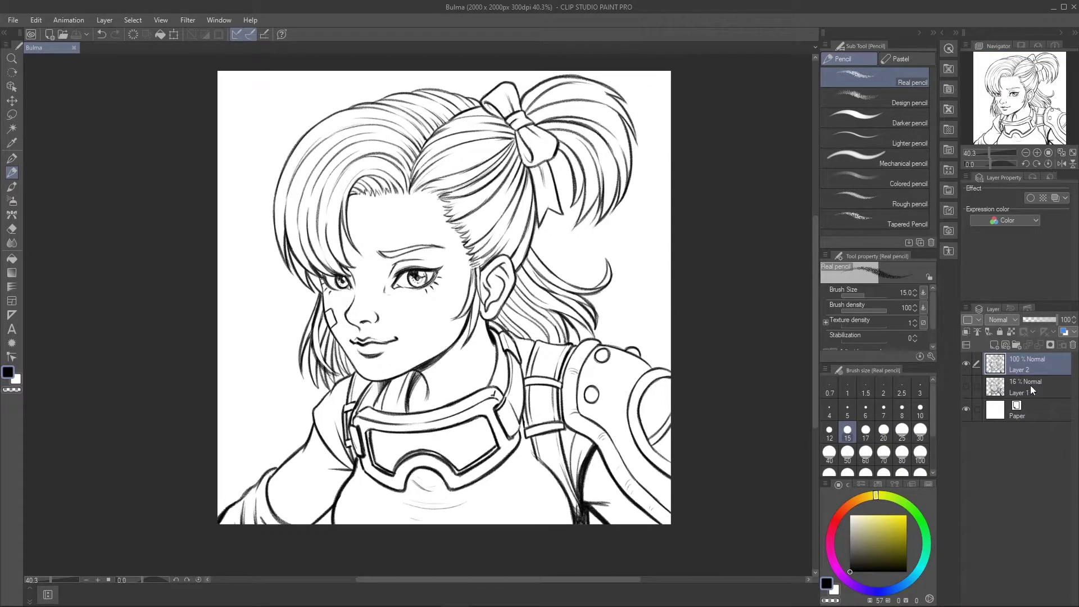
- Create a new layer above Layer 1 and try a light orange skin tone with the Real G-Pen at size 100
left_click(1031, 383)
key("p")
left_click(995, 345)
left_click(847, 501)
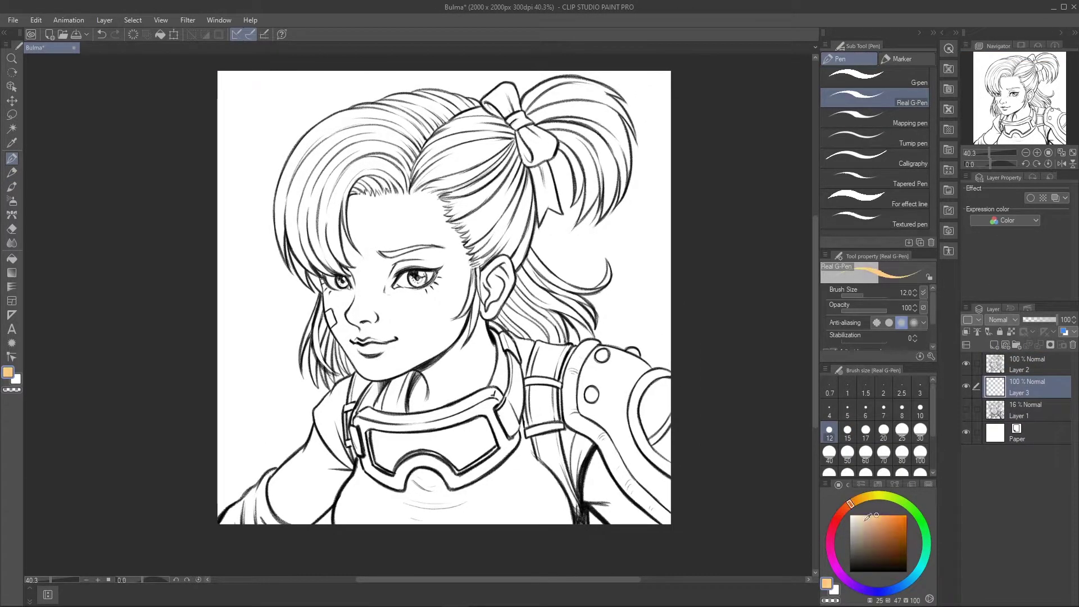
key("bracketright")
key("bracketright")
key("bracketright")
key("bracketright")
key("bracketright")
key("bracketright")
key("bracketright")
key("bracketright")
key("bracketright")
key("bracketright")
key("bracketright")
mouse_move(416, 224)
left_mouse_down()
mouse_move(348, 203)
mouse_move(327, 270)
mouse_move(348, 342)
left_mouse_up()
- Change the skin colour to salmon (H 15, S 47, V 92) and paint the face with it
left_click(844, 509)
left_click(880, 516)
left_click_drag(332, 241, 351, 354)
left_click_drag(342, 191, 470, 314)
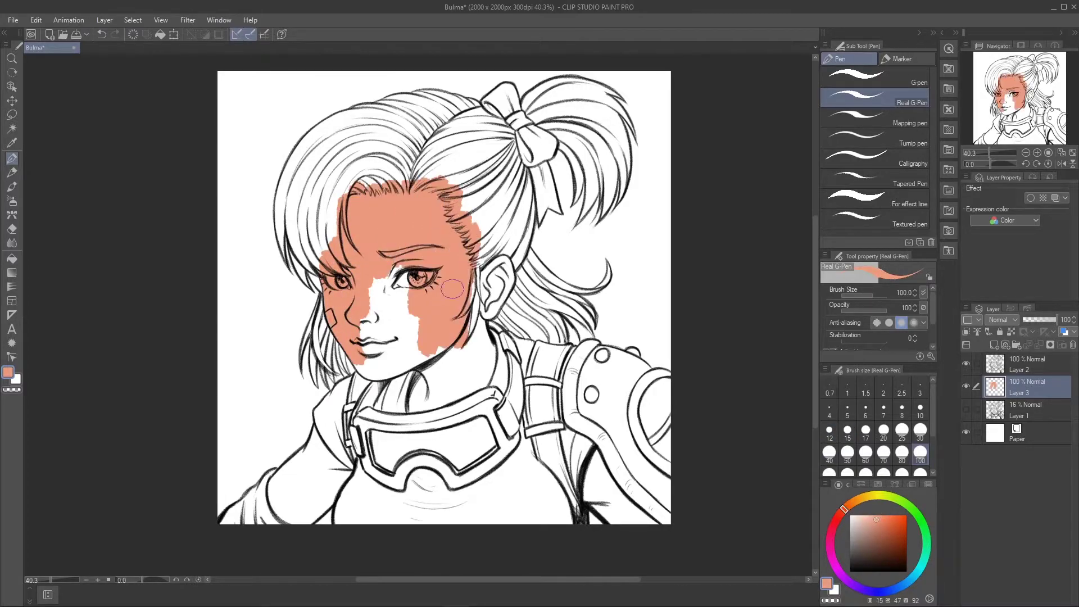
left_click_drag(365, 281, 394, 376)
- Switch to the G-pen at size 80 and fill the remaining face, ear, neck and both arms with the skin colour
key("comma")
key("bracketright")
key("bracketright")
key("bracketright")
key("bracketright")
key("bracketright")
key("bracketright")
mouse_move(424, 291)
left_mouse_down()
mouse_move(432, 389)
mouse_move(413, 408)
mouse_move(475, 379)
mouse_move(486, 338)
mouse_move(446, 380)
mouse_move(504, 284)
left_mouse_up()
mouse_move(587, 455)
left_mouse_down()
mouse_move(609, 506)
mouse_move(652, 508)
left_mouse_up()
mouse_move(270, 477)
left_mouse_down()
mouse_move(318, 506)
mouse_move(347, 473)
mouse_move(280, 480)
mouse_move(328, 427)
left_mouse_up()
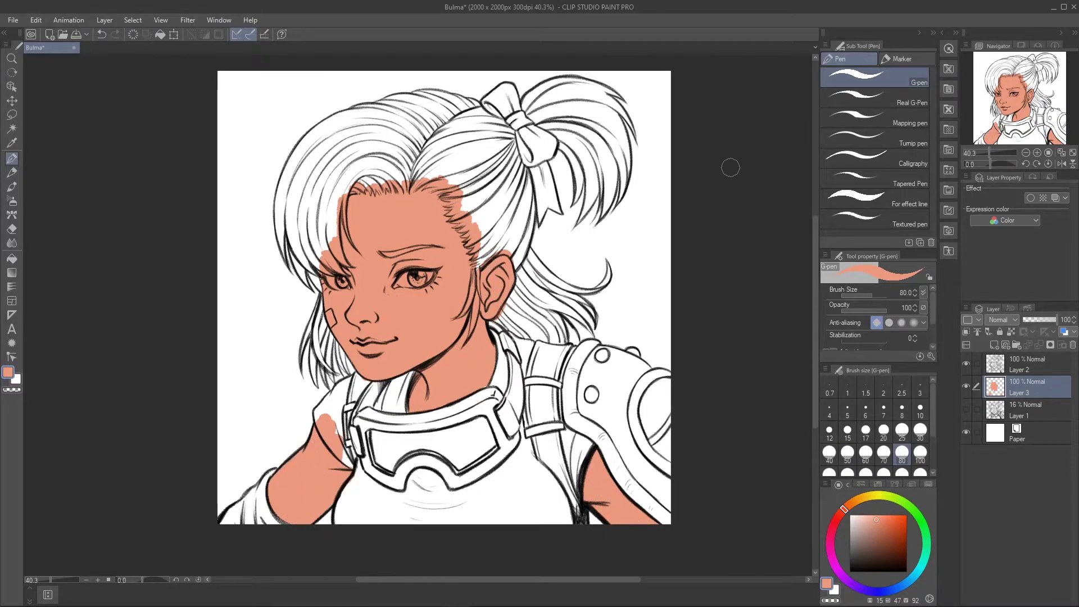
- Choose teal (H 178, S 46, V 72) and block in the crown and fringe, reducing the brush to size 40
left_click(920, 558)
left_click_drag(920, 558, 922, 566)
left_click_drag(481, 163, 478, 194)
mouse_move(467, 117)
left_mouse_down()
mouse_move(418, 169)
mouse_move(478, 141)
left_mouse_up()
mouse_move(489, 177)
left_mouse_down()
mouse_move(460, 185)
mouse_move(475, 106)
mouse_move(324, 171)
mouse_move(301, 278)
mouse_move(309, 144)
mouse_move(396, 110)
left_mouse_up()
left_click(829, 452)
mouse_move(332, 171)
left_mouse_down()
mouse_move(343, 256)
mouse_move(343, 214)
left_mouse_up()
left_click_drag(320, 254, 302, 234)
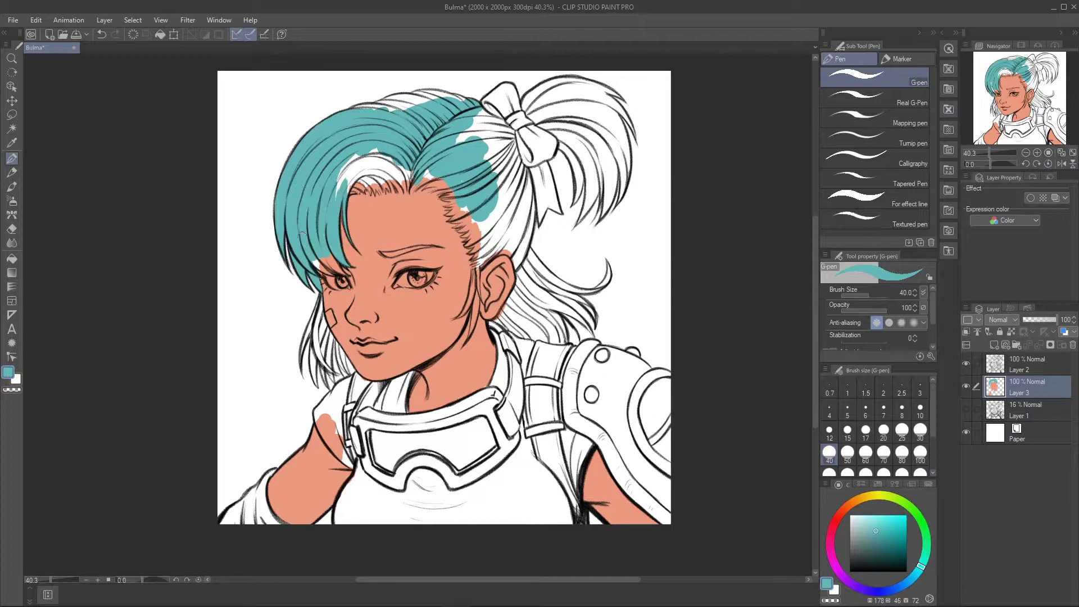
- Tidy the fringe's hairline and colour the eyebrow and cheek-side lock teal with the brush at size 25
left_click(329, 281, "alt")
mouse_move(353, 192)
left_mouse_down()
mouse_move(354, 166)
mouse_move(399, 178)
left_mouse_up()
key("bracketleft")
key("bracketleft")
left_click_drag(351, 105, 403, 106)
left_click_drag(317, 299, 331, 366)
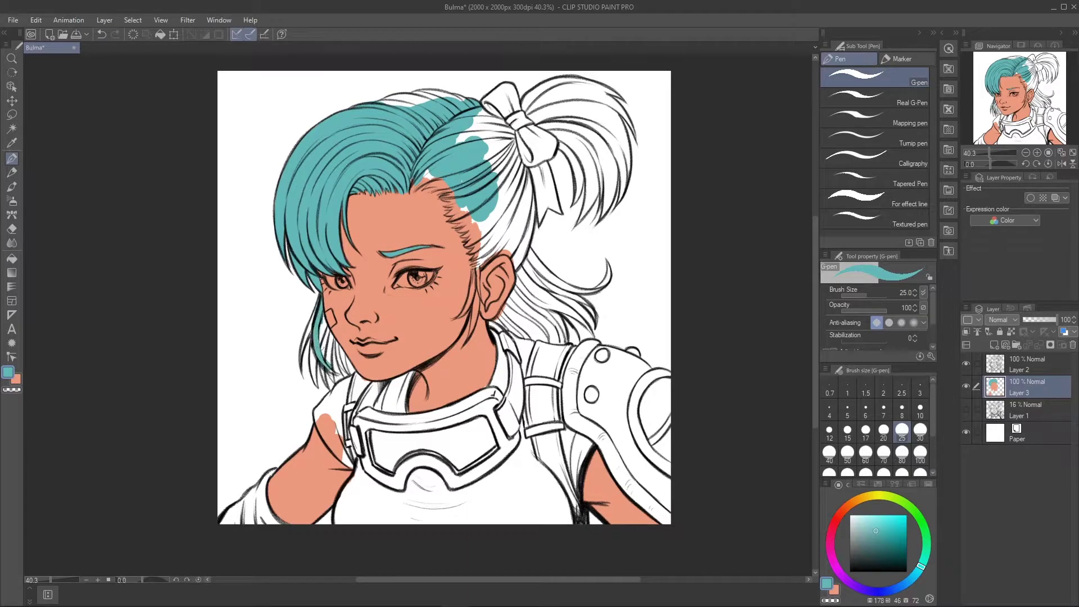
left_click_drag(332, 314, 323, 381)
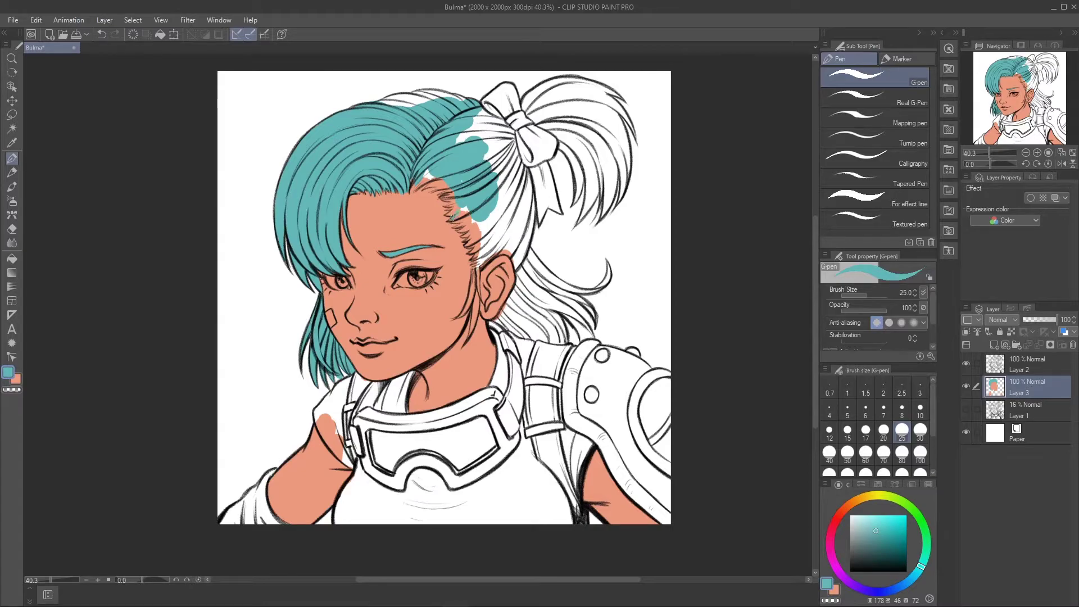
- Fill the swept-back hair from the hairline to the ear and the rest of the crown, enlarging the brush to size 50
left_click_drag(421, 183, 429, 173)
mouse_move(509, 319)
left_mouse_down()
mouse_move(516, 257)
mouse_move(534, 248)
mouse_move(479, 269)
mouse_move(472, 297)
left_mouse_up()
mouse_move(500, 264)
left_mouse_down()
mouse_move(488, 219)
mouse_move(494, 148)
left_mouse_up()
left_click(847, 453)
mouse_move(529, 252)
left_mouse_down()
mouse_move(526, 168)
mouse_move(499, 119)
mouse_move(516, 217)
mouse_move(478, 236)
mouse_move(475, 256)
mouse_move(504, 246)
mouse_move(514, 205)
left_mouse_up()
left_click_drag(388, 104, 466, 100)
- Fill the ponytail with teal, closing the white gaps and reaching the strand tips
left_click_drag(579, 101, 613, 160)
left_click_drag(544, 91, 565, 147)
mouse_move(528, 110)
left_mouse_down()
mouse_move(607, 85)
mouse_move(631, 123)
mouse_move(619, 191)
mouse_move(596, 193)
mouse_move(605, 213)
mouse_move(583, 212)
left_mouse_up()
left_click_drag(580, 146, 574, 201)
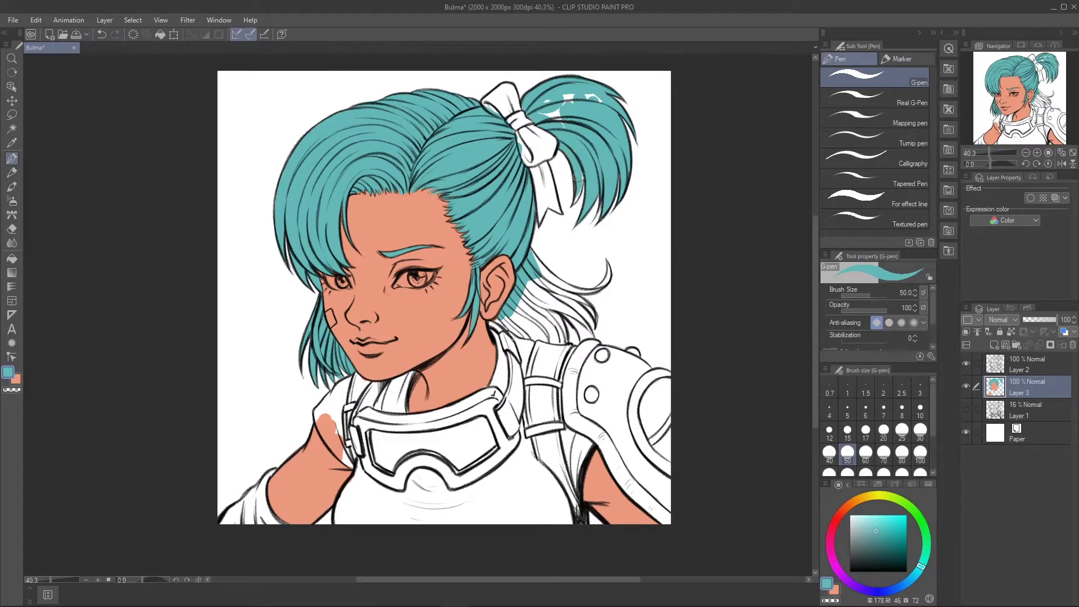
left_click_drag(544, 115, 602, 100)
left_click_drag(621, 234, 607, 184)
- Fill the loose hair behind the neck and its curling lock with teal, using brush size 30 for the edges
mouse_move(481, 264)
left_mouse_down()
mouse_move(522, 287)
mouse_move(514, 231)
mouse_move(573, 284)
left_mouse_up()
key("bracketleft")
key("bracketleft")
left_click_drag(531, 242, 575, 265)
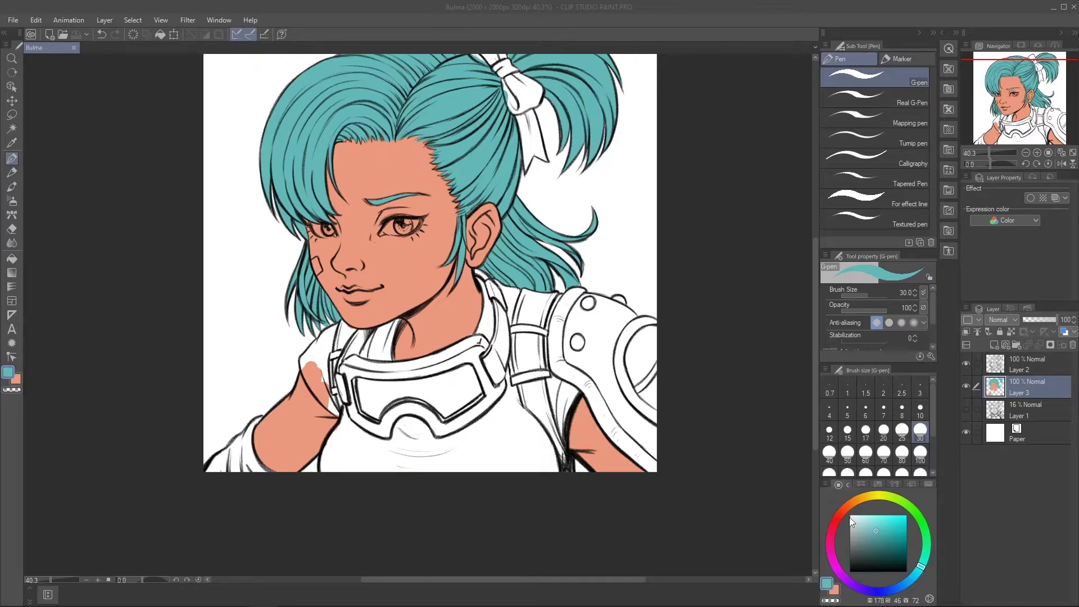
- Colour the whites of both eyes and fill the irises with blue on Layer 3
left_click_drag(1027, 77, 1023, 71)
left_click(882, 528)
left_click(916, 580)
left_click_drag(916, 583, 914, 578)
left_click_drag(413, 257, 423, 267)
- Fill the shirt's sleeve, collar and the fabric around the shoulder strap with pale blue
left_click(861, 523)
left_click_drag(913, 578, 911, 580)
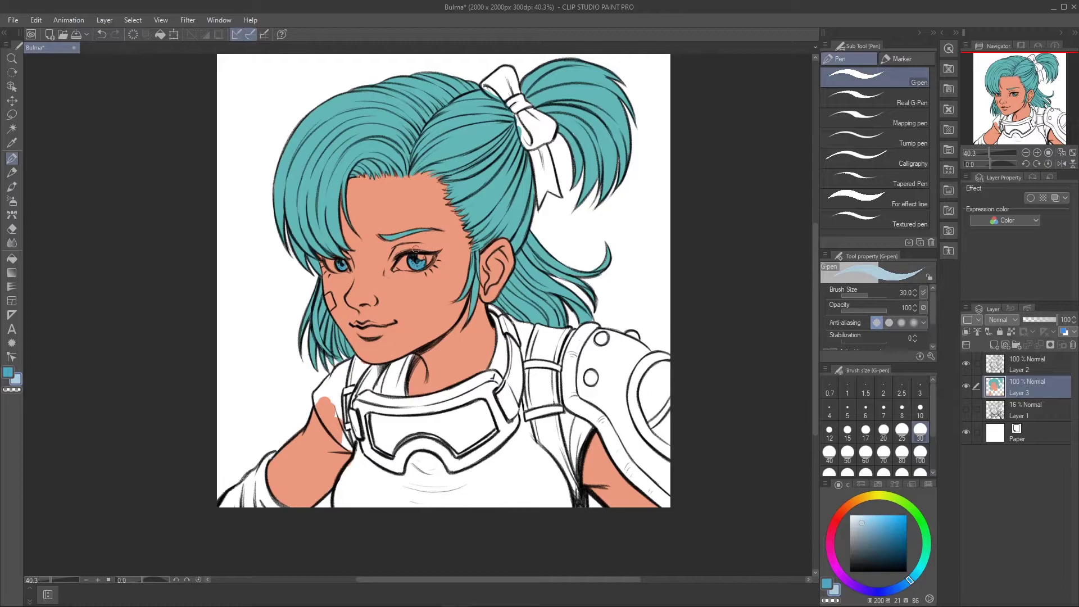
mouse_move(324, 404)
left_mouse_down()
mouse_move(342, 362)
mouse_move(315, 393)
left_mouse_up()
mouse_move(355, 447)
left_mouse_down()
mouse_move(349, 502)
mouse_move(362, 505)
left_mouse_up()
left_click_drag(385, 383, 407, 362)
mouse_move(490, 309)
left_mouse_down()
mouse_move(503, 379)
mouse_move(526, 366)
left_mouse_up()
left_click_drag(523, 318, 522, 413)
- Fill the shirt's chest below the goggles and the side by the armpit with pale blue, using a larger brush
key("bracketright")
key("bracketright")
key("bracketright")
key("bracketright")
key("bracketright")
key("bracketright")
key("bracketright")
mouse_move(382, 444)
left_mouse_down()
mouse_move(525, 427)
mouse_move(562, 495)
left_mouse_up()
key("bracketleft")
key("bracketleft")
left_click_drag(559, 337, 584, 467)
- Colour the plaster on the cheek a muted reddish tone with the brush at size 17
scroll(420, 255, "up", 2)
key("bracketleft")
key("bracketleft")
key("bracketleft")
key("bracketleft")
key("bracketleft")
key("bracketleft")
key("bracketleft")
key("bracketleft")
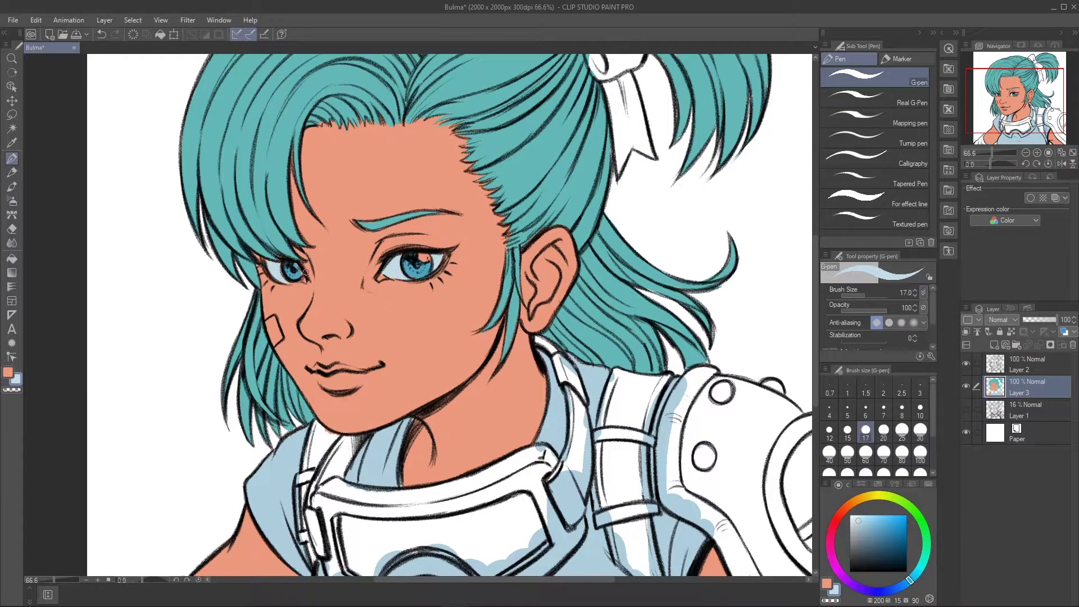
left_click(299, 254, "alt")
left_click(850, 510)
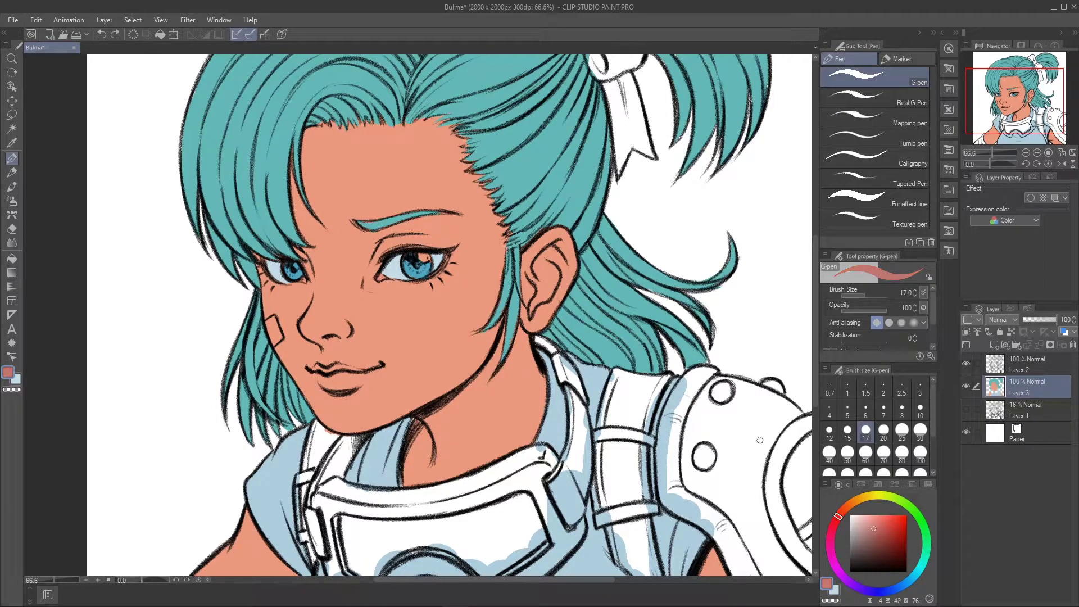
mouse_move(269, 324)
left_mouse_down()
mouse_move(276, 340)
mouse_move(273, 322)
left_mouse_up()
- Fill the shoulder armour with reddish brown, using brush size 60
left_click(295, 307, "alt")
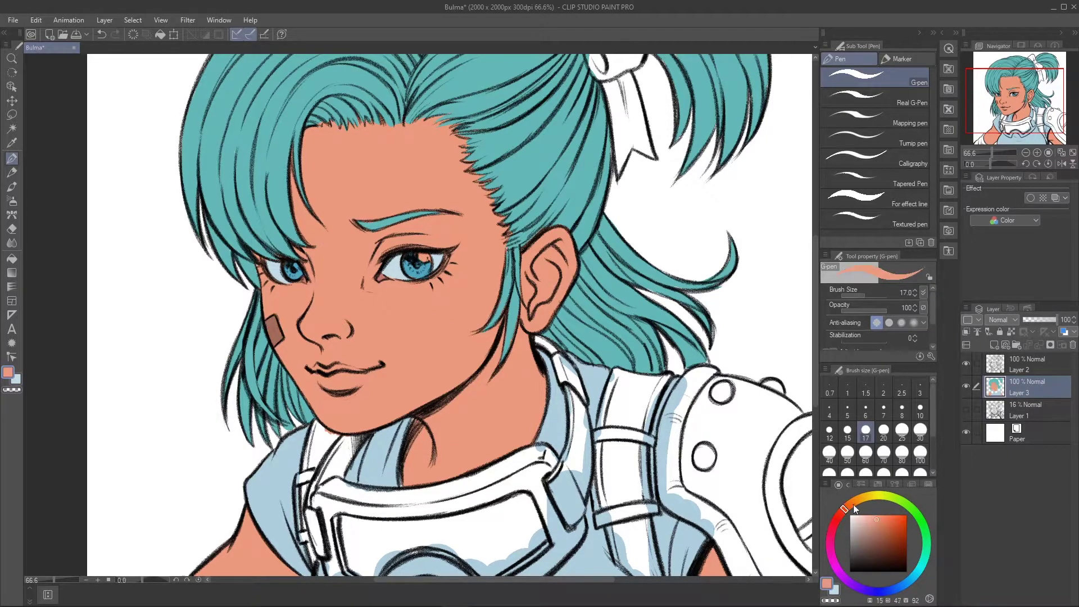
scroll(471, 251, "down", 1)
scroll(471, 253, "down", 1)
left_click(876, 534)
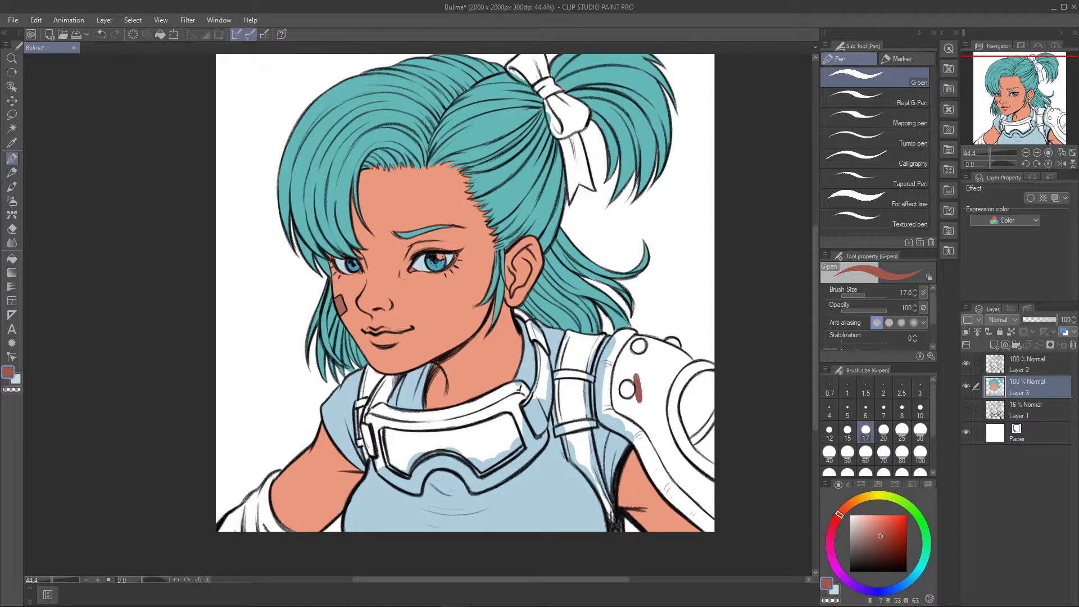
left_click(865, 452)
mouse_move(646, 394)
left_mouse_down()
mouse_move(691, 427)
mouse_move(663, 461)
mouse_move(606, 371)
mouse_move(675, 500)
mouse_move(709, 501)
left_mouse_up()
left_click_drag(635, 343, 688, 369)
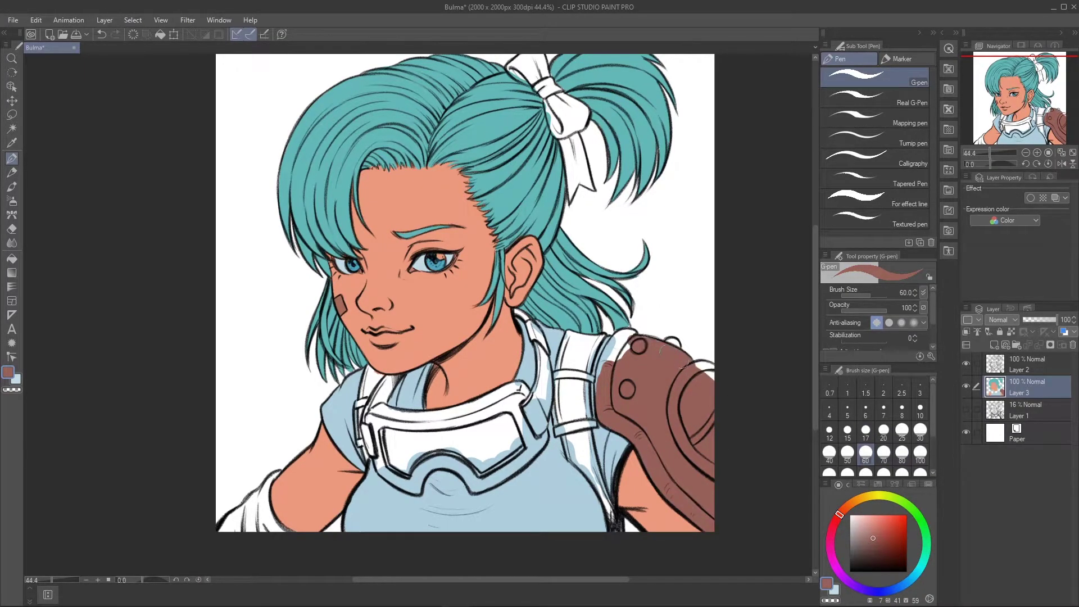
- Fill the round disc on the shoulder armour with a blue-teal based on the hair colour
left_click(610, 326, "alt")
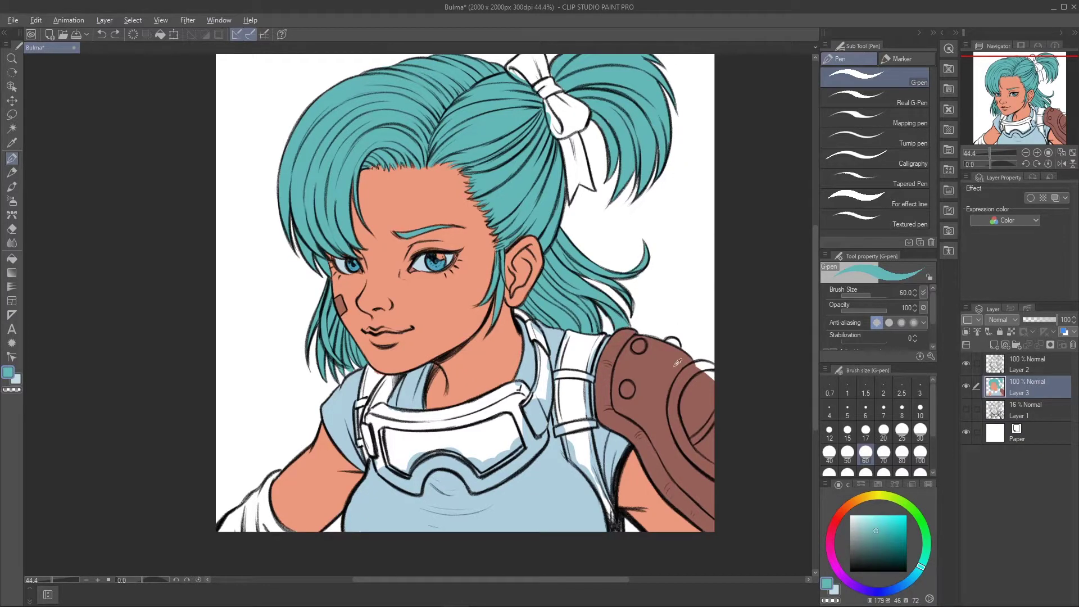
left_click(624, 276, "alt")
mouse_move(702, 382)
left_mouse_down()
mouse_move(692, 450)
mouse_move(680, 393)
mouse_move(697, 472)
mouse_move(703, 371)
left_mouse_up()
- Colour the shoulder armour's rivets greyish brown with the brush at size 30
left_click(849, 505)
left_click(860, 538)
left_click(920, 430)
left_click(639, 345)
left_click(627, 388)
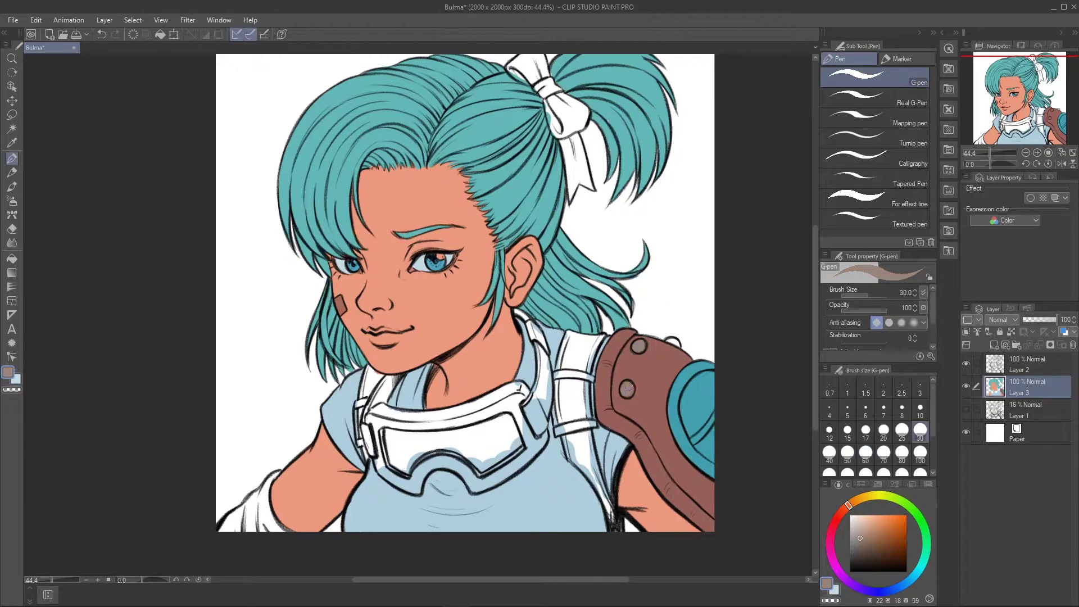
- Fill both shoulder straps with dark maroon
left_click_drag(841, 521, 831, 531)
left_click(866, 546)
mouse_move(567, 383)
left_mouse_down()
mouse_move(565, 422)
mouse_move(585, 393)
mouse_move(595, 489)
mouse_move(562, 359)
mouse_move(590, 337)
mouse_move(566, 373)
left_mouse_up()
left_click_drag(363, 446, 373, 377)
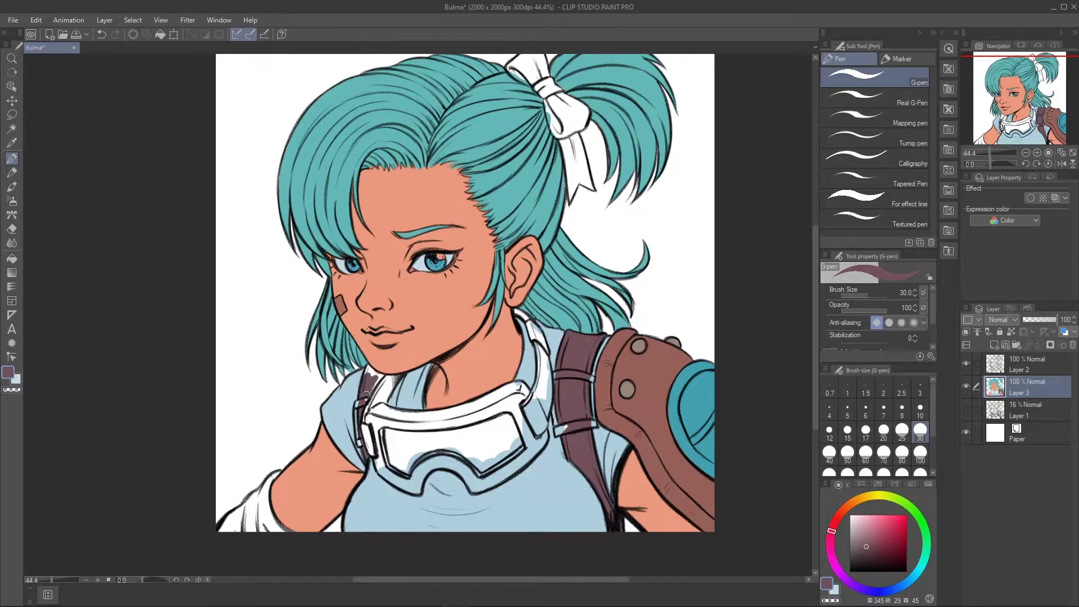
- Fill the cloth around the forearm with golden yellow
left_click_drag(831, 530, 855, 500)
left_click(888, 524)
mouse_move(260, 490)
left_mouse_down()
mouse_move(263, 509)
mouse_move(335, 438)
left_mouse_up()
left_click_drag(855, 500, 861, 498)
left_click(890, 523)
mouse_move(333, 417)
left_mouse_down()
mouse_move(341, 455)
mouse_move(314, 444)
mouse_move(331, 455)
mouse_move(265, 466)
left_mouse_up()
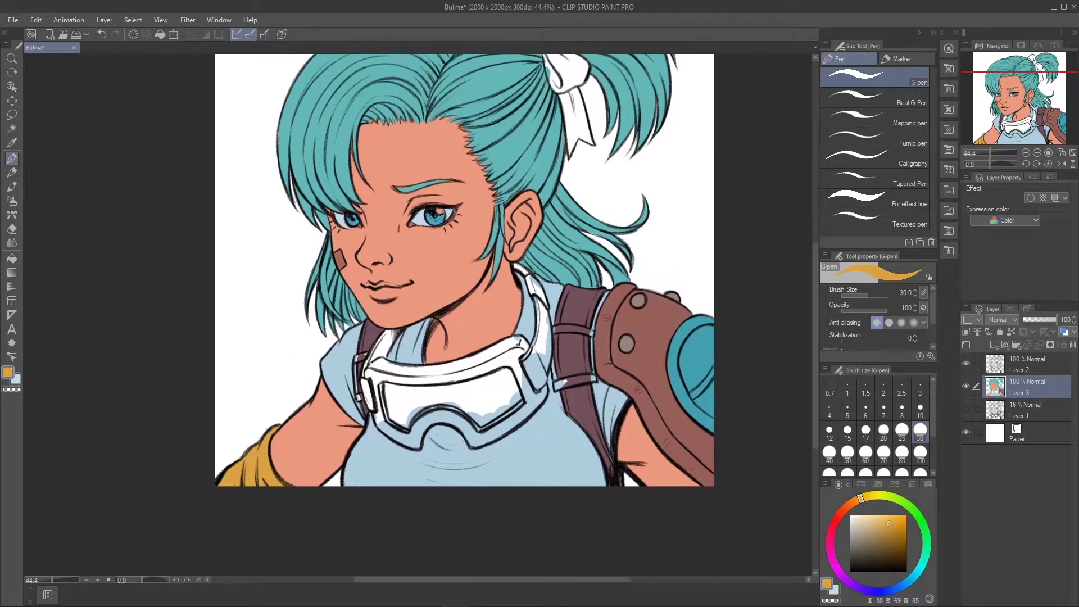
- Fill the goggles' neck strap with reddish brown and the lenses with muted blue
left_click(588, 342, "alt")
mouse_move(528, 346)
left_mouse_down()
mouse_move(536, 387)
mouse_move(542, 315)
mouse_move(514, 264)
left_mouse_up()
mouse_move(380, 342)
left_mouse_down()
mouse_move(364, 374)
mouse_move(400, 331)
mouse_move(375, 344)
mouse_move(368, 383)
mouse_move(450, 404)
mouse_move(506, 388)
mouse_move(478, 415)
left_mouse_up()
- Fill the goggles' frame with orange
left_click(349, 382, "alt")
left_click(852, 502)
left_click(889, 523)
key("ctrl+z")
mouse_move(508, 354)
left_mouse_down()
mouse_move(537, 396)
mouse_move(484, 432)
mouse_move(458, 434)
mouse_move(459, 420)
mouse_move(413, 441)
mouse_move(374, 418)
mouse_move(377, 386)
mouse_move(506, 359)
mouse_move(526, 340)
mouse_move(513, 337)
left_mouse_up()
mouse_move(368, 369)
left_mouse_down()
mouse_move(472, 363)
mouse_move(509, 340)
left_mouse_up()
- Colour the shoulder straps' bands grey-green and the remaining white part of the goggles' strap orange
left_click(489, 323, "alt")
mouse_move(880, 506)
left_mouse_down()
mouse_move(924, 536)
mouse_move(926, 559)
left_mouse_up()
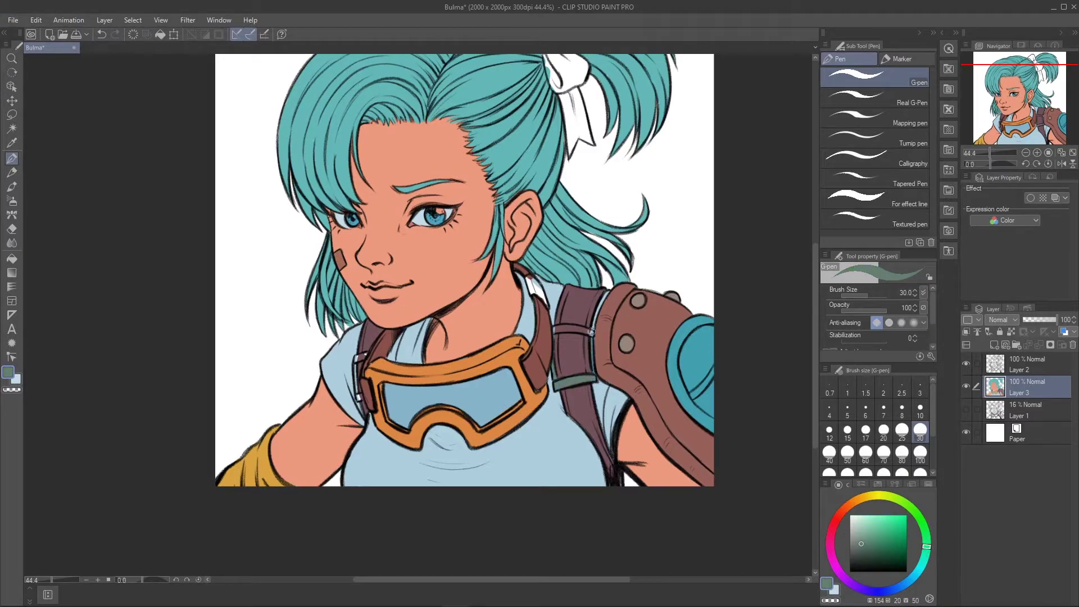
left_click(359, 382, "alt")
left_click_drag(533, 278, 552, 330)
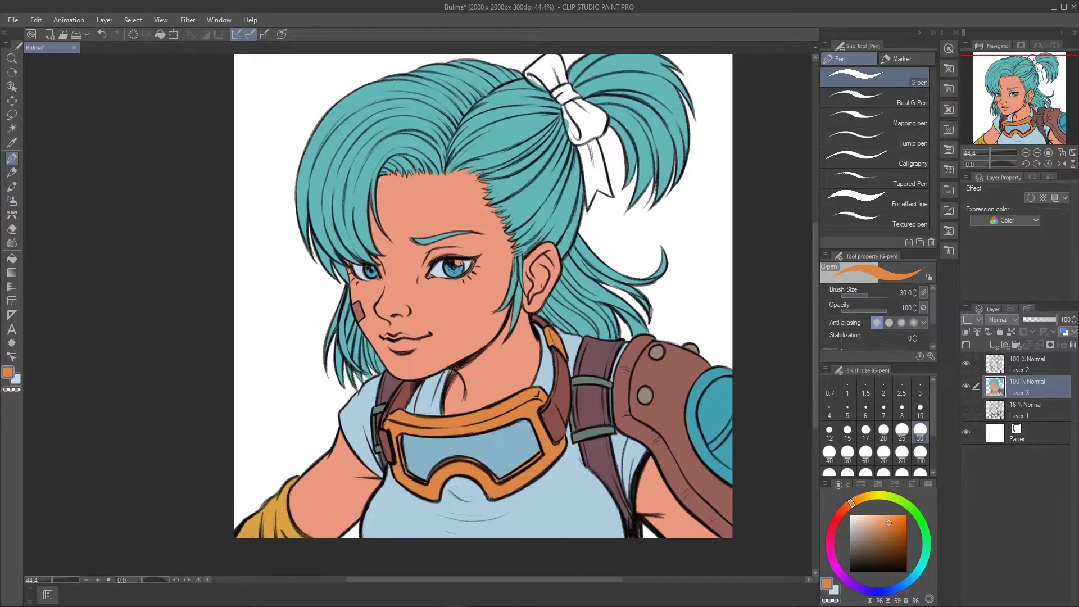
- Fill the hair ribbon's bow and tails with dark green, and pick the hair's teal again for touch-ups
left_click(851, 517)
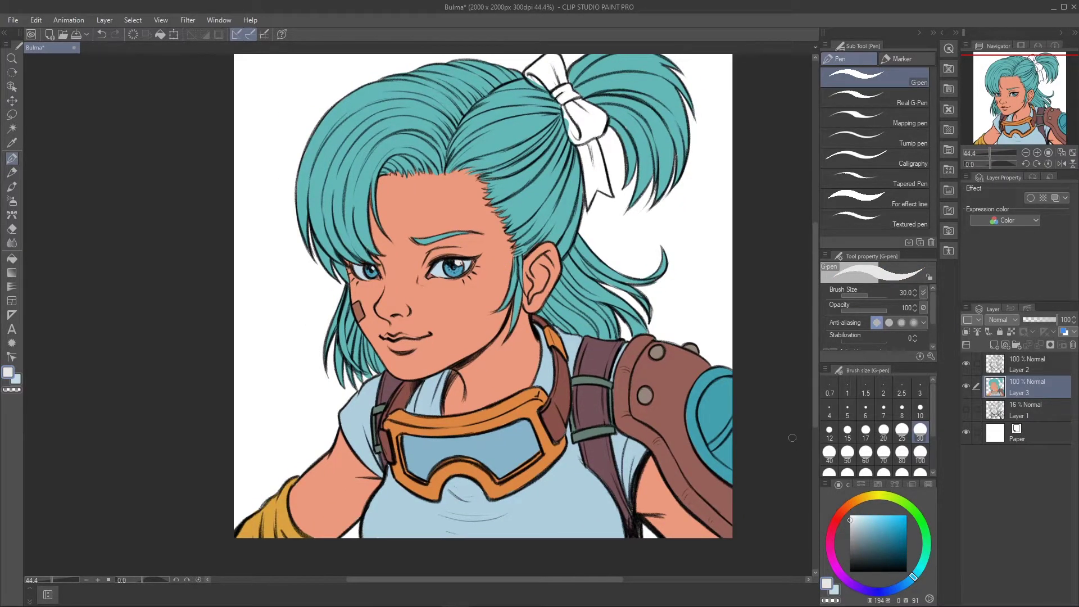
left_click(884, 540)
left_click_drag(566, 106, 579, 138)
left_click(879, 549)
mouse_move(564, 101)
left_mouse_down()
mouse_move(588, 185)
mouse_move(586, 168)
mouse_move(610, 193)
mouse_move(584, 138)
left_mouse_up()
mouse_move(557, 104)
left_mouse_down()
mouse_move(574, 160)
mouse_move(559, 132)
mouse_move(615, 205)
mouse_move(596, 196)
left_mouse_up()
left_click(647, 185, "alt")
left_click_drag(707, 364, 681, 309)
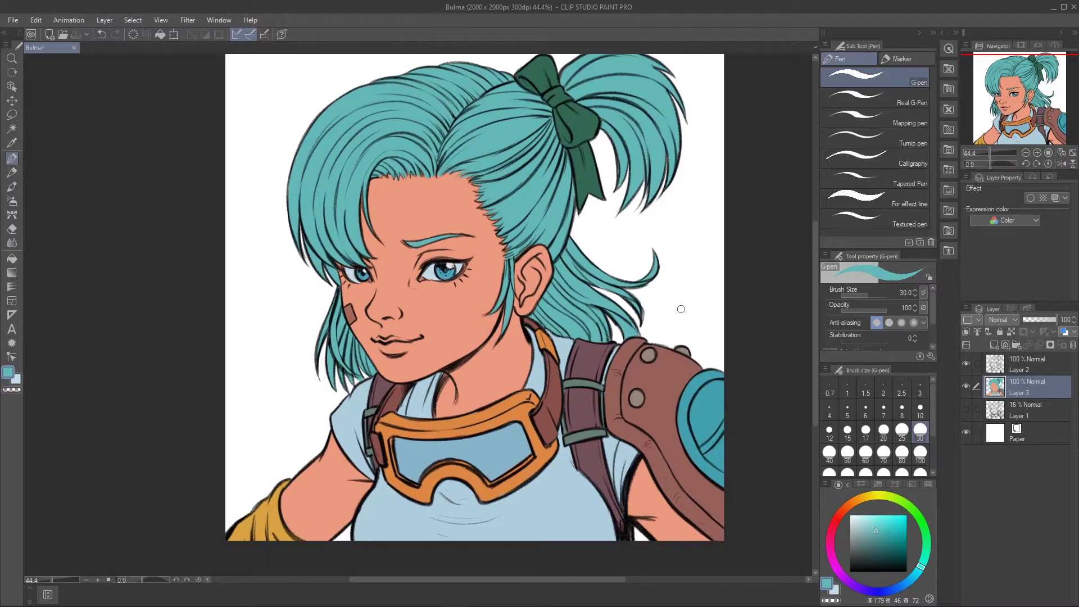
- Set the Paper layer's colour to orange-red and save the file
left_click(993, 439)
left_click_drag(922, 555, 913, 577)
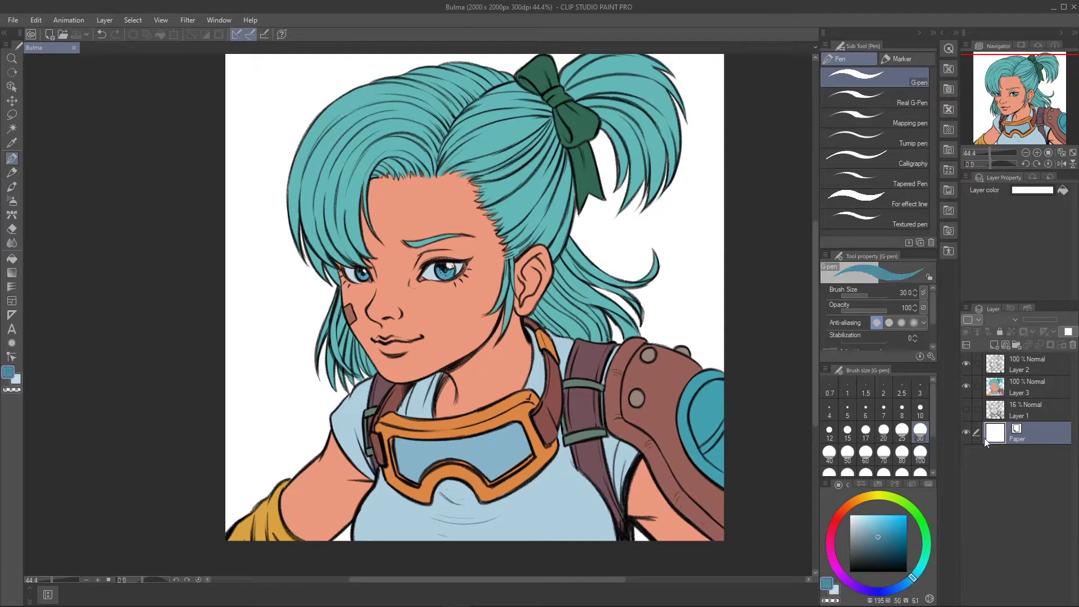
left_click(1033, 190)
left_click(894, 254)
double_click(993, 437)
left_click_drag(769, 359, 769, 413)
left_click(894, 254)
double_click(996, 437)
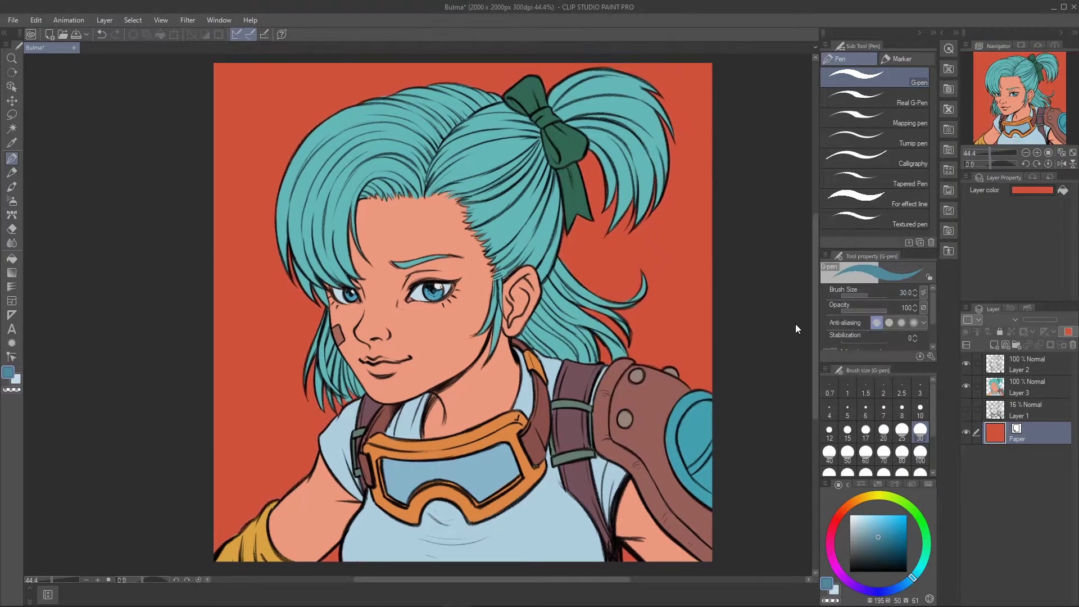
key("ctrl+s")
- Add a new layer clipped to Layer 3 and choose the Opaque watercolor brush for shading
left_click(1020, 387)
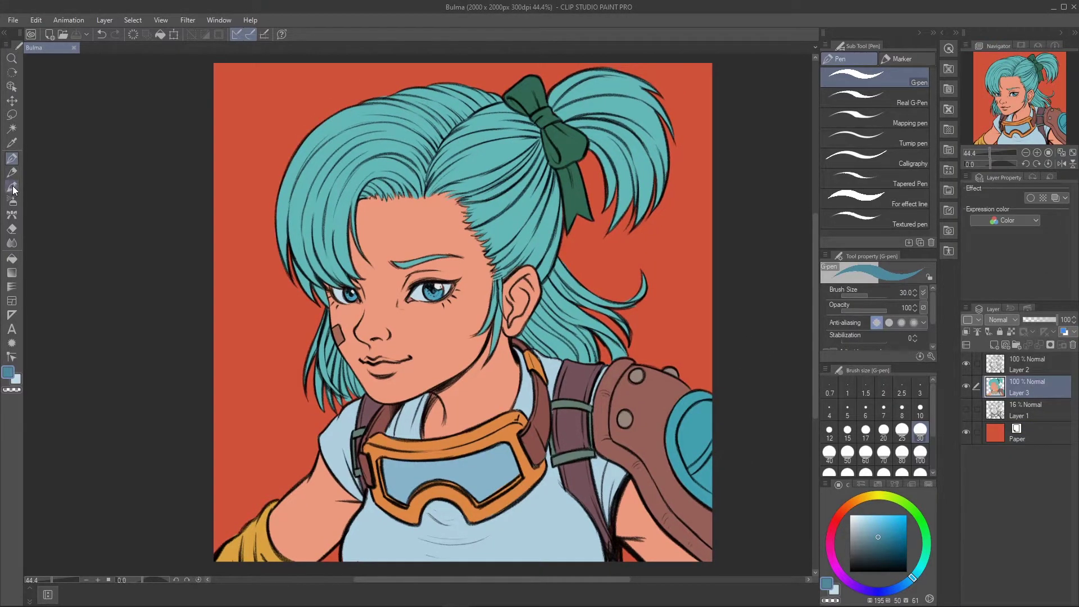
left_click(12, 187)
left_click(1034, 345)
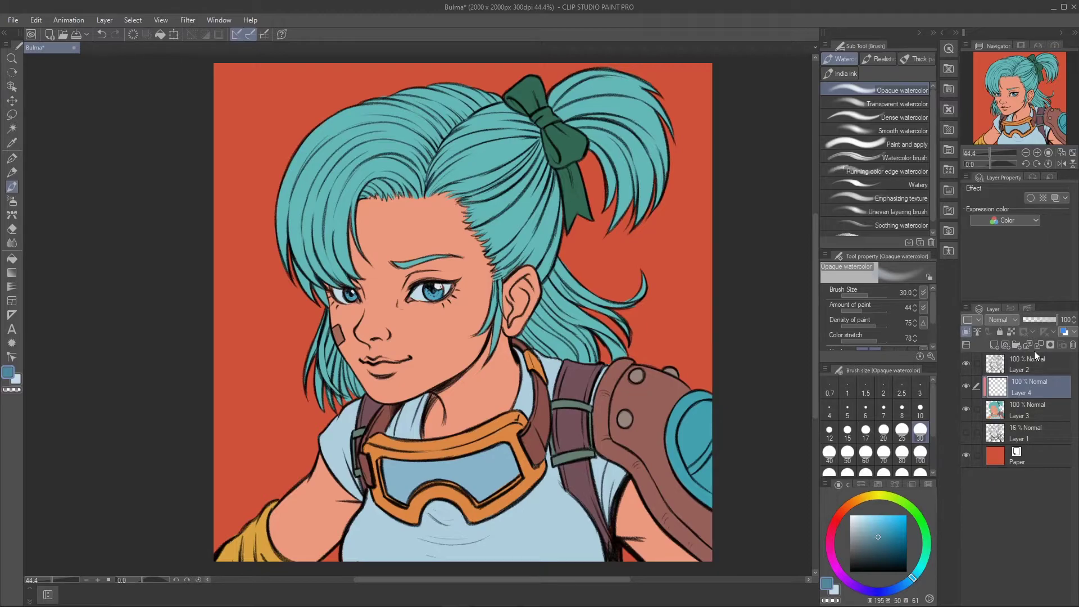
- Tint the lips red on Layer 4 with the Opaque watercolor brush
left_click(368, 361, "alt")
key("]")
key("]")
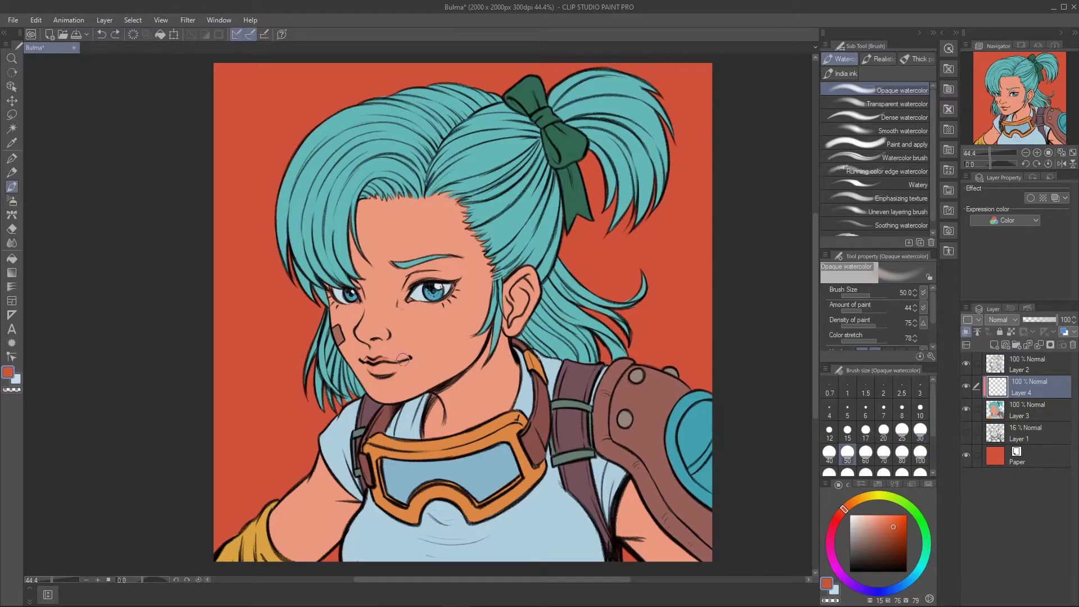
key("]")
key("]")
key("]")
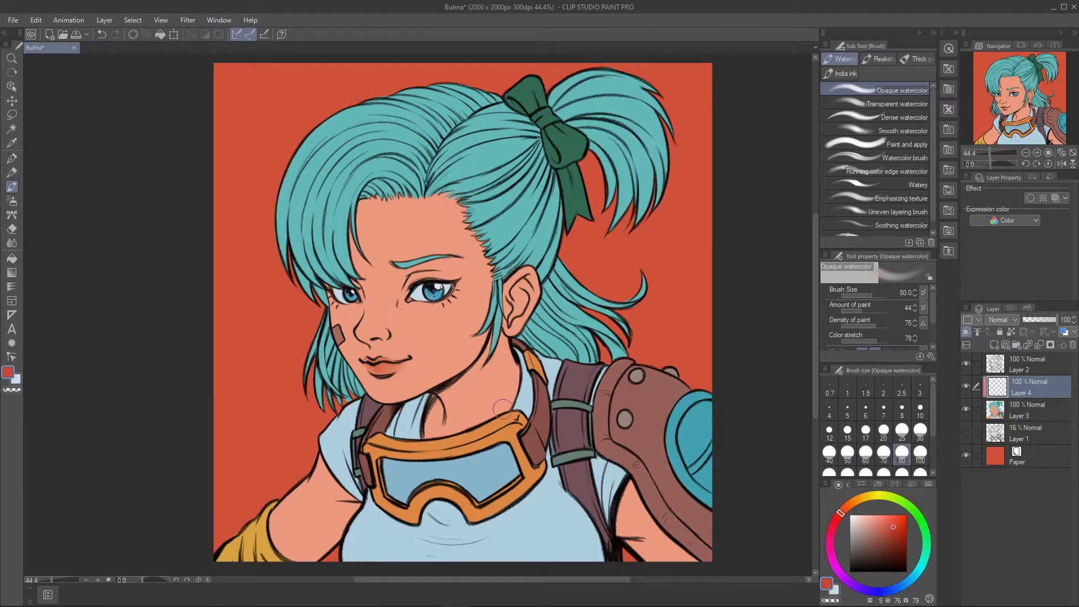
- Shade the neck beneath the jaw with a soft red shadow and add red to the inner ear
left_click(833, 527)
left_click(887, 522)
key("[")
key("[")
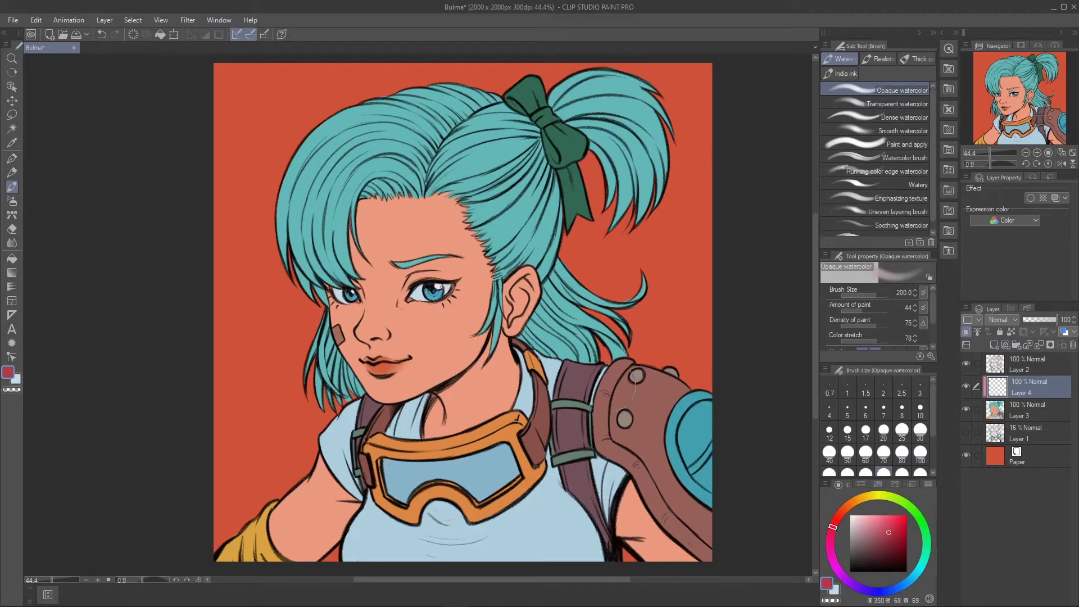
left_click(882, 534)
left_click(884, 530)
mouse_move(490, 336)
left_mouse_down()
mouse_move(444, 398)
mouse_move(500, 342)
mouse_move(436, 400)
mouse_move(425, 442)
left_mouse_up()
key("[")
key("[")
key("[")
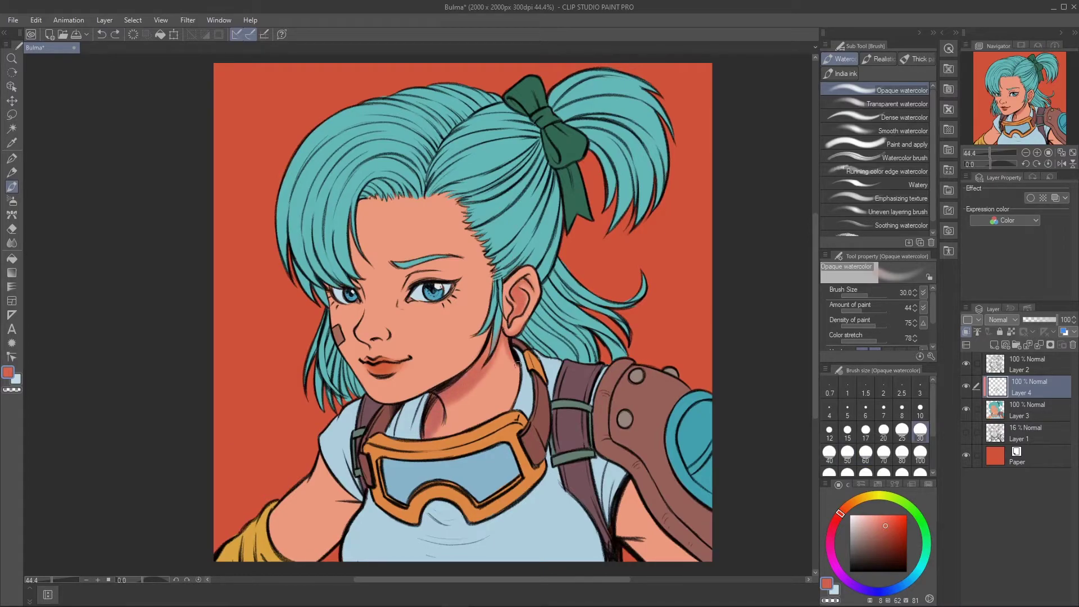
- Shade the eyelids and the skin around both eyes with soft red, adjusting the brush size
key("]")
key("]")
key("]")
key("[")
key("[")
key("[")
key("[")
key("[")
key("]")
key("]")
key("]")
key("]")
mouse_move(360, 275)
left_mouse_down()
mouse_move(370, 253)
mouse_move(392, 237)
mouse_move(397, 174)
mouse_move(363, 239)
mouse_move(388, 186)
mouse_move(379, 268)
mouse_move(396, 331)
mouse_move(381, 341)
mouse_move(367, 291)
mouse_move(331, 286)
mouse_move(450, 287)
left_mouse_up()
- Shade the forehead beneath the fringe with soft red, enlarging the brush to size 150
key("]")
key("]")
key("]")
key("]")
key("]")
key("]")
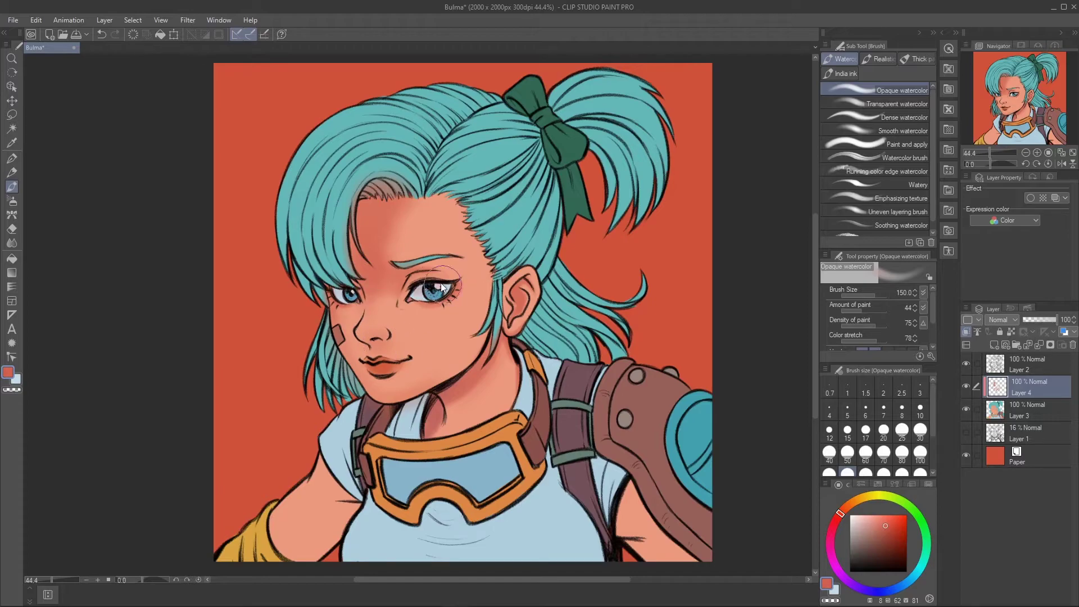
- Undo the last shading stroke and shade the area around the mouth and below the lower lip with red
key("bracketleft")
key("bracketleft")
key("bracketleft")
key("bracketleft")
key("bracketleft")
key("bracketleft")
key("bracketleft")
key("bracketleft")
key("bracketleft")
key("ctrl+z")
key("bracketright")
key("bracketright")
key("bracketright")
left_click_drag(368, 378, 405, 385)
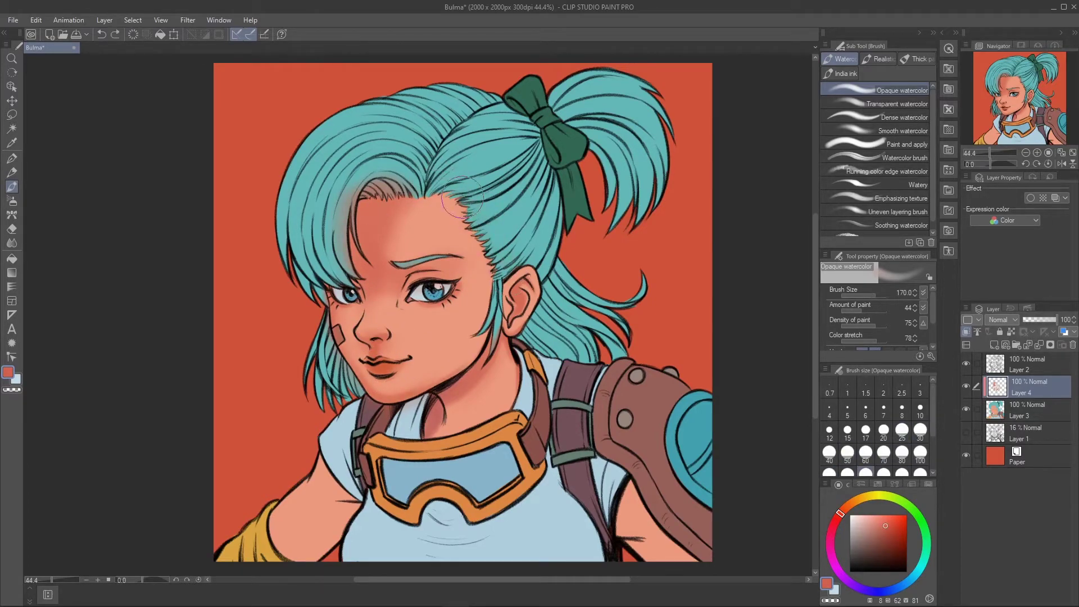
- Shade the bare arm beside the chest with soft red, using the Opaque watercolor brush at size 50
key("e")
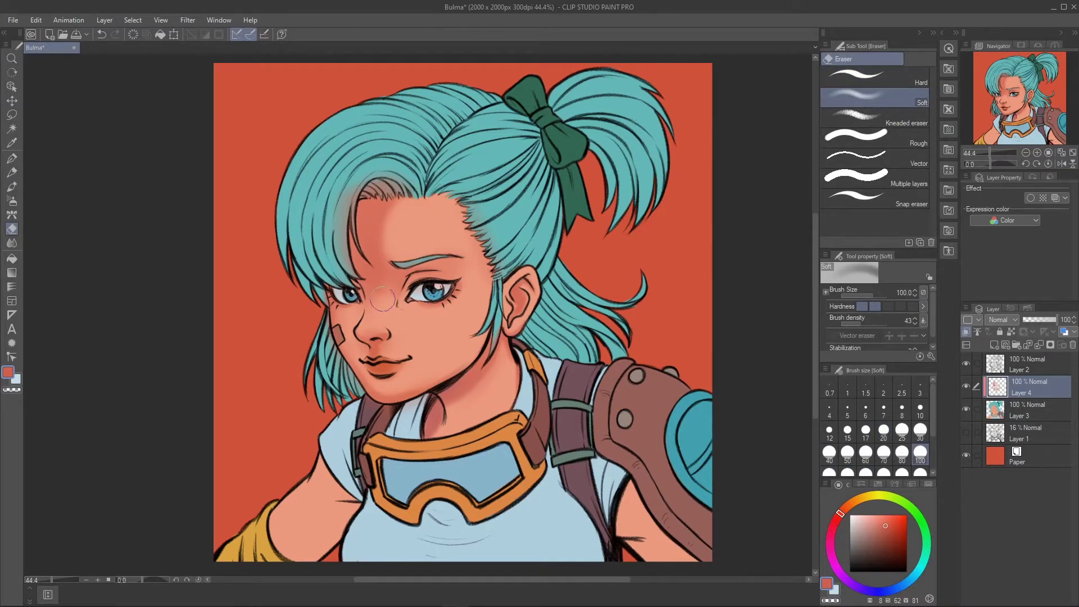
key("b")
key("bracketright")
key("bracketright")
key("bracketright")
key("bracketright")
key("bracketright")
key("bracketright")
key("bracketright")
key("bracketleft")
key("bracketleft")
key("bracketleft")
key("bracketleft")
key("bracketleft")
key("bracketleft")
key("bracketleft")
left_click_drag(357, 461, 417, 453)
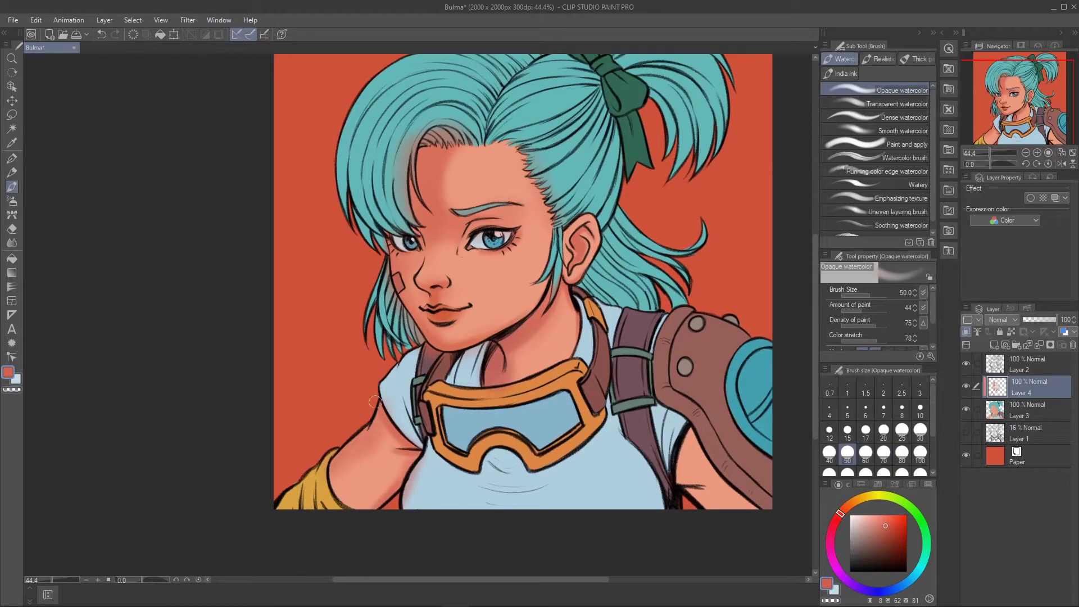
- Touch up the red shading around the nose and cheek with the watercolor brush and soft eraser, undoing the last cheek stroke
left_click(901, 430)
left_click(866, 452)
key("e")
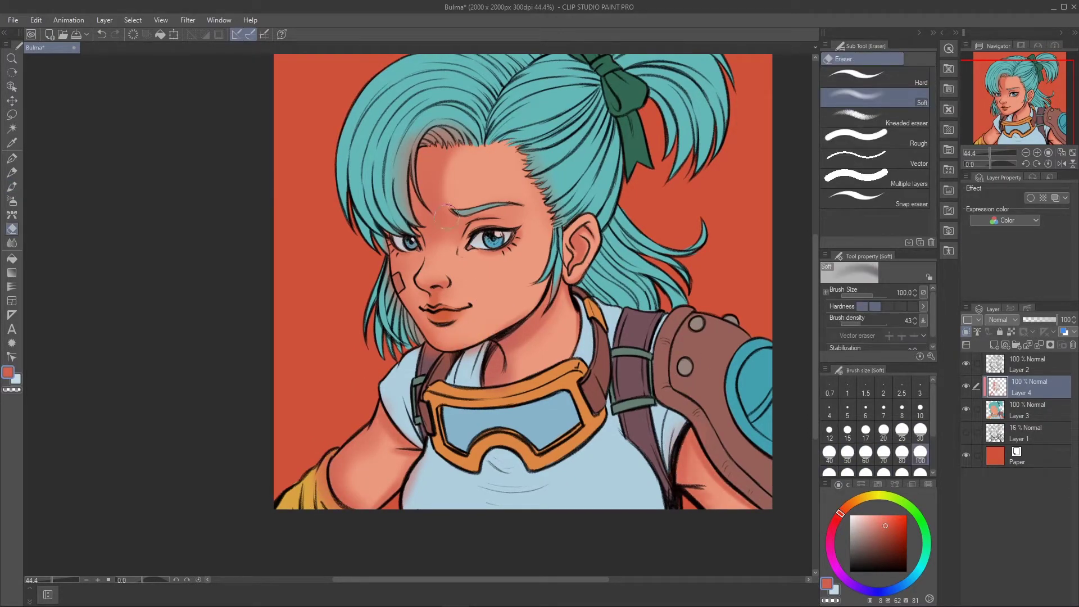
key("b")
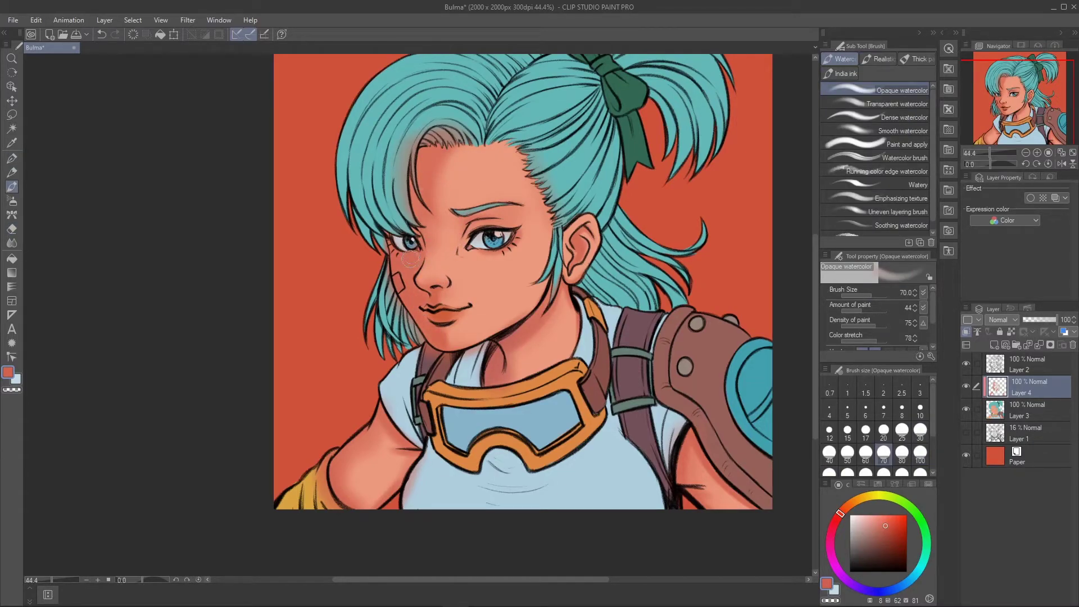
key("e")
key("b")
left_click_drag(414, 284, 398, 324)
key("ctrl+z")
- Switch to a muted blue and shade the shirt's side and sleeve, starting with the Opaque watercolor brush at size 100
left_click(920, 453)
left_click_drag(891, 594, 883, 591)
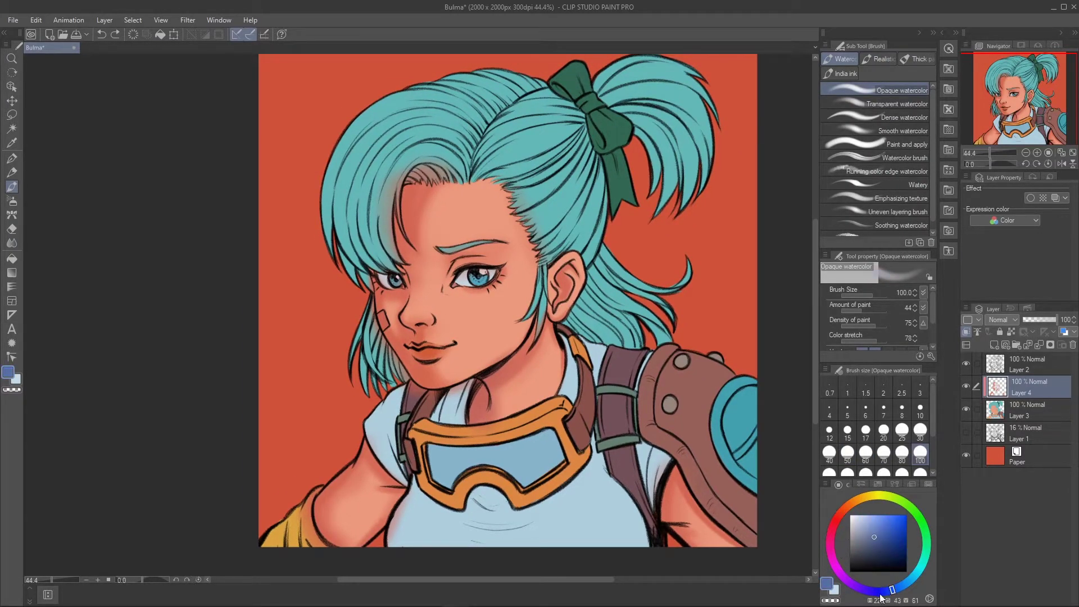
left_click(874, 537)
left_click_drag(410, 551, 394, 484)
key("bracketleft")
key("bracketleft")
key("bracketleft")
mouse_move(374, 431)
left_mouse_down()
mouse_move(397, 397)
mouse_move(387, 432)
mouse_move(447, 408)
left_mouse_up()
- Shade the shirt's collar and the chest beneath the goggles with soft muted blue, enlarging the brush
key("bracketright")
key("bracketright")
key("bracketright")
key("bracketright")
left_click_drag(462, 516, 491, 498)
mouse_move(442, 416)
left_mouse_down()
mouse_move(394, 448)
mouse_move(395, 472)
mouse_move(515, 478)
mouse_move(453, 417)
mouse_move(446, 478)
mouse_move(501, 459)
mouse_move(470, 524)
mouse_move(417, 483)
mouse_move(423, 509)
mouse_move(378, 429)
mouse_move(478, 542)
left_mouse_up()
key("p")
key("b")
key("bracketright")
key("bracketright")
key("bracketright")
left_click_drag(450, 483, 522, 479)
- Shade the folds of the shirt sleeve with muted blue, reducing the brush to size 30
key("bracketleft")
key("bracketleft")
key("bracketleft")
key("bracketleft")
key("bracketleft")
key("bracketleft")
key("bracketleft")
key("bracketleft")
key("bracketleft")
key("bracketleft")
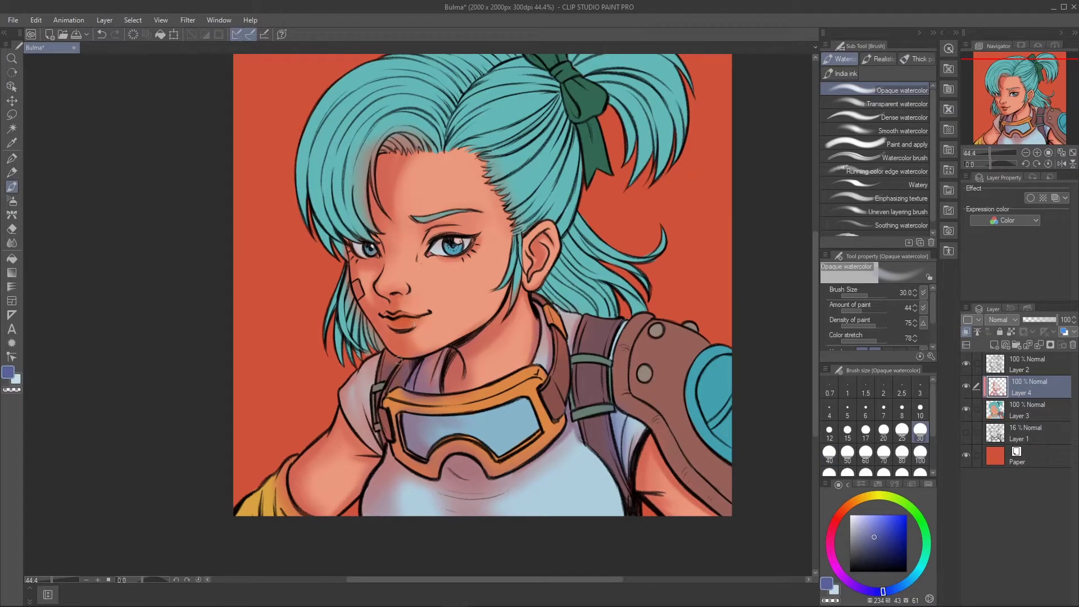
mouse_move(348, 400)
left_mouse_down()
mouse_move(356, 421)
mouse_move(374, 363)
left_mouse_up()
- Shade the goggles' strap and frame edge beside the backpack strap with muted blue, using a larger brush
key("bracketright")
key("bracketright")
key("bracketright")
key("bracketright")
key("bracketright")
left_click_drag(546, 361, 555, 461)
- Select the goggles' lens area, shade it with muted blue from brush size 120 upward, and clear the selection
key("bracketright")
key("bracketright")
left_click(12, 128)
left_click(455, 455)
left_click(12, 186)
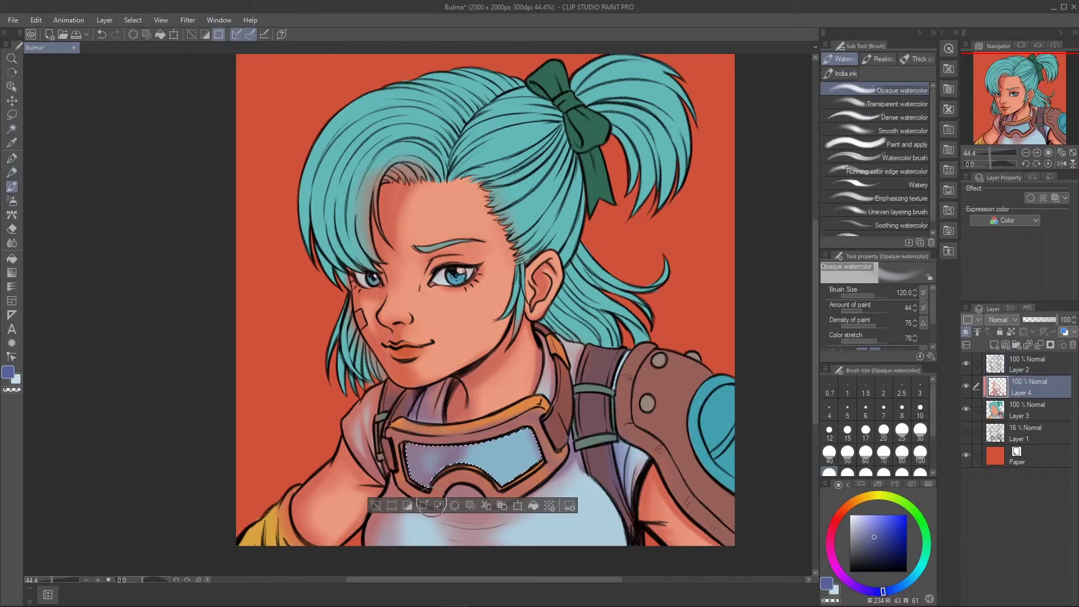
left_click_drag(418, 452, 461, 472)
key("bracketright")
key("bracketright")
key("bracketright")
mouse_move(472, 427)
left_mouse_down()
mouse_move(509, 435)
mouse_move(517, 410)
mouse_move(543, 462)
mouse_move(533, 369)
mouse_move(523, 410)
mouse_move(501, 391)
mouse_move(402, 465)
left_mouse_up()
key("ctrl+d")
- Enlarge the brush to size 600 and add broad muted blue shading across the lower chest and shoulder side
scroll(450, 478, "down", 3)
key("bracketright")
key("bracketright")
key("bracketright")
key("bracketright")
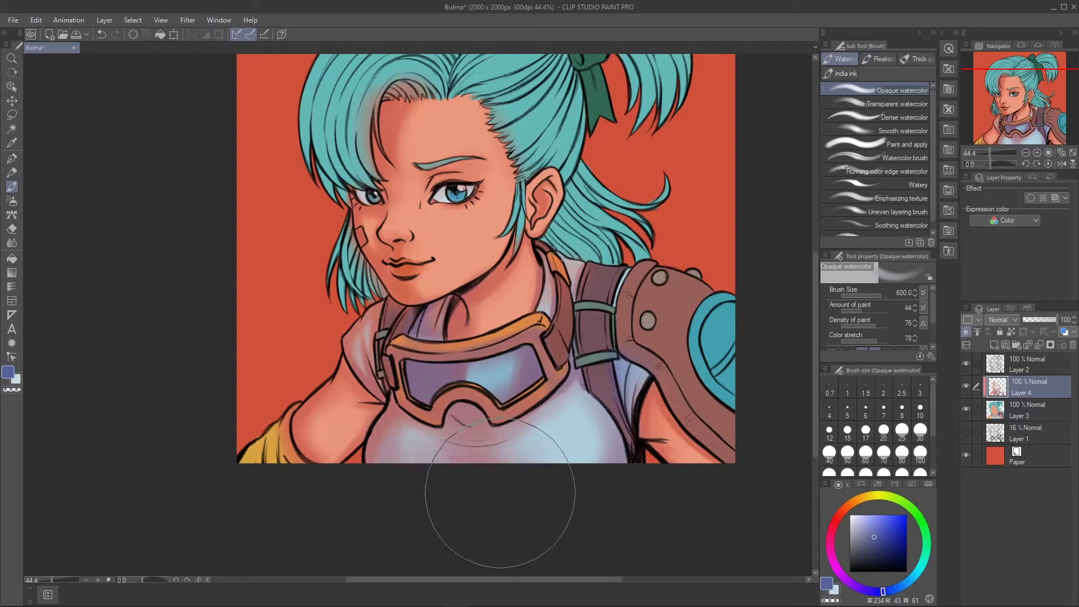
left_click_drag(651, 350, 637, 422)
- Switch to a muted violet at brush size 50 and shade the fringe strands and the hair beside the cheek
left_click(367, 129, "alt")
key("bracketleft")
key("bracketleft")
key("bracketleft")
key("bracketleft")
key("bracketleft")
key("bracketleft")
key("bracketleft")
key("bracketleft")
key("bracketleft")
key("bracketleft")
key("bracketleft")
key("bracketleft")
key("bracketleft")
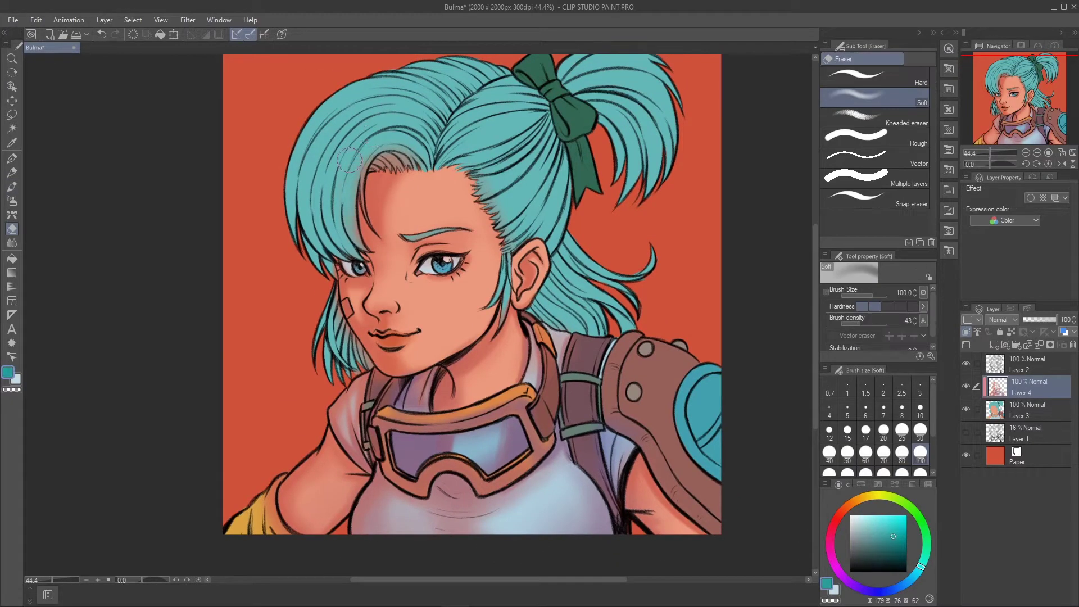
left_click_drag(833, 532, 863, 588)
left_click(879, 541)
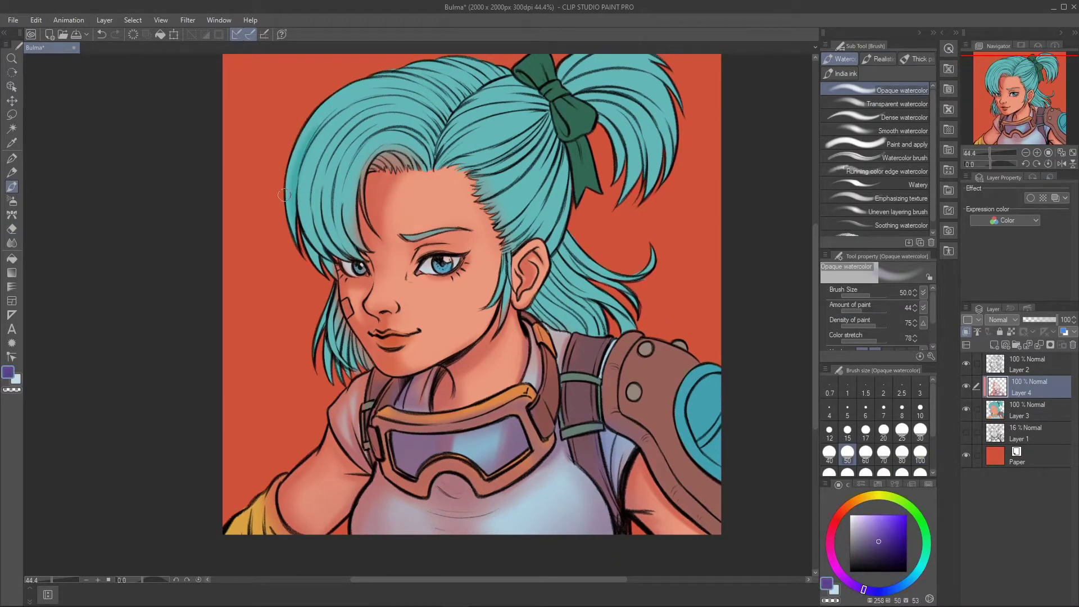
mouse_move(302, 194)
left_mouse_down()
mouse_move(322, 210)
mouse_move(309, 219)
mouse_move(307, 135)
mouse_move(313, 178)
mouse_move(286, 189)
mouse_move(291, 219)
mouse_move(335, 253)
mouse_move(322, 190)
mouse_move(331, 167)
mouse_move(333, 293)
left_mouse_up()
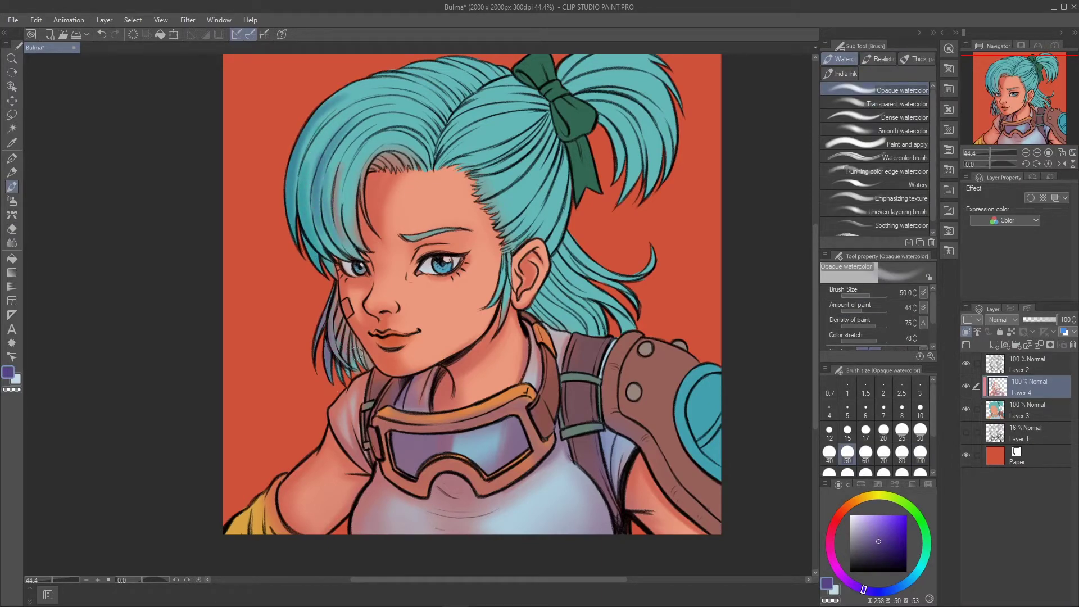
mouse_move(368, 129)
left_mouse_down()
mouse_move(347, 212)
mouse_move(408, 109)
left_mouse_up()
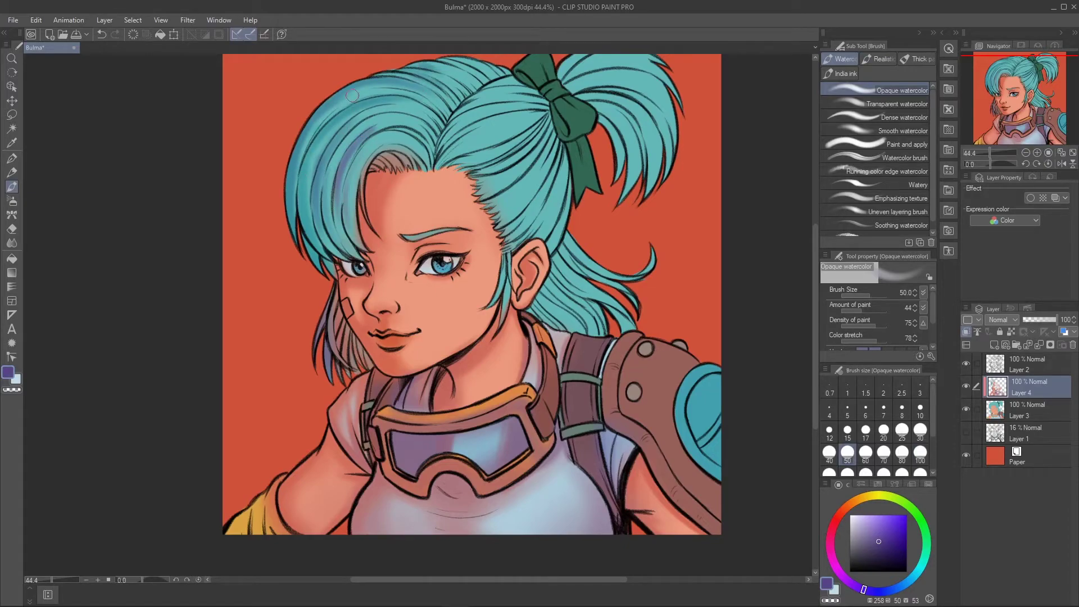
- Shade the fringe, the side hair and the ponytail with broad violet strokes, enlarging the brush
key("bracketright")
key("bracketright")
key("bracketright")
key("bracketright")
key("bracketright")
key("bracketright")
key("bracketright")
mouse_move(332, 250)
left_mouse_down()
mouse_move(402, 130)
mouse_move(381, 150)
left_mouse_up()
mouse_move(427, 107)
left_mouse_down()
mouse_move(450, 186)
mouse_move(529, 247)
mouse_move(486, 315)
mouse_move(573, 337)
mouse_move(523, 270)
left_mouse_up()
mouse_move(562, 84)
left_mouse_down()
mouse_move(647, 129)
mouse_move(613, 211)
mouse_move(576, 205)
left_mouse_up()
- Shade the hair behind the ear at brush size 25 and the swept-back side hair with dark blue at size 30
left_click(902, 430)
mouse_move(545, 269)
left_mouse_down()
mouse_move(515, 213)
mouse_move(553, 346)
mouse_move(534, 324)
mouse_move(573, 344)
mouse_move(538, 327)
mouse_move(566, 353)
mouse_move(539, 317)
left_mouse_up()
left_click(562, 348, "alt")
left_click(848, 472)
left_click(920, 430)
mouse_move(506, 169)
left_mouse_down()
mouse_move(523, 242)
mouse_move(479, 282)
left_mouse_up()
mouse_move(519, 143)
left_mouse_down()
mouse_move(475, 171)
mouse_move(450, 127)
mouse_move(438, 151)
left_mouse_up()
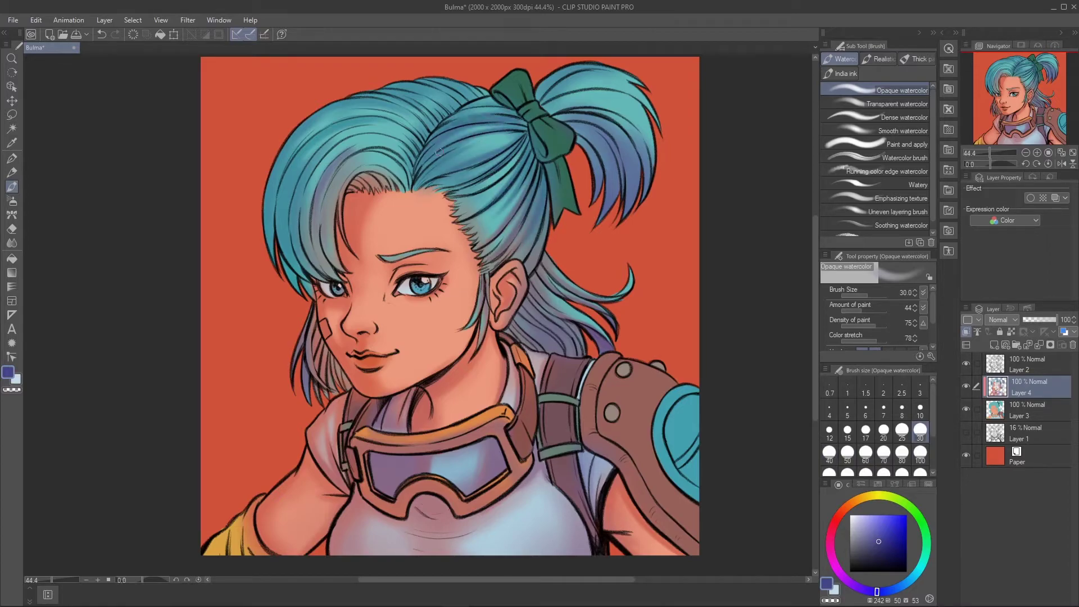
- Deepen the strands of the fringe, crown and hair beside the cheek with dark blue at brush size 30
mouse_move(388, 180)
left_mouse_down()
mouse_move(351, 176)
mouse_move(310, 277)
mouse_move(288, 261)
mouse_move(318, 298)
left_mouse_up()
left_click_drag(310, 141, 268, 253)
left_click_drag(284, 152, 475, 80)
key("e")
key("b")
mouse_move(329, 386)
left_mouse_down()
mouse_move(316, 340)
mouse_move(334, 379)
left_mouse_up()
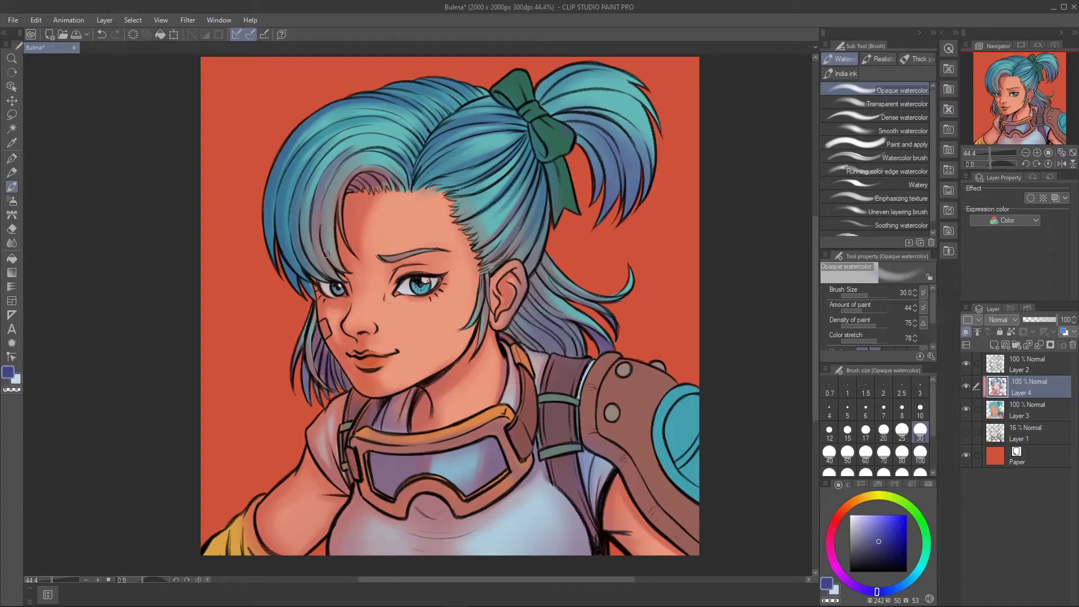
- Deepen the swept-back hair and ponytail strands with dark blue, undoing the last stroke
mouse_move(453, 155)
left_mouse_down()
mouse_move(515, 137)
mouse_move(539, 170)
left_mouse_up()
mouse_move(601, 158)
left_mouse_down()
mouse_move(579, 225)
mouse_move(626, 170)
left_mouse_up()
mouse_move(525, 119)
left_mouse_down()
mouse_move(610, 137)
mouse_move(607, 251)
left_mouse_up()
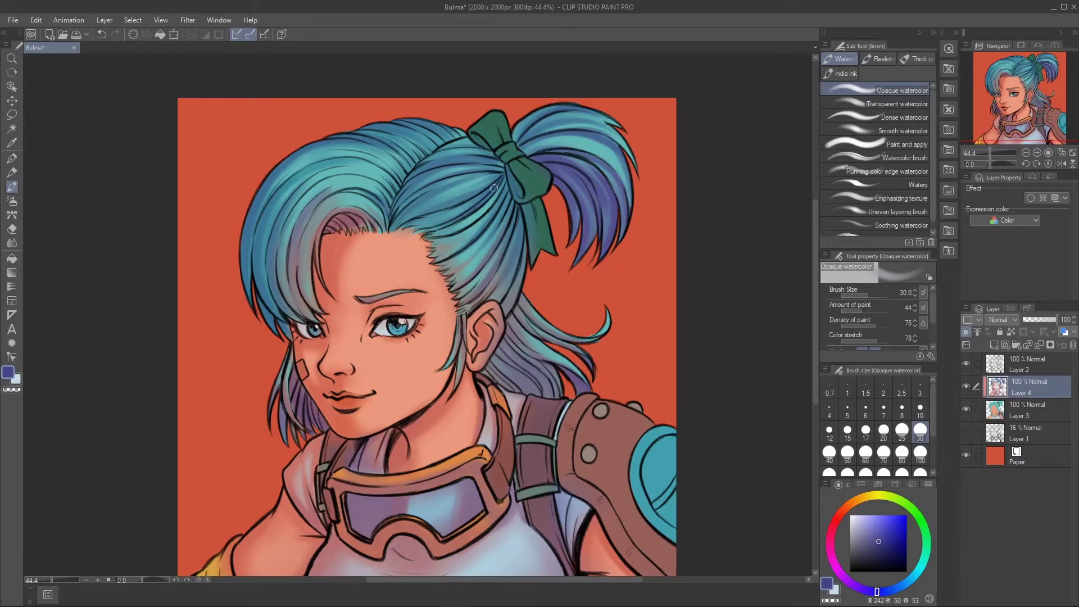
key("ctrl+z")
- Shade the eyes with dark blue, enlarging the brush from size 30 to size 70
key("e")
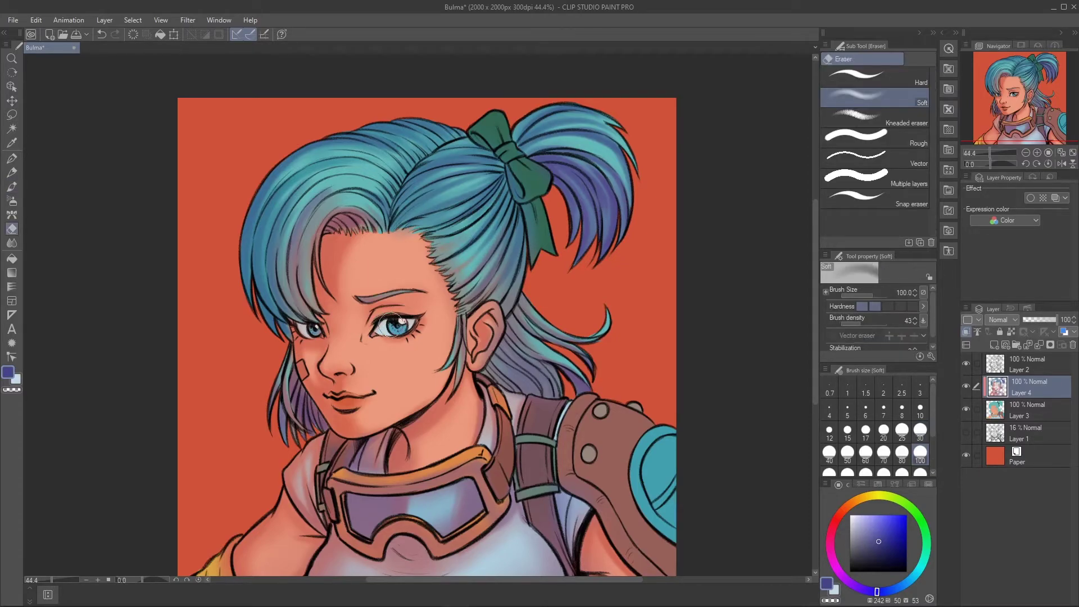
key("b")
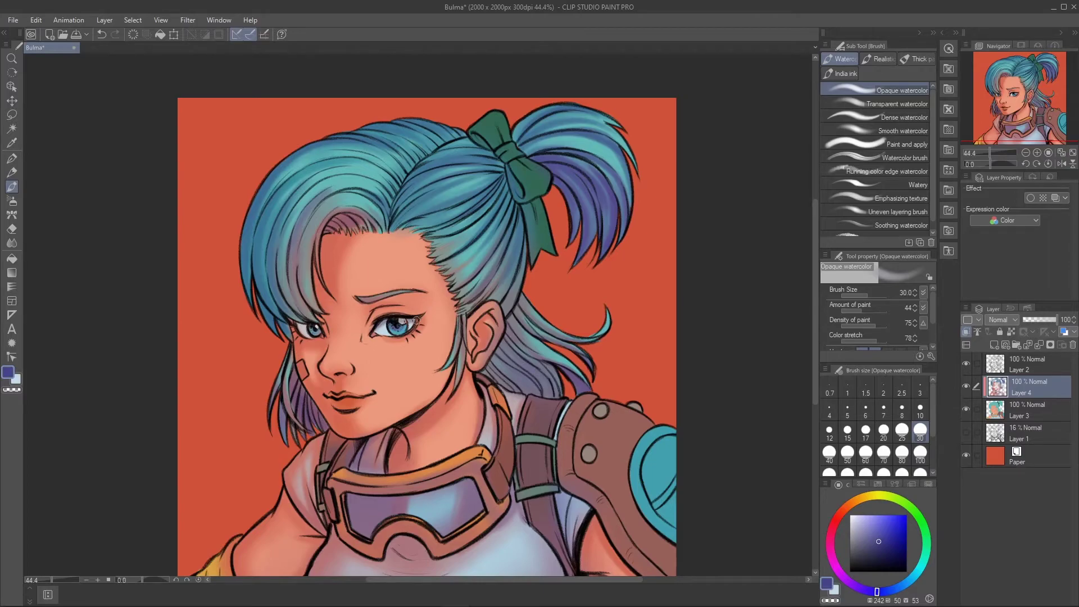
key("bracketright")
key("bracketright")
key("bracketright")
key("bracketright")
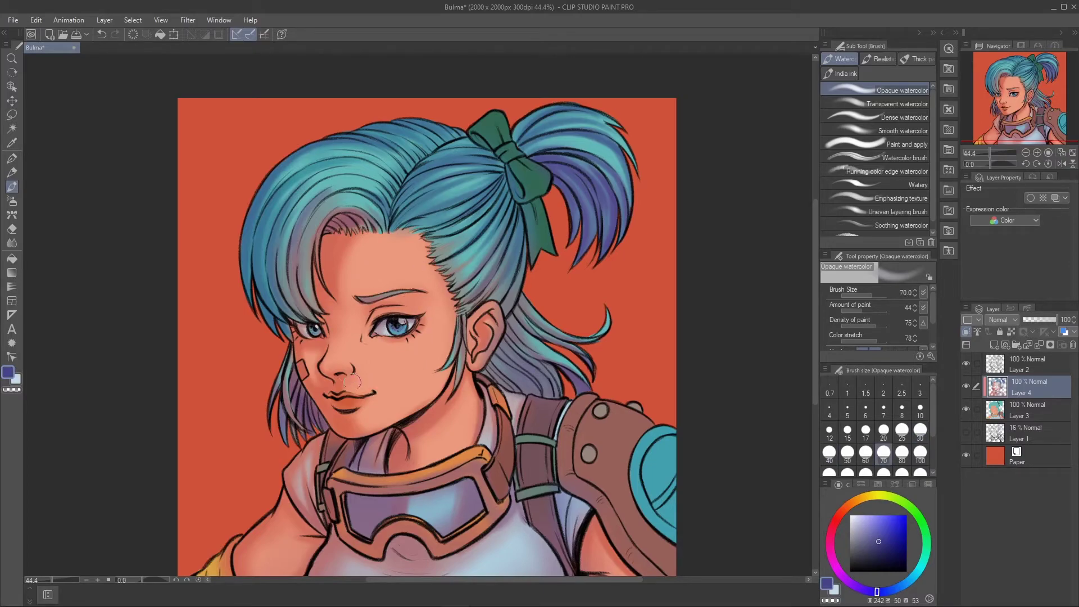
left_click(395, 345)
key("ctrl+minus")
- Deepen the dark blue shading on the goggles and backpack strap, varying the brush between sizes 40 and 100
key("bracketleft")
key("bracketleft")
key("bracketleft")
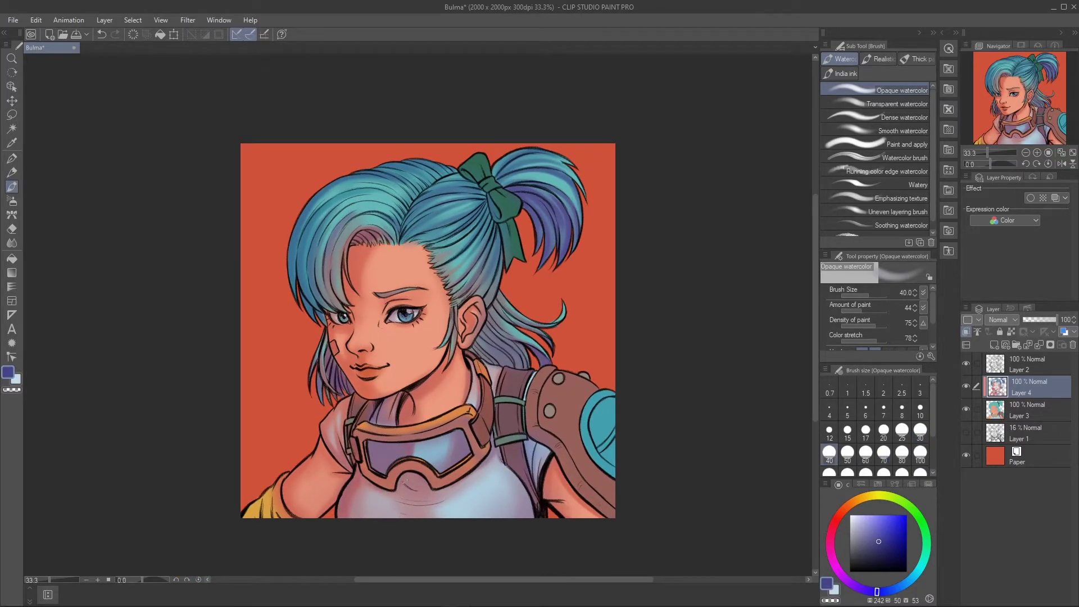
key("bracketright")
key("bracketright")
key("bracketright")
key("bracketright")
key("bracketright")
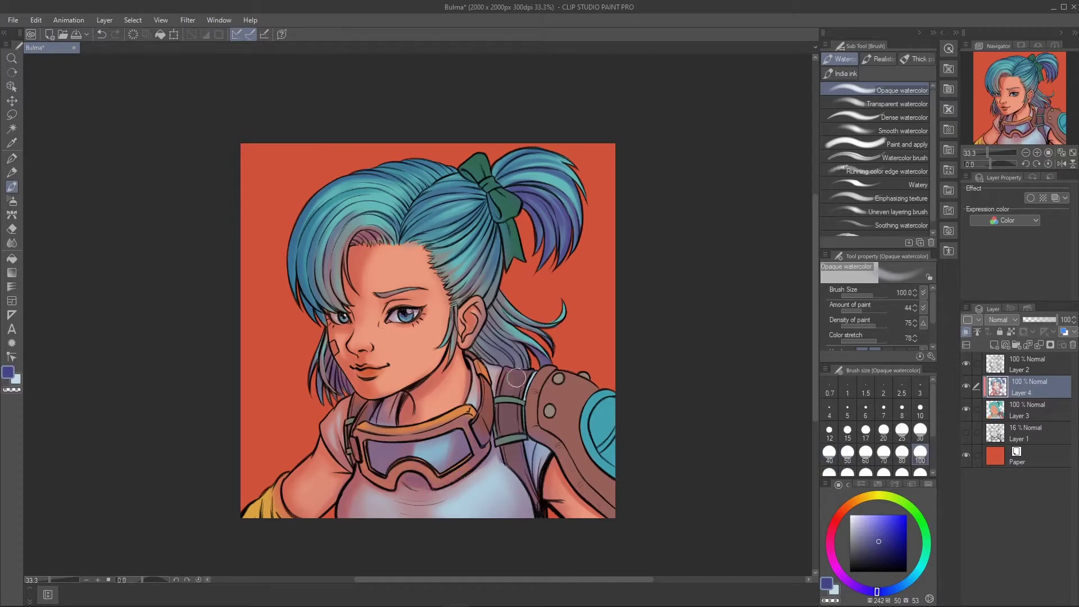
key("bracketleft")
key("bracketleft")
key("bracketleft")
key("bracketleft")
- Switch to a dark plum colour and shade the shoulder pad with an enlarged brush
left_click(831, 539)
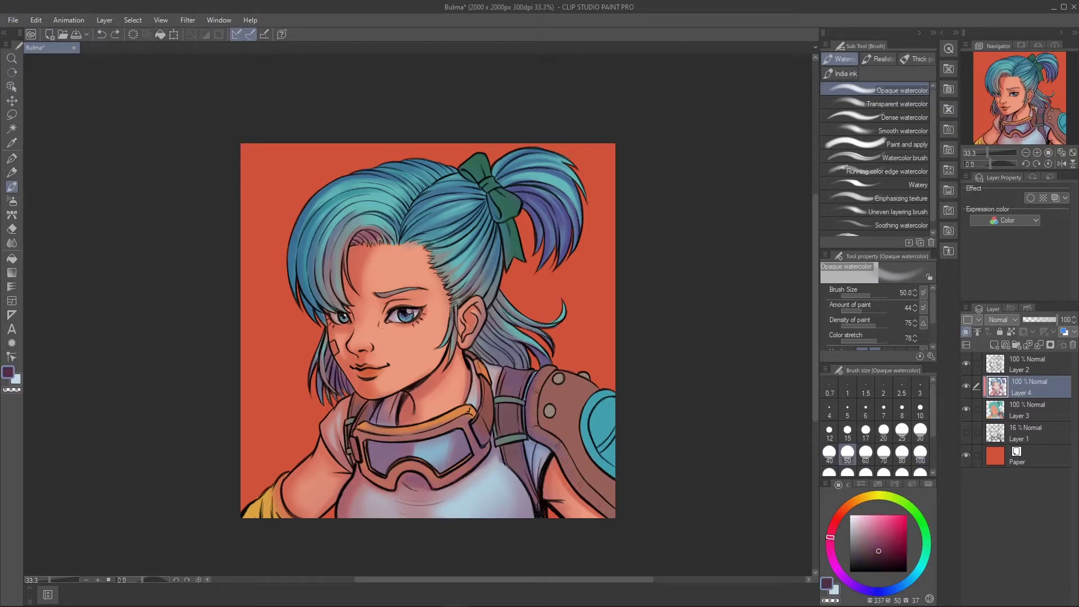
key("bracketright")
key("bracketright")
key("bracketright")
key("bracketright")
key("bracketright")
key("bracketright")
key("bracketright")
mouse_move(548, 416)
left_mouse_down()
mouse_move(568, 432)
mouse_move(557, 484)
mouse_move(598, 449)
mouse_move(598, 374)
mouse_move(607, 401)
left_mouse_up()
- Refine the plum shading around the shoulder pad's round disc and rim, using brush sizes such as 70 and 30
key("bracketleft")
key("bracketleft")
key("bracketleft")
key("bracketleft")
key("bracketleft")
key("bracketleft")
key("bracketleft")
key("bracketleft")
key("bracketleft")
key("bracketleft")
key("bracketright")
key("bracketright")
key("bracketright")
key("bracketright")
key("bracketright")
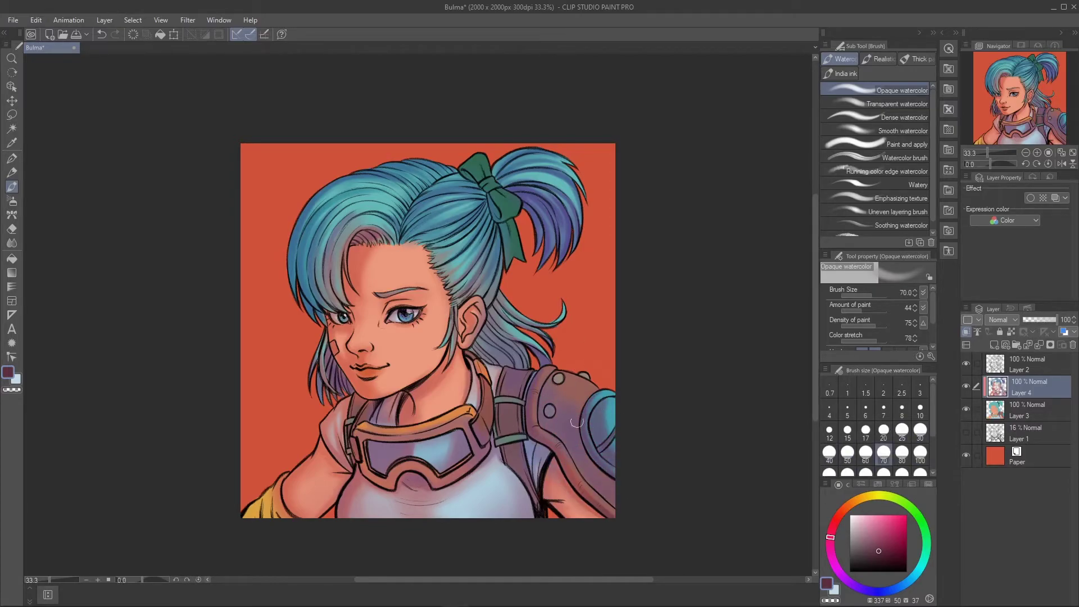
key("e")
key("b")
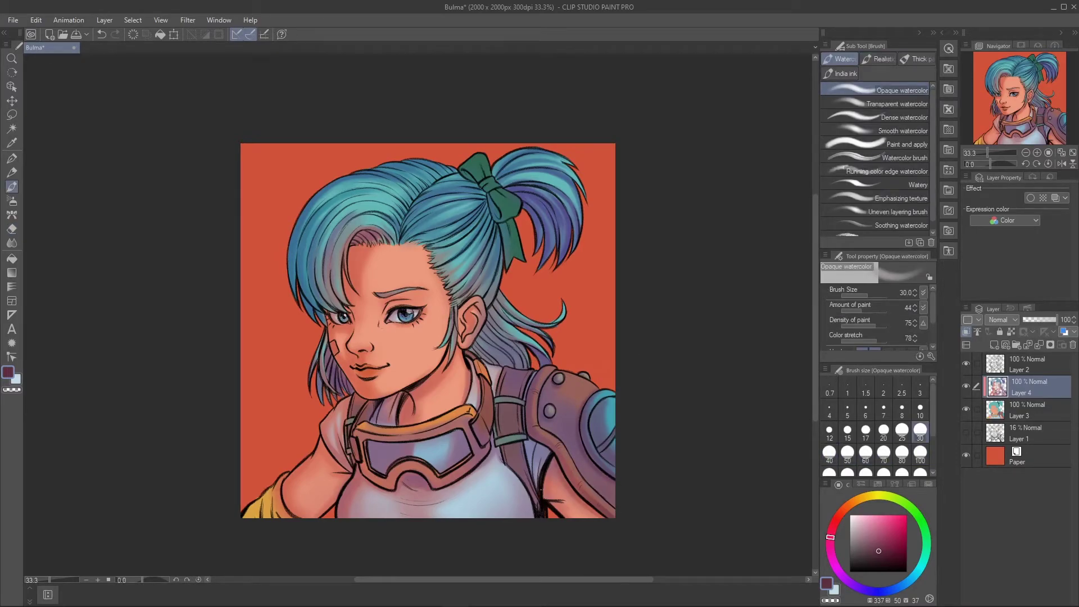
- Shade the yellow glove's folds with dark plum at brush size 30, and enlarge the brush to size 100
mouse_move(306, 444)
left_mouse_down()
mouse_move(253, 503)
mouse_move(272, 511)
left_mouse_up()
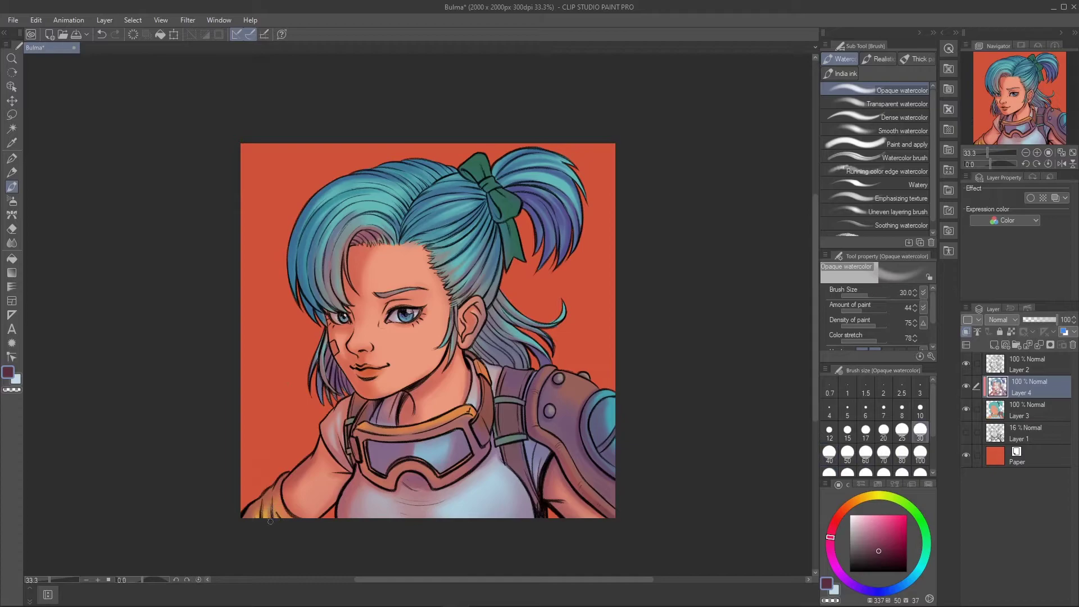
key("bracketright")
key("bracketright")
key("bracketright")
key("bracketright")
key("bracketright")
key("bracketright")
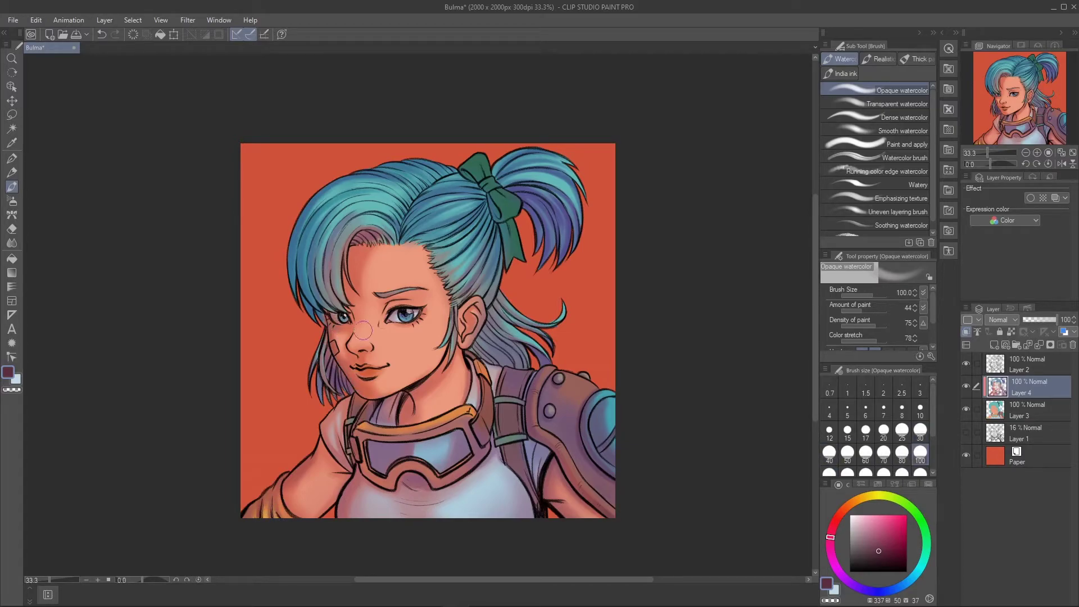
- Save the drawing and enlarge the brush to size 200
key("bracketleft")
key("bracketleft")
key("bracketleft")
key("bracketleft")
key("ctrl+s")
key("bracketright")
key("bracketright")
key("bracketright")
key("bracketright")
key("bracketright")
key("bracketright")
key("bracketright")
key("bracketright")
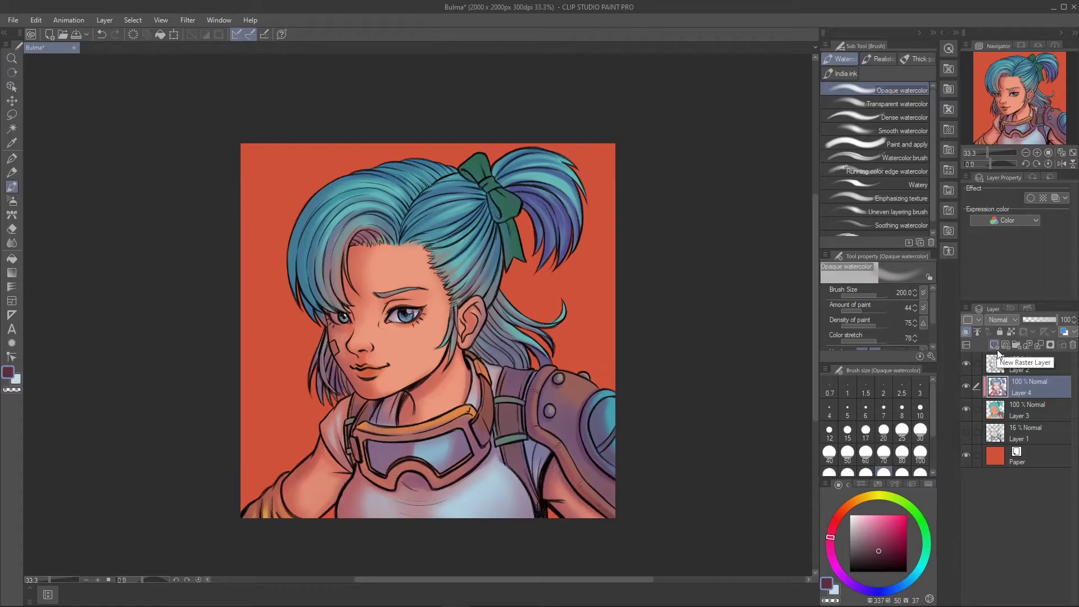
- Add a new raster layer clipped above Layer 4 and brush pale yellow highlights onto the forehead, cheek and neck
left_click(994, 345)
left_click(870, 515)
scroll(313, 361, "up", 1)
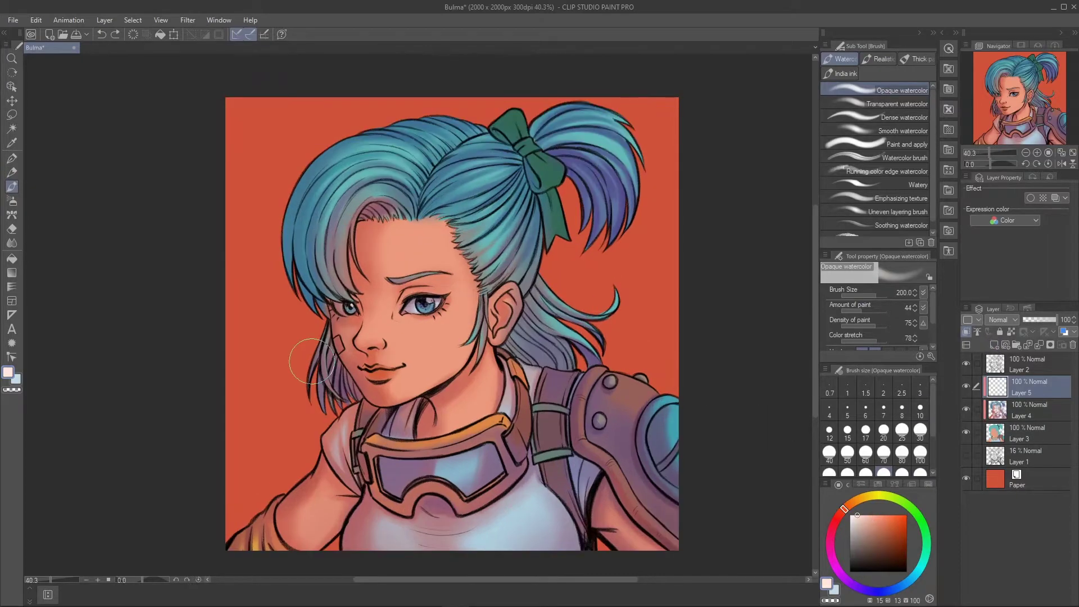
left_click(312, 361, "alt")
left_click(405, 253, "alt")
left_click_drag(422, 337, 441, 351)
left_click_drag(419, 242, 424, 255)
- Soften the skin highlights with the Soft eraser at size 300
key("bracketleft")
key("bracketleft")
left_click(865, 432)
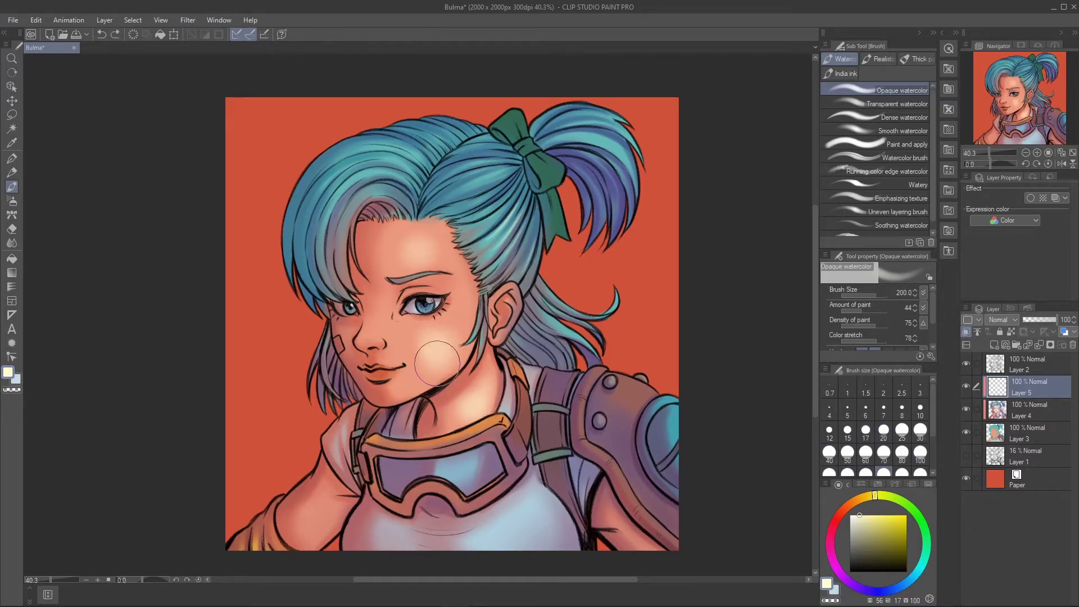
key("e")
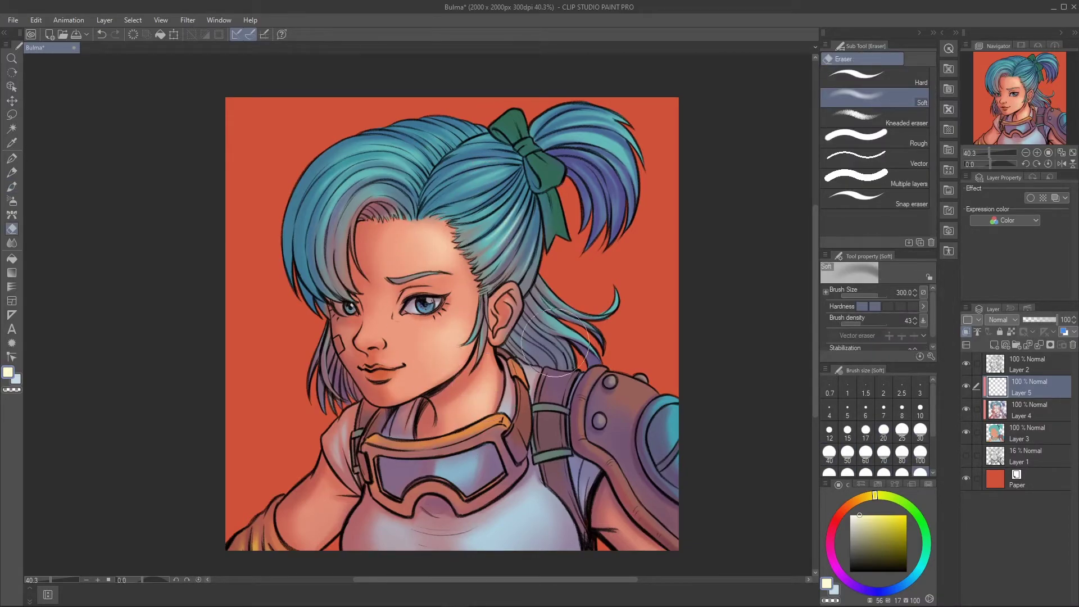
- Paint pale yellow reflections on the goggle lens and frame with the Opaque watercolor brush at size 30
key("b")
key("bracketright")
key("bracketright")
key("bracketright")
left_click_drag(471, 486, 477, 449)
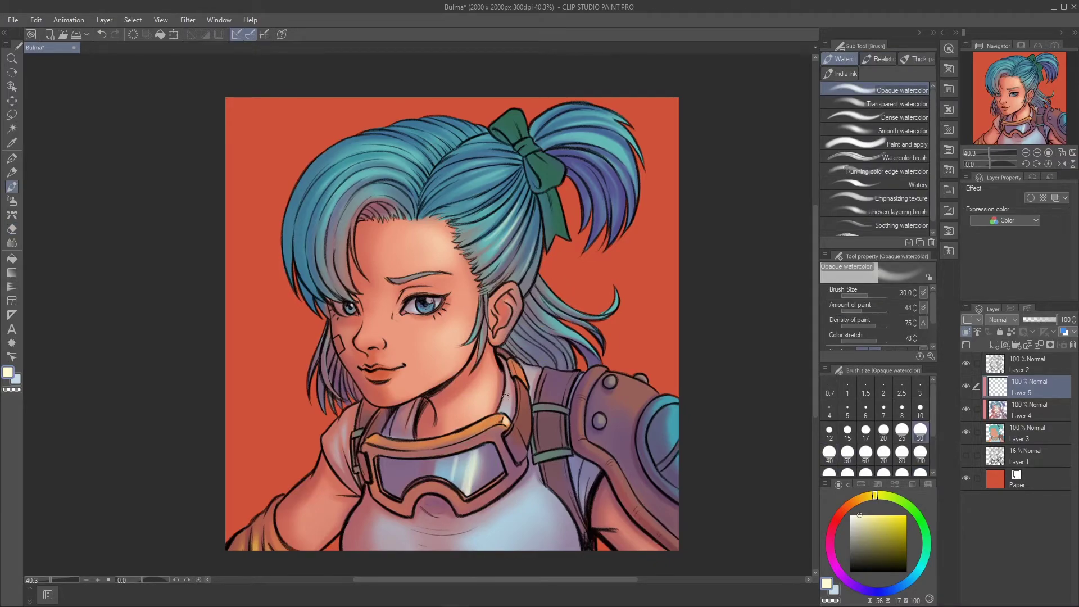
- Brighten the white top's chest with pale yellow at brush size 70 on Layer 5, blending with the eraser
key("alt+bracketleft")
key("e")
key("alt+bracketright")
key("b")
key("bracketright")
key("bracketright")
key("bracketright")
key("bracketright")
left_click_drag(501, 252, 546, 276)
left_click(1024, 406)
key("e")
key("alt+bracketright")
key("b")
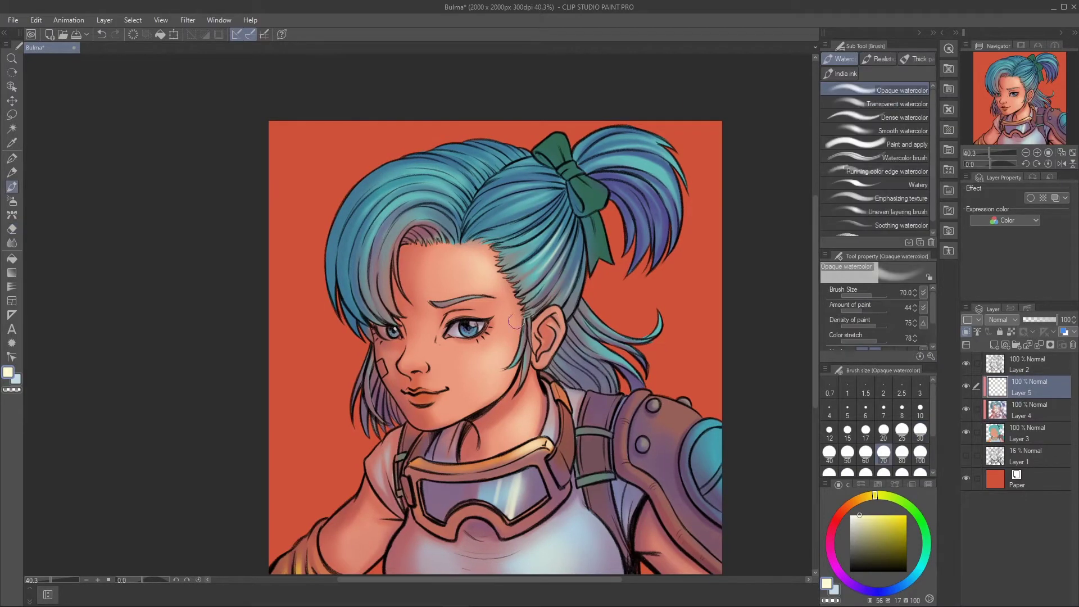
- Paint pale yellow highlights on the ponytail and the swept-back hair at brush size 40
key("bracketleft")
key("bracketleft")
key("bracketleft")
mouse_move(671, 196)
left_mouse_down()
mouse_move(649, 164)
mouse_move(673, 163)
left_mouse_up()
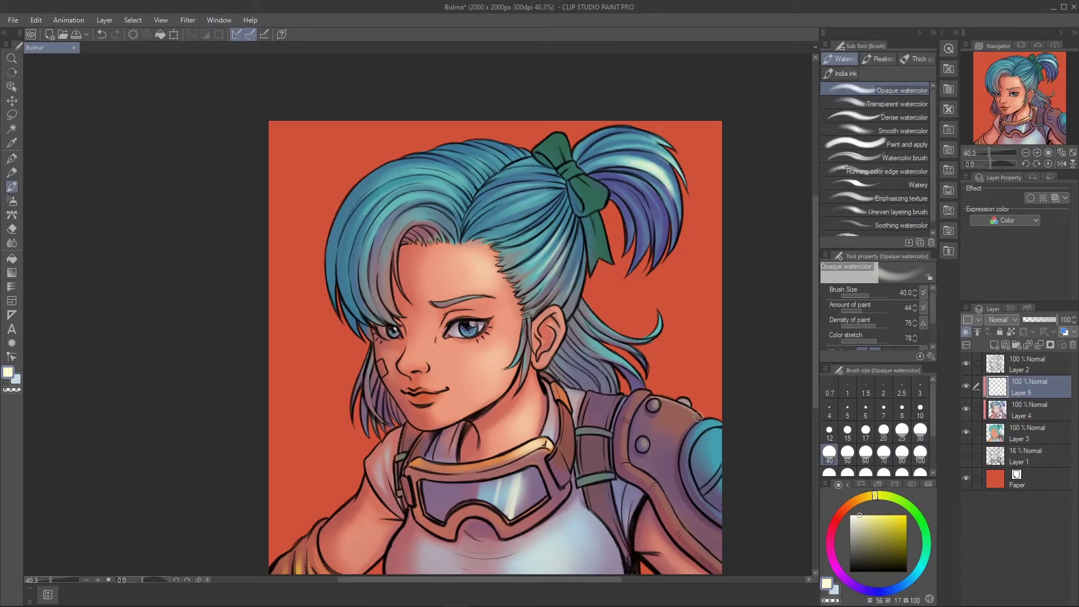
left_click_drag(559, 275, 495, 209)
- Pick a dark blue, touch up Layer 4 with the Soft eraser at size 100, and return to pale yellow on Layer 5
left_click(495, 209, "alt")
key("alt+bracketleft")
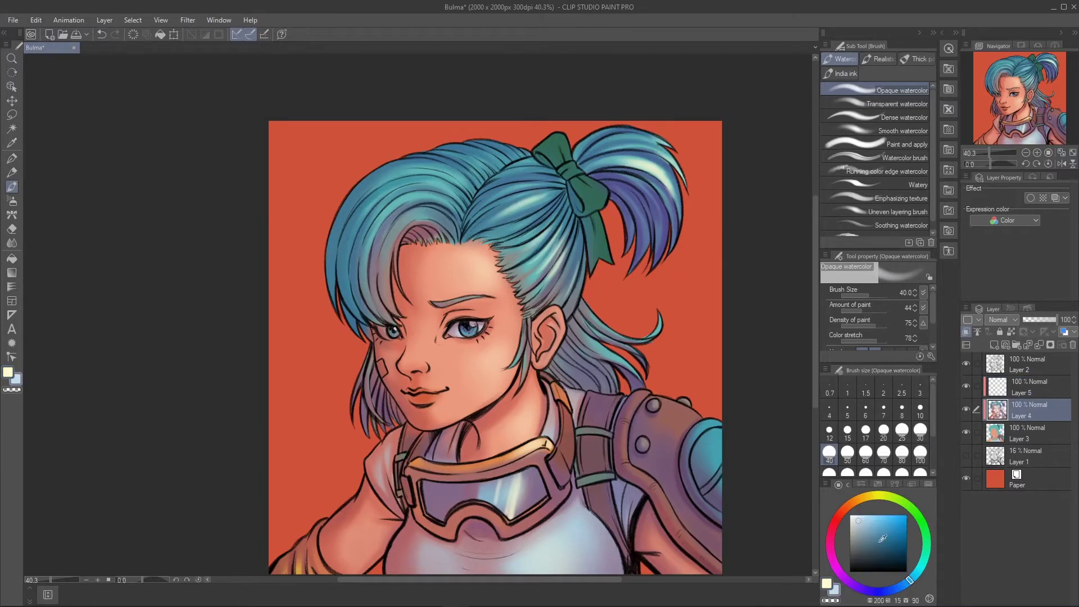
left_click(590, 184, "alt")
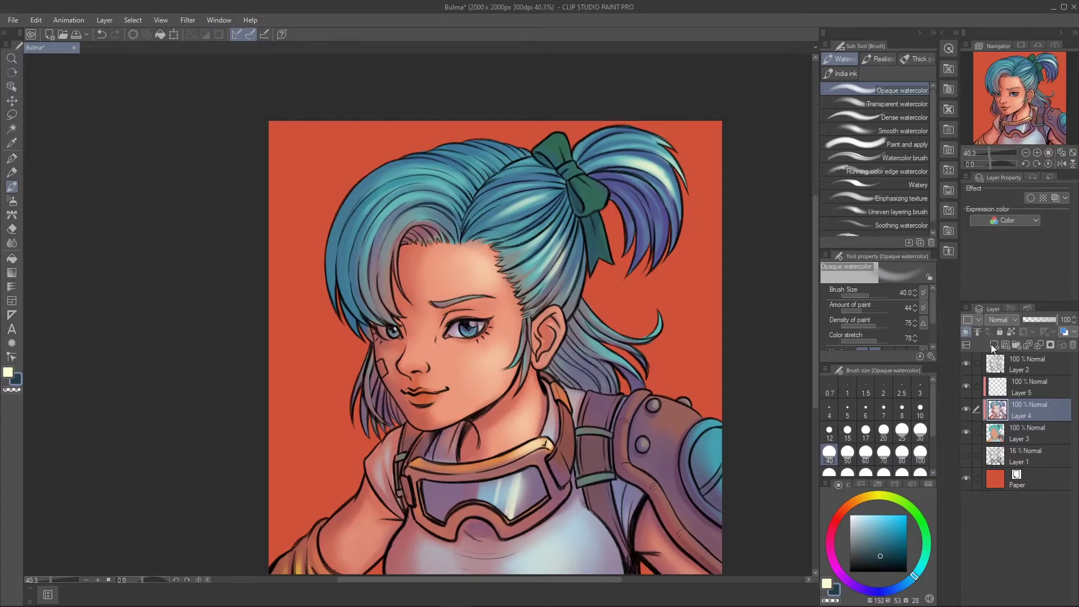
key("e")
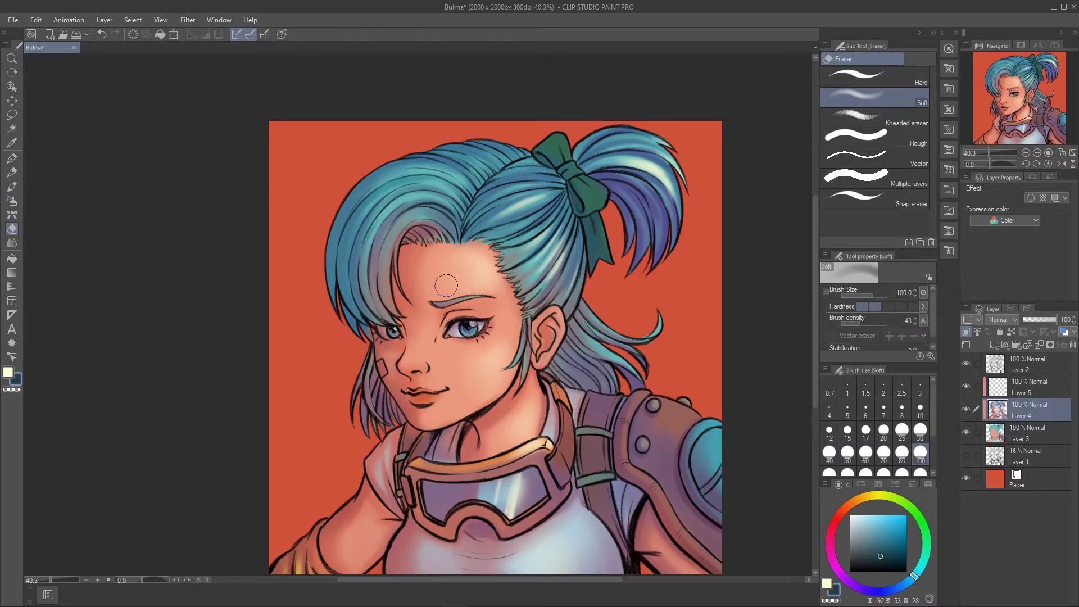
key("alt+bracketright")
key("b")
key("x")
key("ctrl+z")
- Set the brush's amount of paint to 68 and density to 27, and paint fine hair highlights at sizes 40 and 15
key("bracketleft")
key("bracketleft")
key("bracketleft")
key("bracketleft")
left_click(865, 325)
scroll(899, 319, "down", 1)
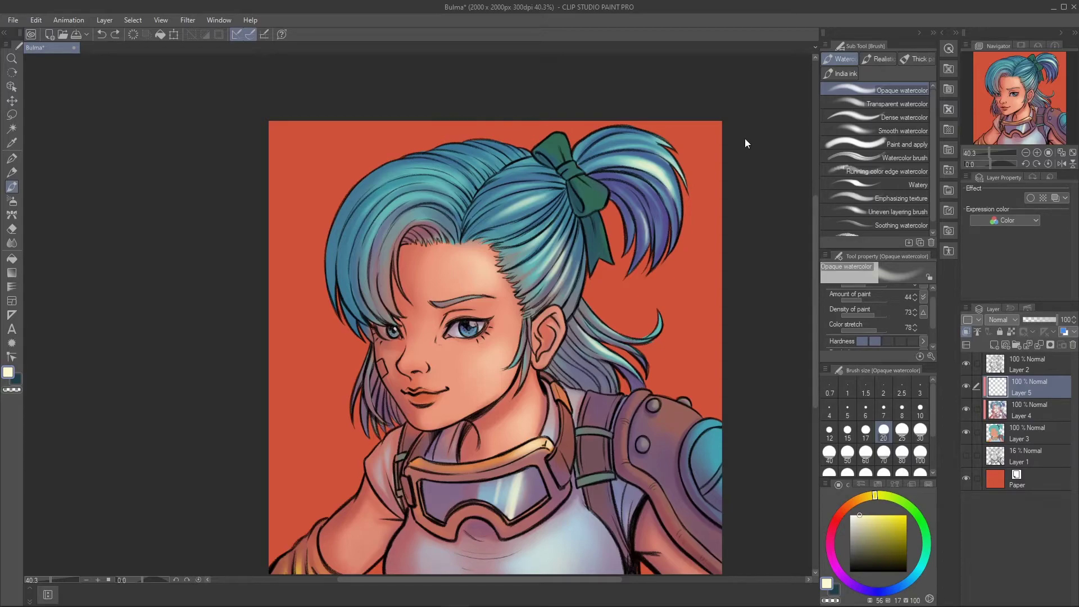
left_click_drag(933, 300, 933, 306)
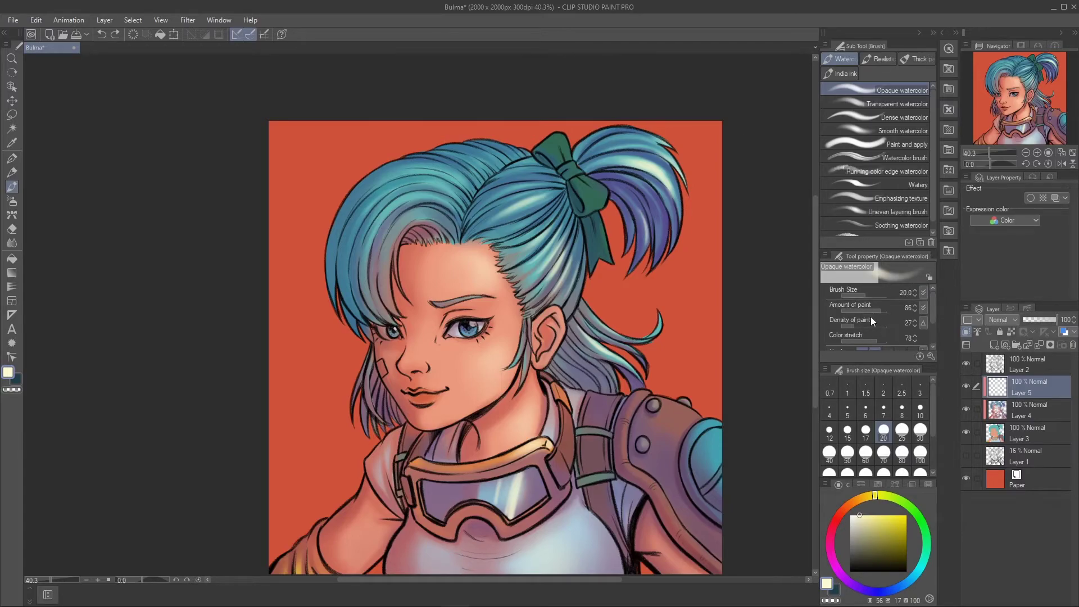
key("bracketleft")
key("bracketleft")
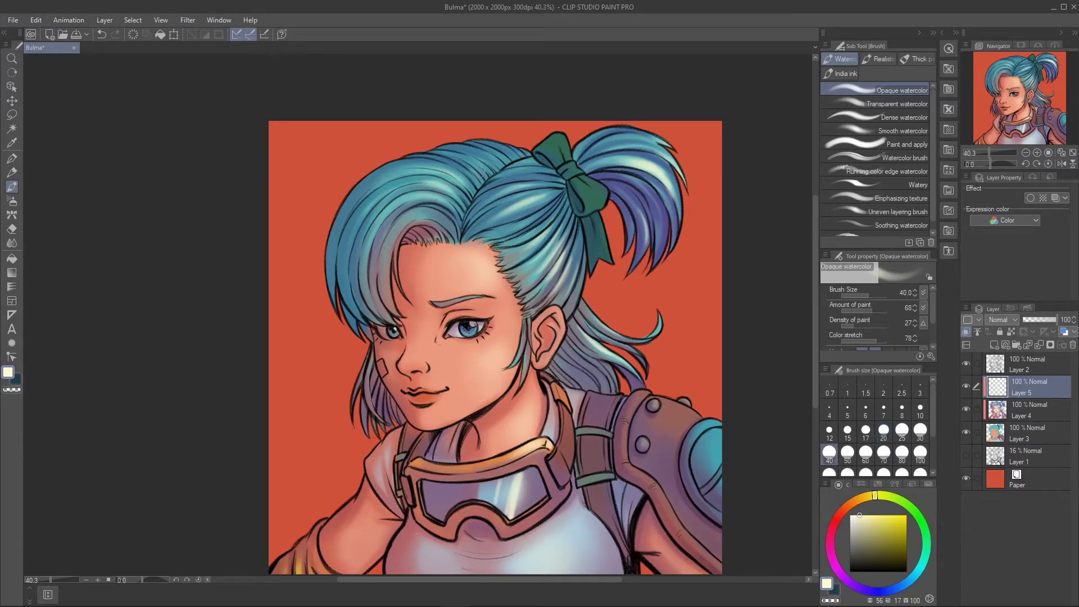
scroll(551, 325, "down", 3)
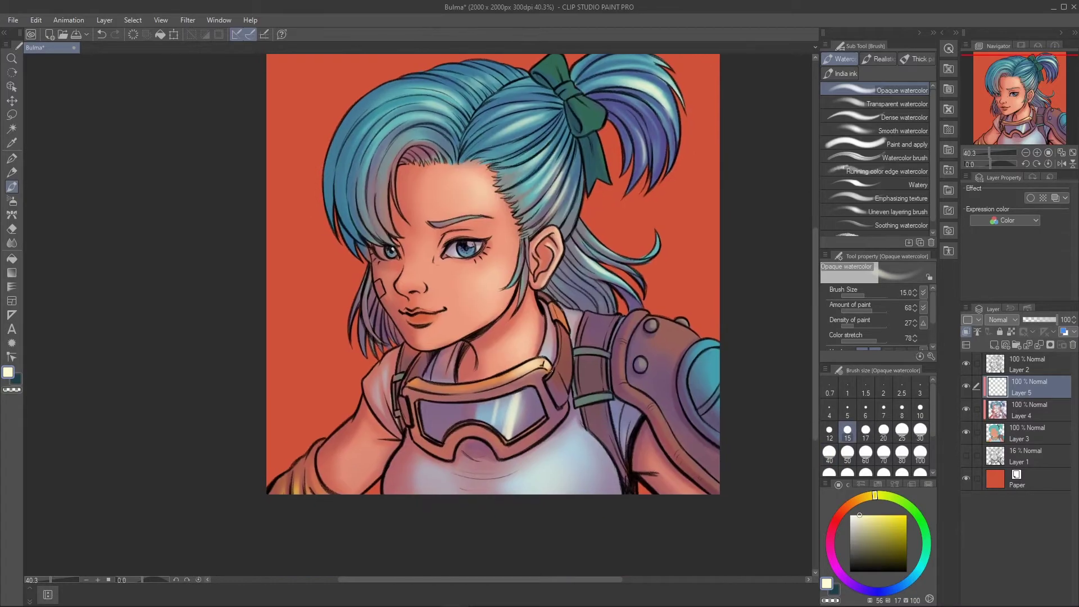
- Pick a light orange and warm up the goggles' strap and frame at brush size 50
key("bracketright")
key("bracketright")
key("bracketright")
key("bracketright")
key("bracketright")
key("bracketright")
left_click(562, 364, "alt")
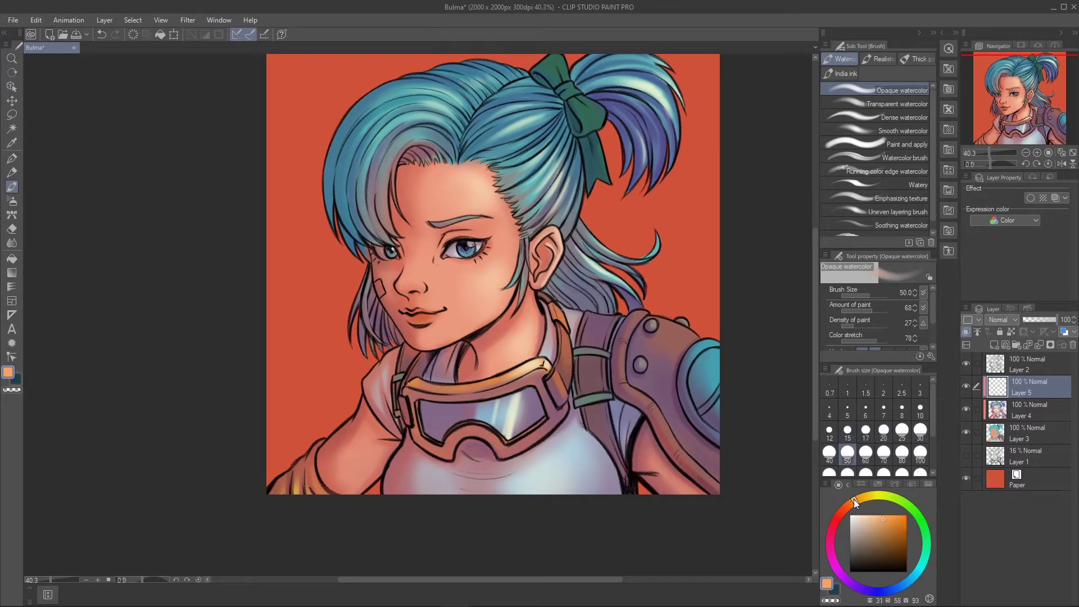
left_click_drag(562, 364, 543, 367)
key("bracketleft")
- Switch to a golden yellow and brush a warm glow over the top of the shoulder pad at size 120
left_click(642, 316, "alt")
left_click(863, 497)
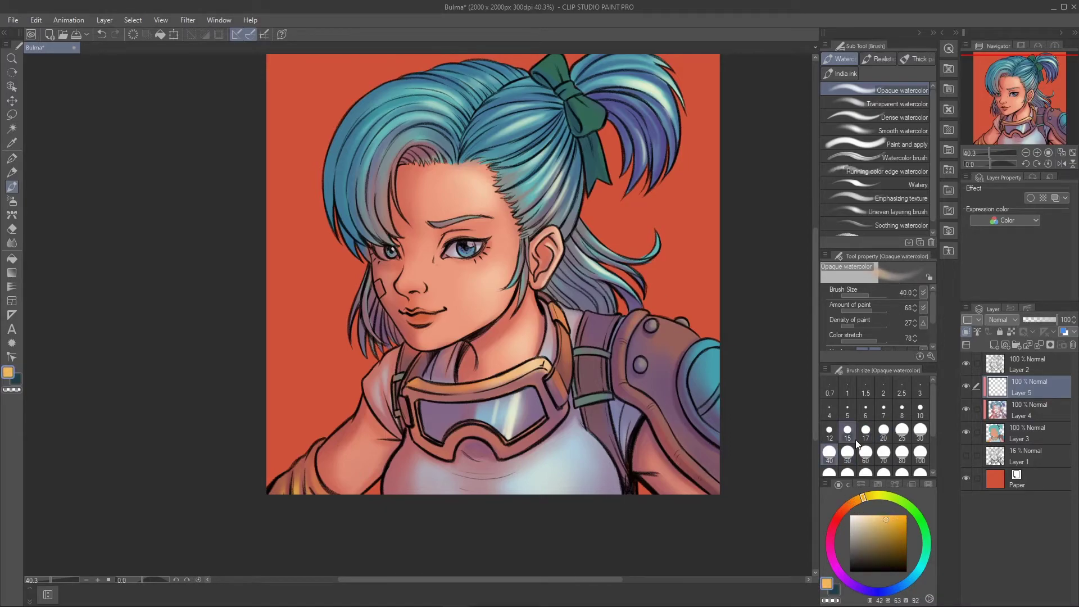
key("bracketright")
key("bracketright")
key("bracketright")
key("bracketright")
key("bracketright")
key("bracketright")
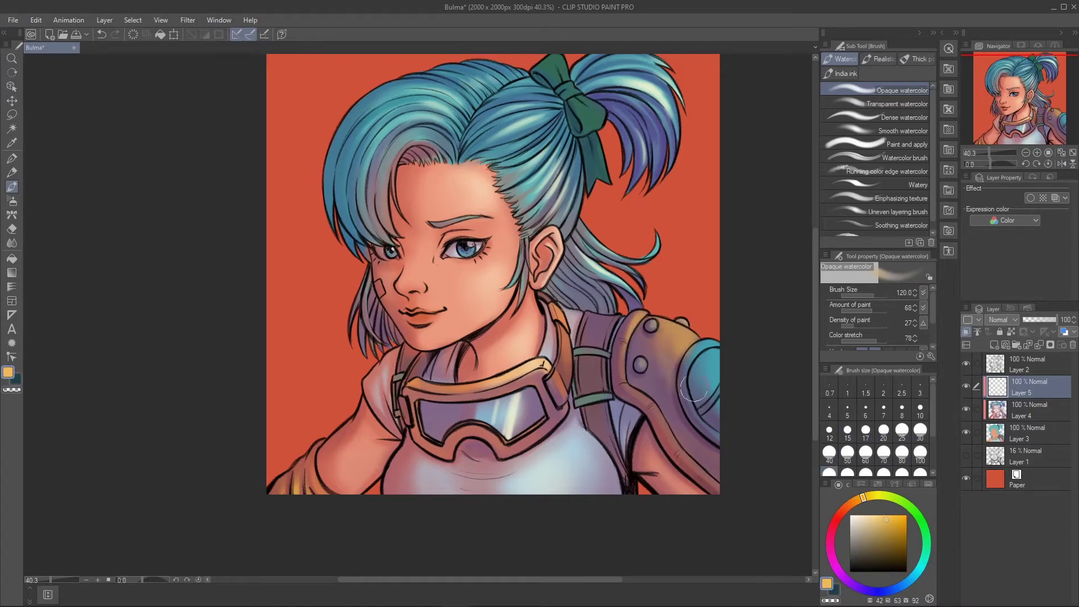
- Pick a light yellow, reduce the amount of paint to 36, and lighten the shoulder pad's round disc and rim
key("bracketleft")
key("bracketleft")
left_click(719, 366, "alt")
left_click(858, 310)
key("bracketright")
key("bracketright")
key("bracketright")
key("bracketleft")
left_click(866, 430)
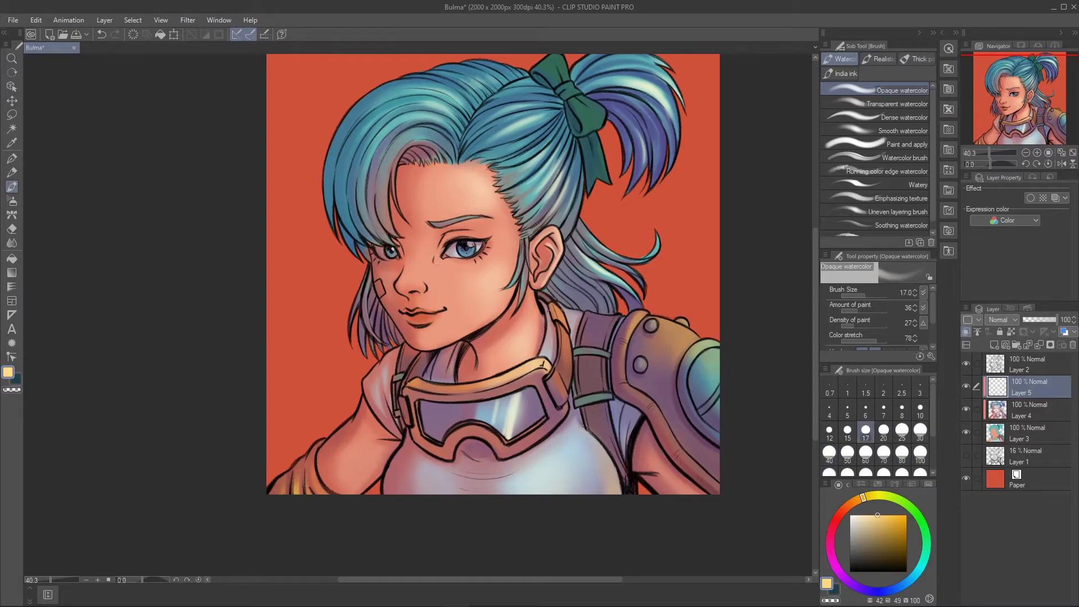
- Enlarge the brush to size 100 and glaze light yellow over the ponytail
key("bracketright")
key("bracketright")
key("bracketright")
key("bracketright")
key("bracketright")
key("bracketright")
key("bracketright")
key("bracketright")
key("bracketright")
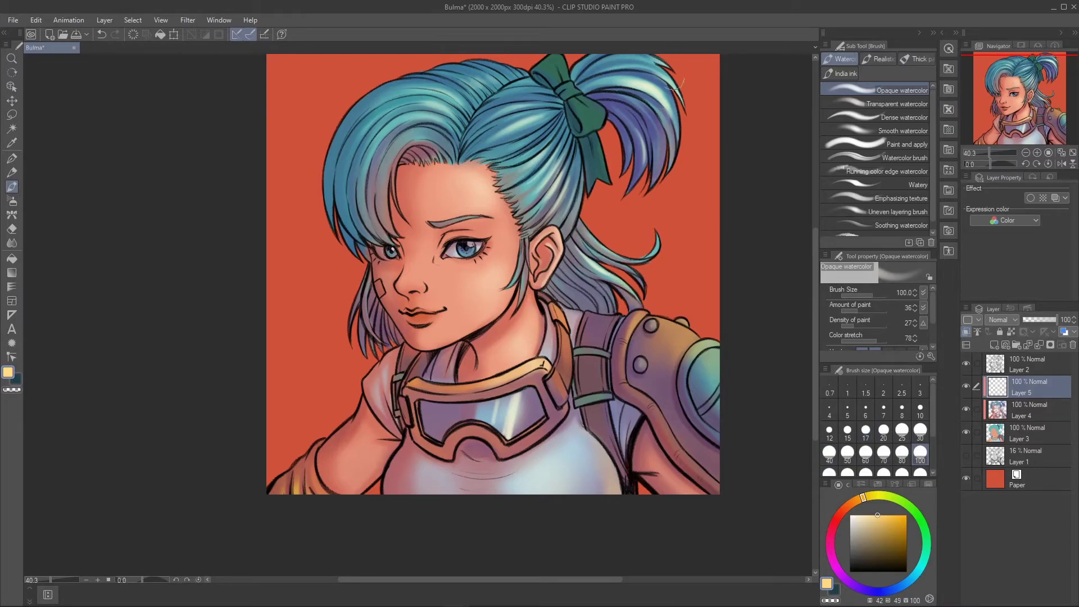
- Add small light yellow touches to the eye, strap buckles and rivets with the brush reduced to size 20
scroll(674, 169, "up", 2)
scroll(691, 186, "down", 1)
key("bracketleft")
key("bracketleft")
key("bracketleft")
key("bracketleft")
key("bracketleft")
key("bracketleft")
key("bracketleft")
key("bracketleft")
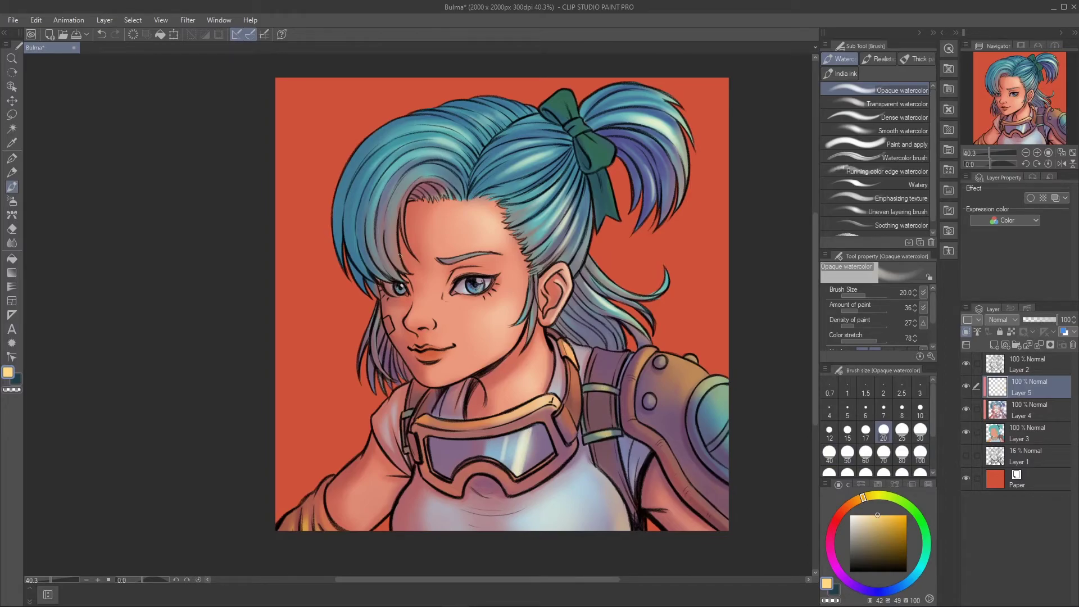
- Switch to a near-white cream and highlight the lips and nose at brush size 30
key("bracketright")
key("bracketright")
left_click(430, 322, "alt")
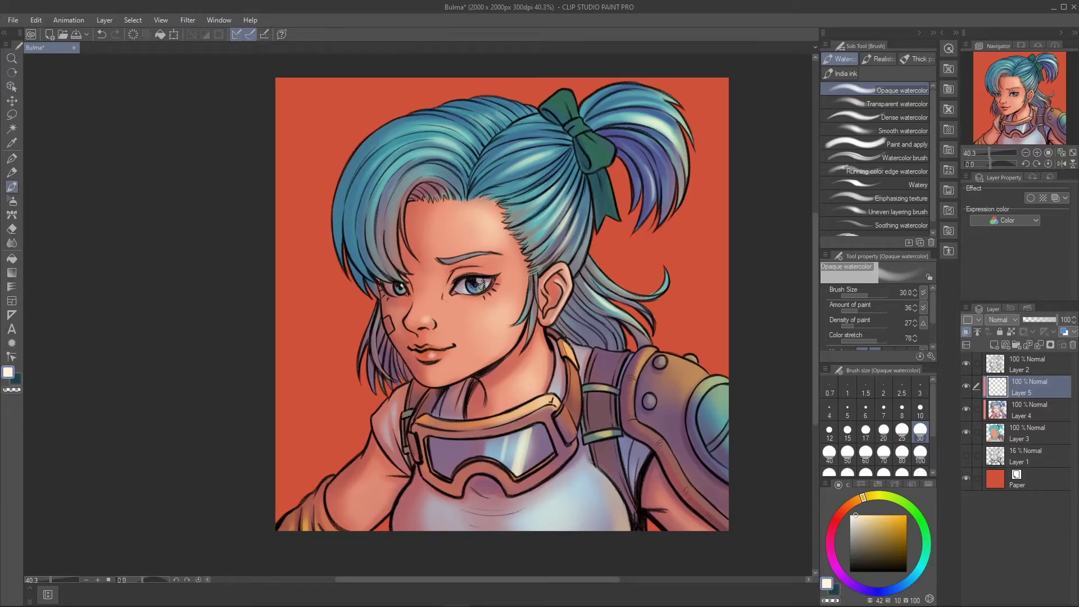
- Darken the shaded side of the goggle lens with a very dark blue on Layer 4
left_click(1023, 410)
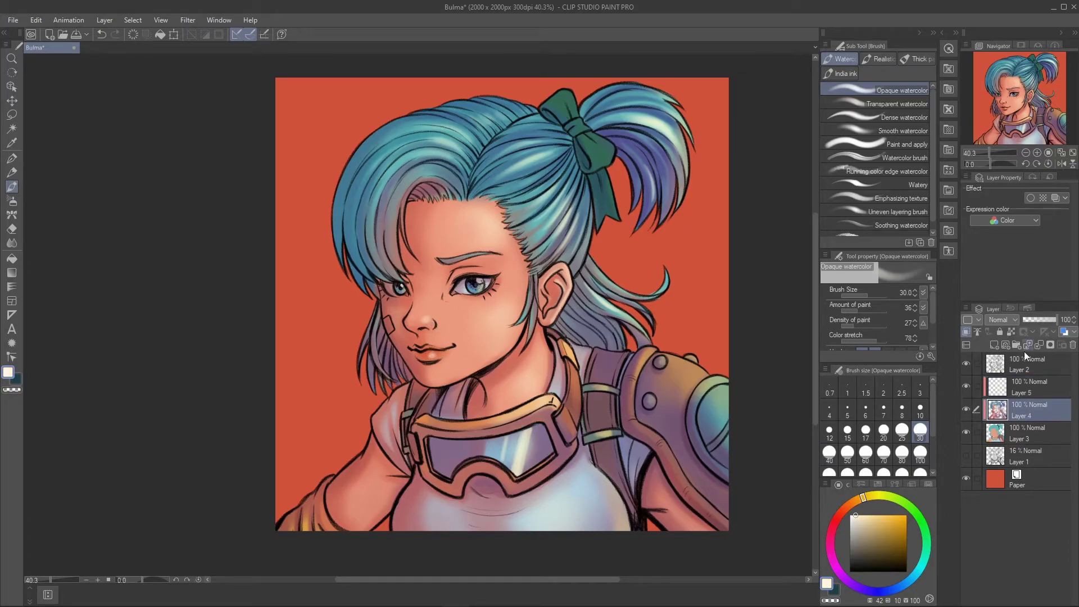
left_click(440, 456, "alt")
left_click_drag(446, 474, 453, 456)
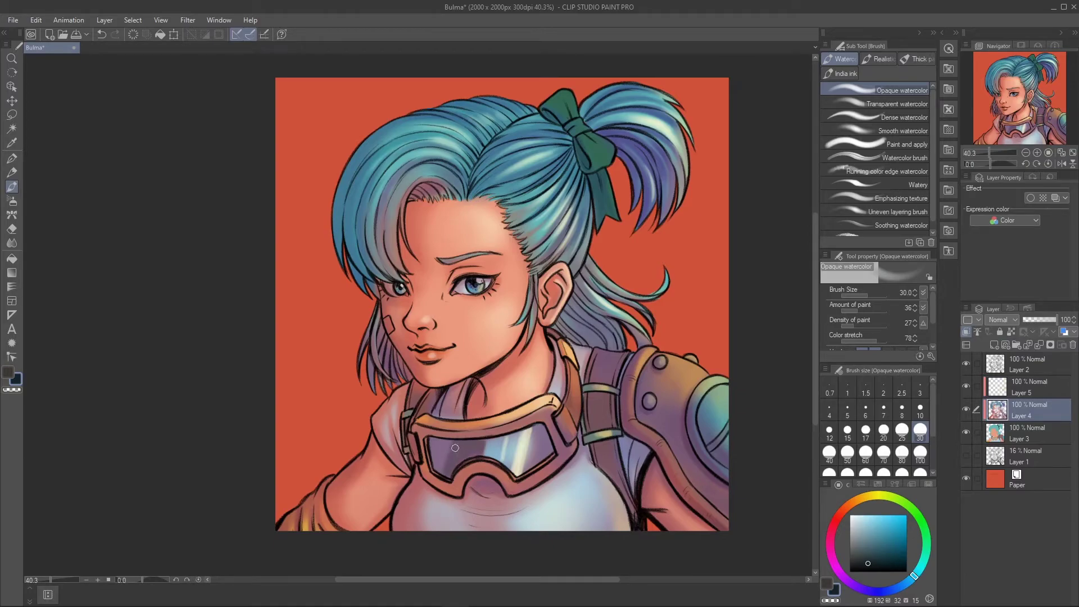
key("bracketright")
key("bracketright")
key("bracketright")
key("bracketright")
- Paint a bright cyan rim light along the front edge of the hair and face on Layer 5 at brush size 12
key("alt+bracketright")
left_click(459, 314, "alt")
left_click(830, 430)
left_click_drag(336, 202, 341, 253)
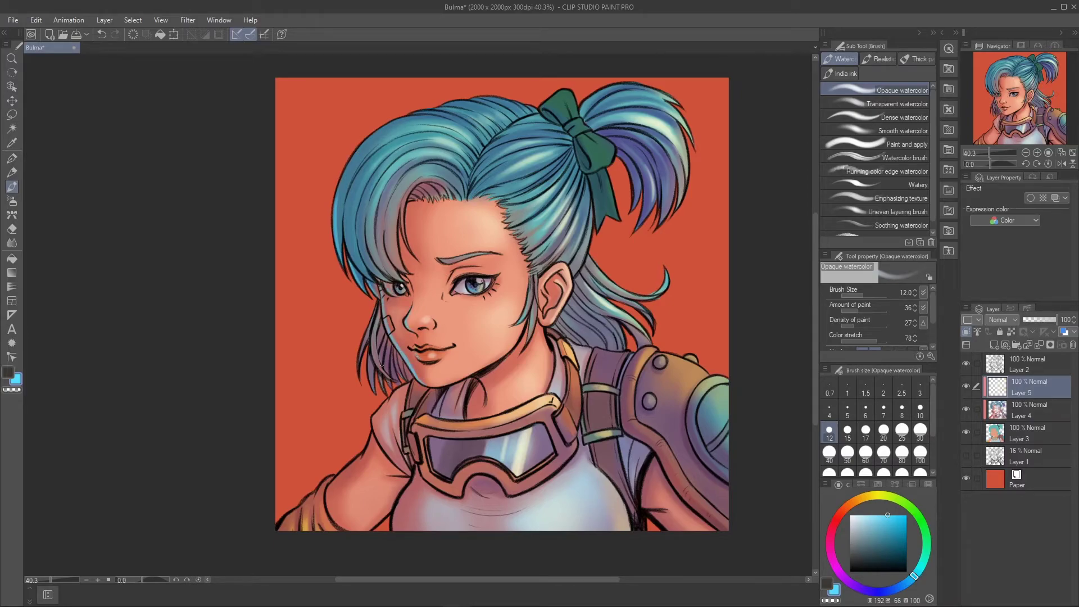
mouse_move(345, 241)
left_mouse_down()
mouse_move(370, 157)
mouse_move(340, 193)
mouse_move(378, 135)
left_mouse_up()
- Strengthen the cyan rim light on the hair and extend it along the goggle buckle and arm at brush size 17
key("bracketright")
key("bracketright")
key("bracketright")
key("bracketright")
key("bracketright")
key("bracketleft")
key("bracketleft")
key("bracketleft")
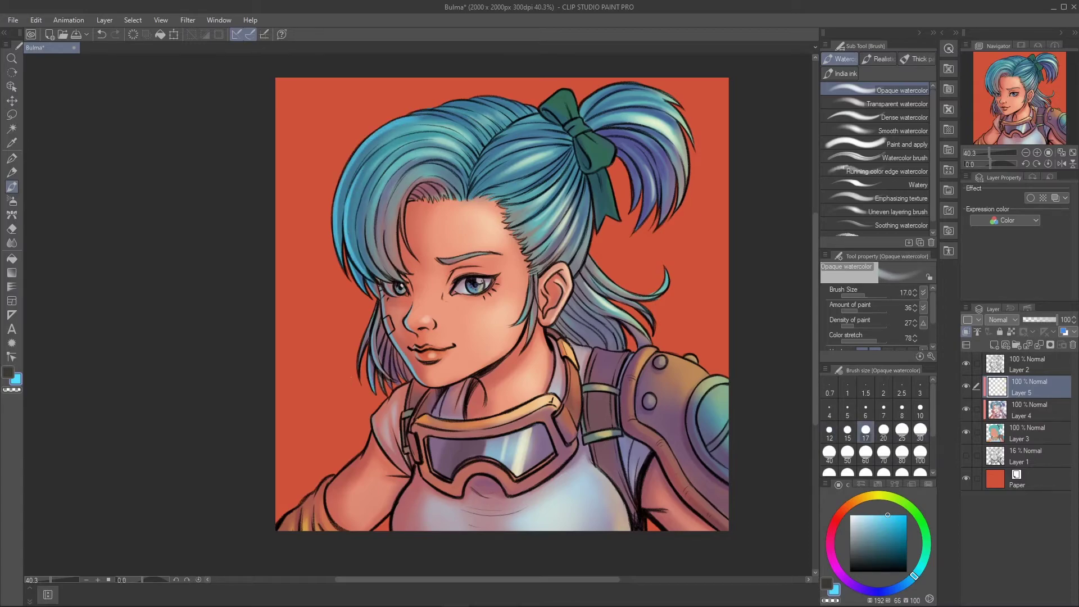
left_click_drag(427, 392, 448, 339)
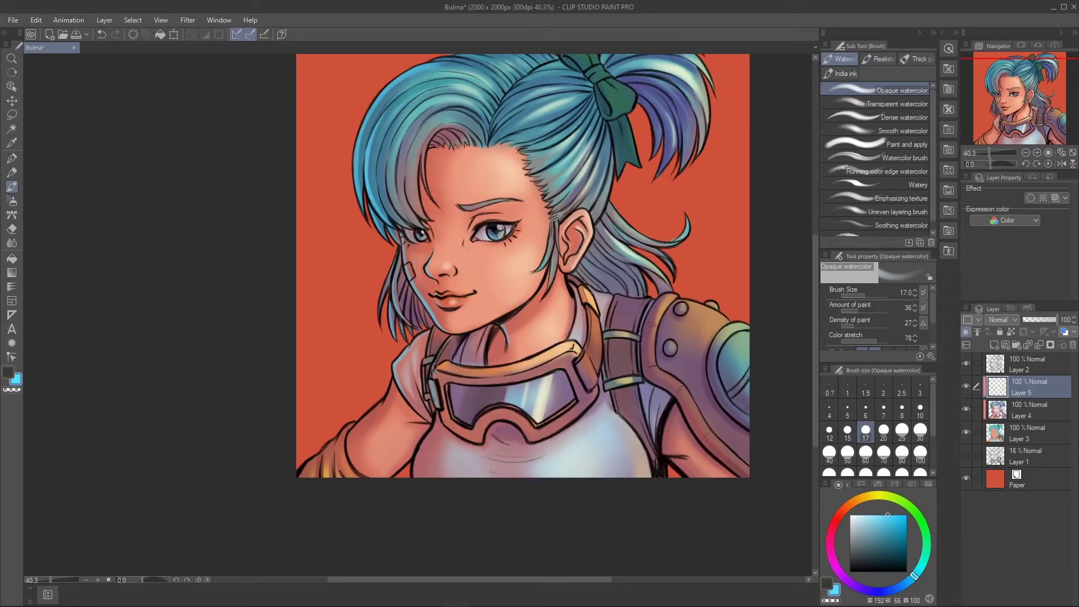
left_click_drag(334, 441, 430, 427)
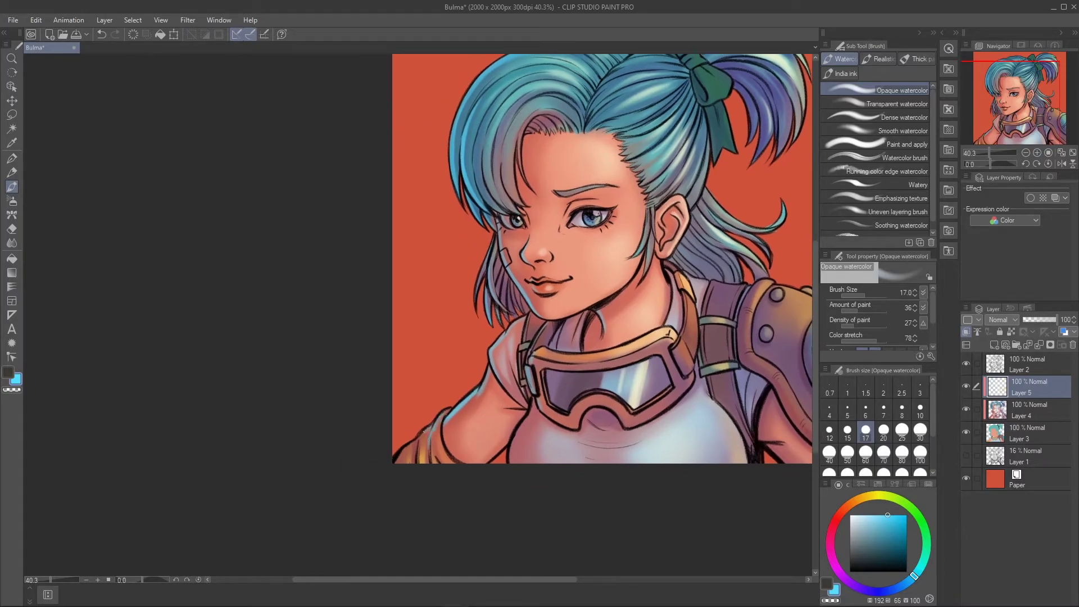
- Continue the cyan rim light over the glove and the top of the hair at brush size 20, and save the drawing
key("bracketright")
left_click_drag(450, 393, 417, 464)
left_click_drag(486, 494, 485, 537)
left_click_drag(500, 118, 570, 111)
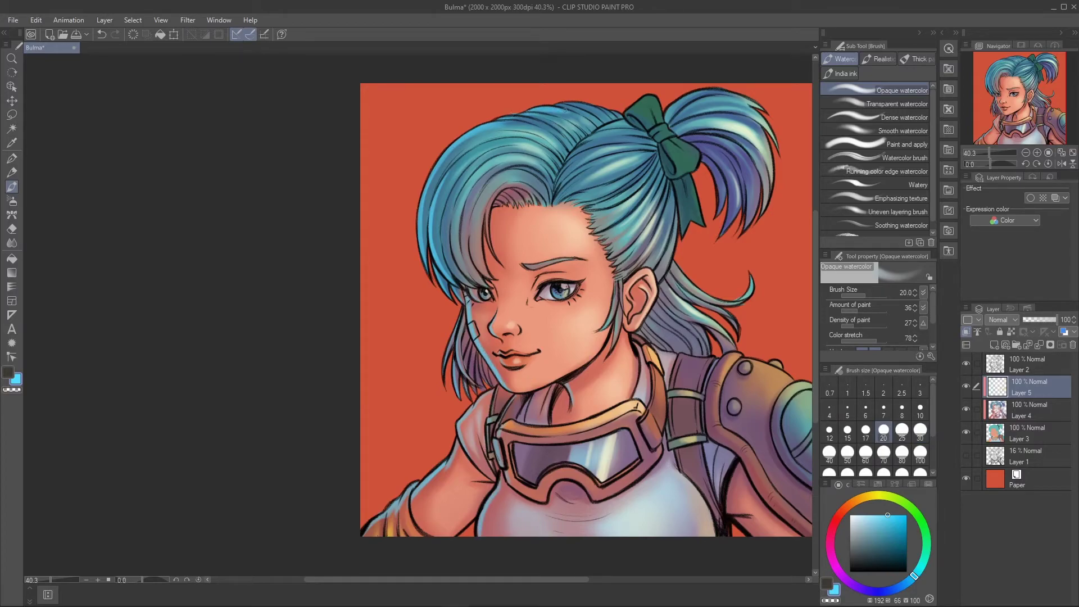
left_click_drag(646, 96, 722, 105)
key("ctrl+s")
- Pick a light yellow and paint a rim light along the shoulder pad's upper edge
scroll(723, 337, "right", 2)
left_click_drag(879, 495, 865, 497)
left_click_drag(705, 353, 742, 366)
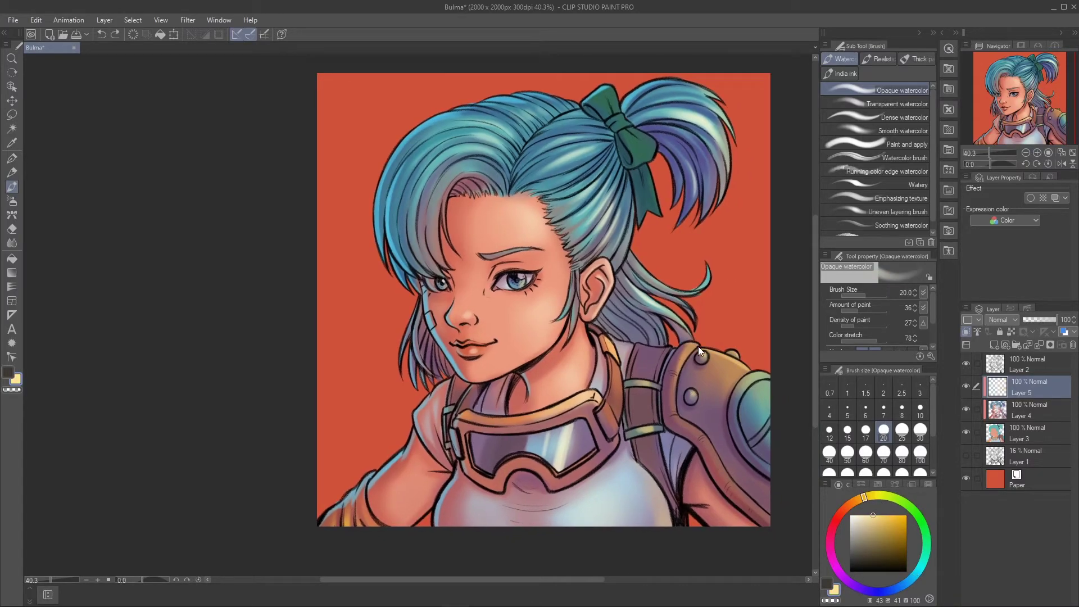
- Switch to a near-white cream, add a rim light along the ponytail's outer edge, and choose the Soft eraser
left_click_drag(874, 514, 854, 516)
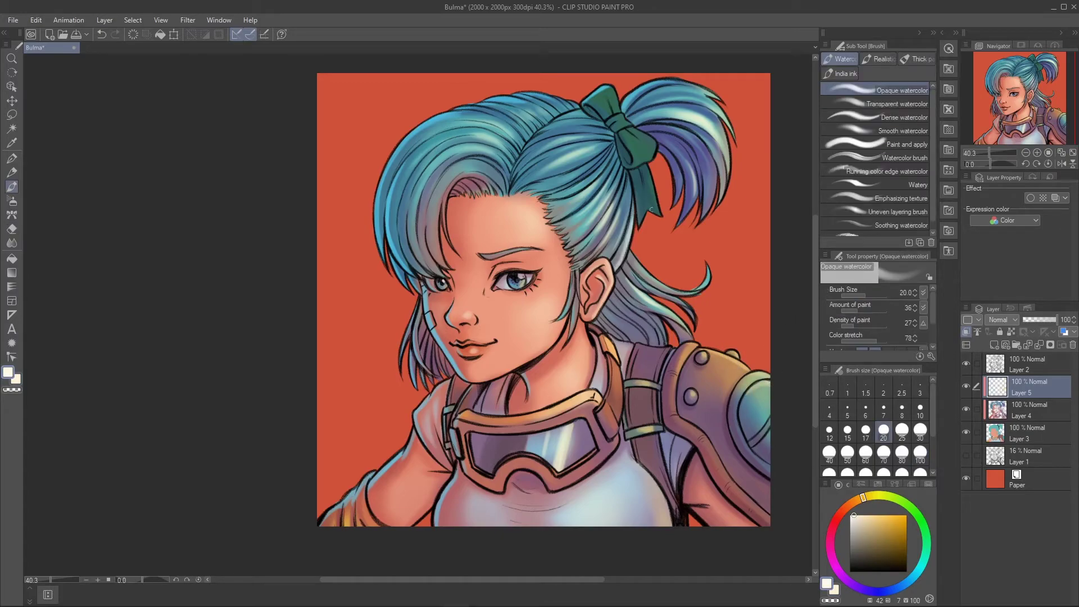
left_click_drag(678, 223, 709, 168)
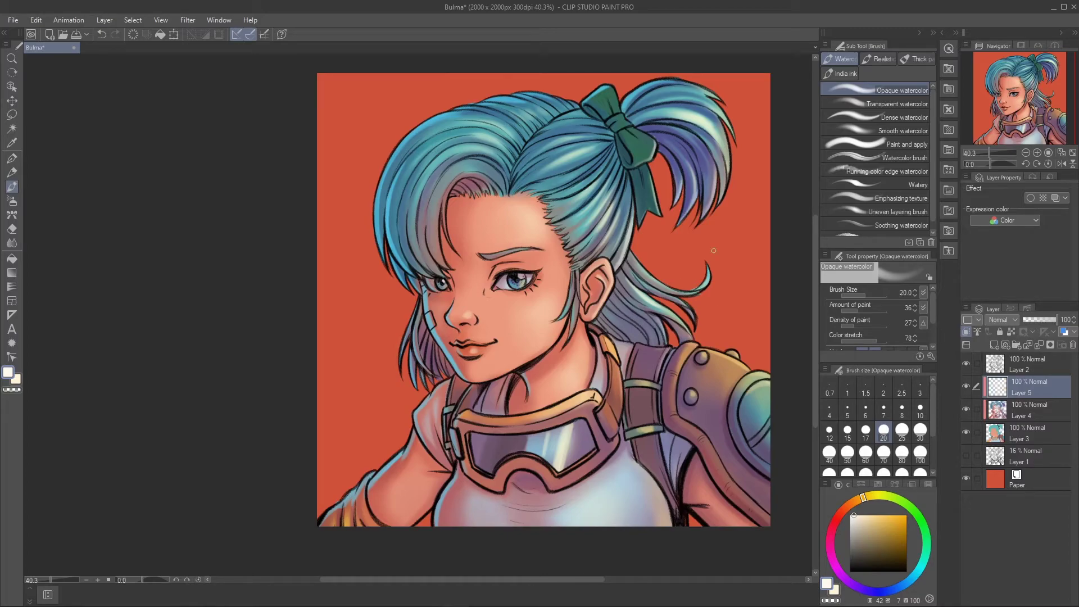
key("e")
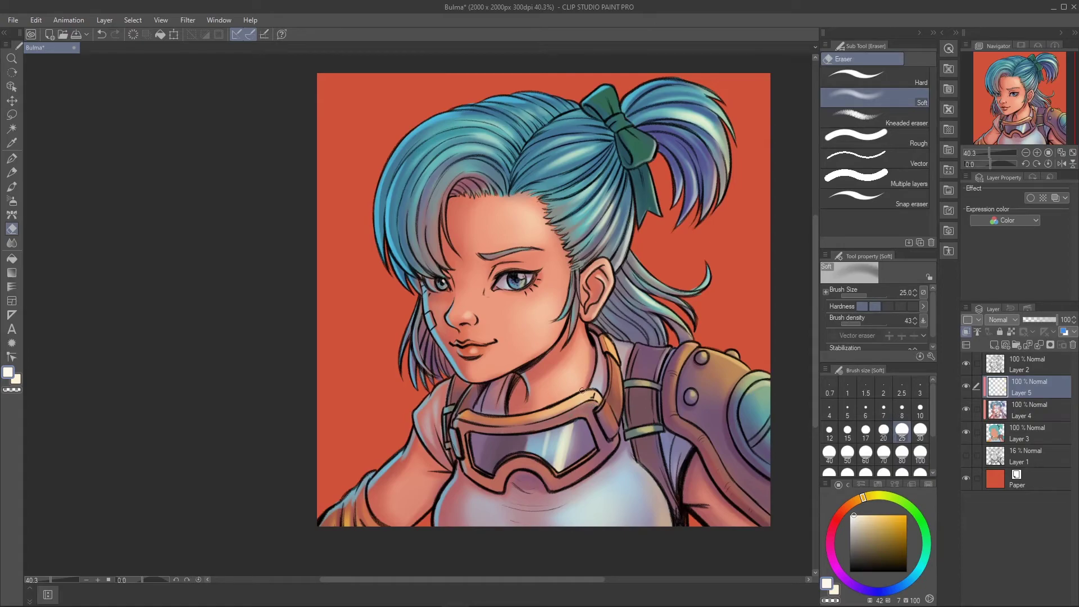
- Create a raster layer above the line art and add near-white eye catchlights with the G-pen at sizes 20 and 12
key("ctrl+shift+n")
key("p")
scroll(512, 290, "up", 2)
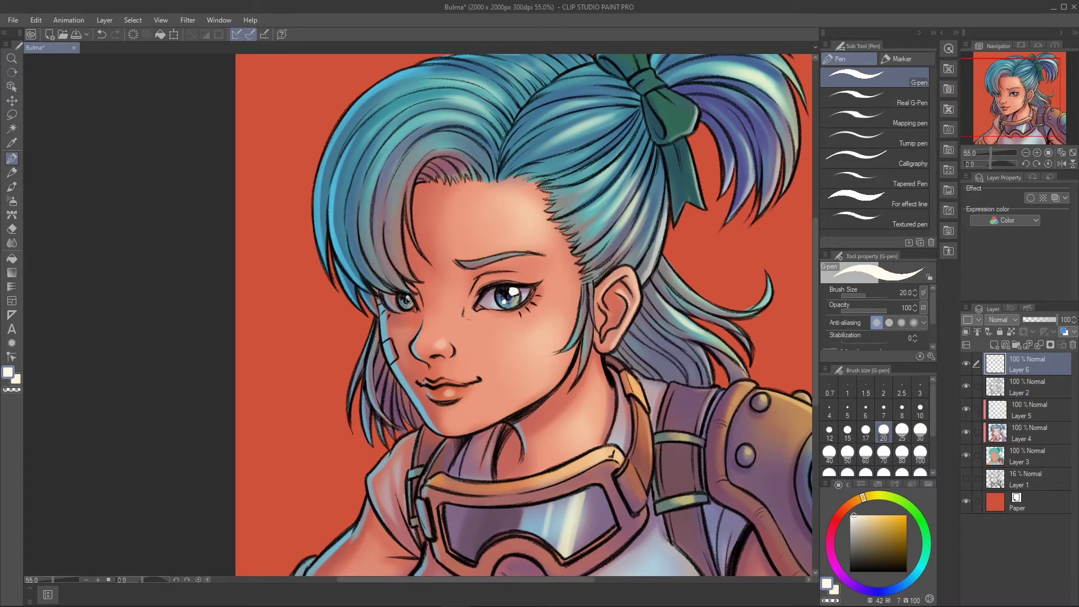
key("bracketleft")
key("bracketleft")
key("bracketleft")
scroll(474, 346, "down", 2)
key("ctrl+z")
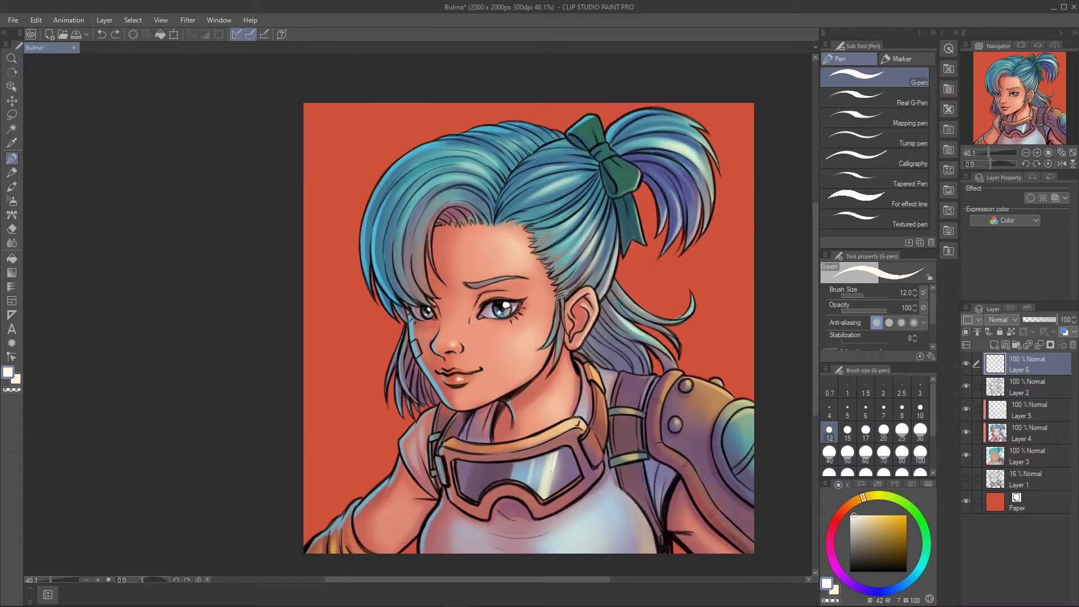
- Add near-white highlights to the nose tip and lower lip with the Real pencil at size 15, softening with the Soft eraser at size 25
key("p")
scroll(458, 379, "up", 2)
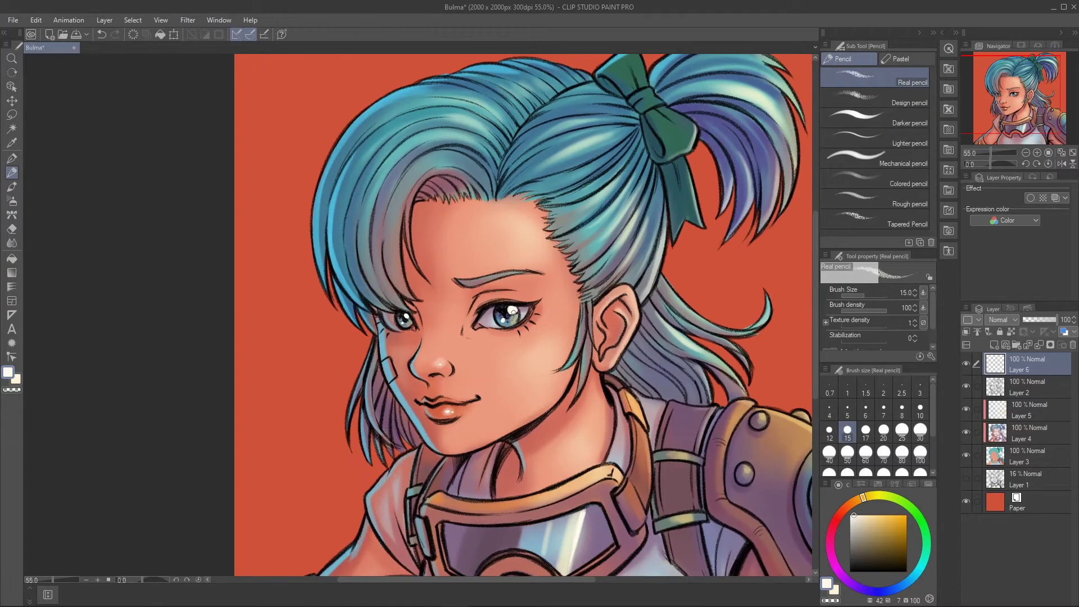
key("e")
left_click_drag(506, 337, 497, 247)
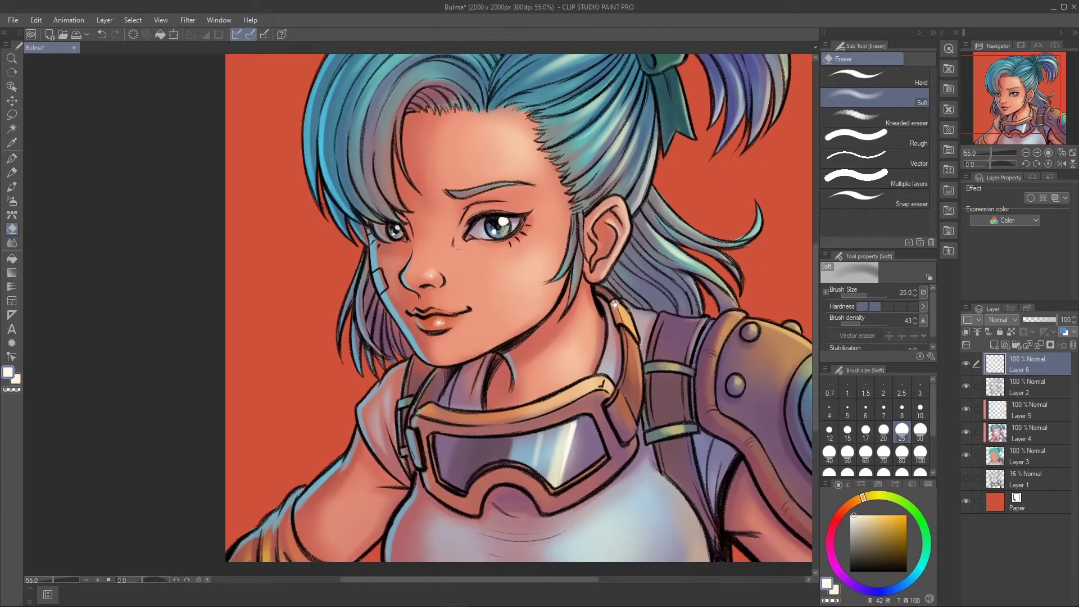
- Continue the small near-white highlights across the portrait with the Real pencil at sizes 10 and 15
key("p")
scroll(607, 382, "down", 1)
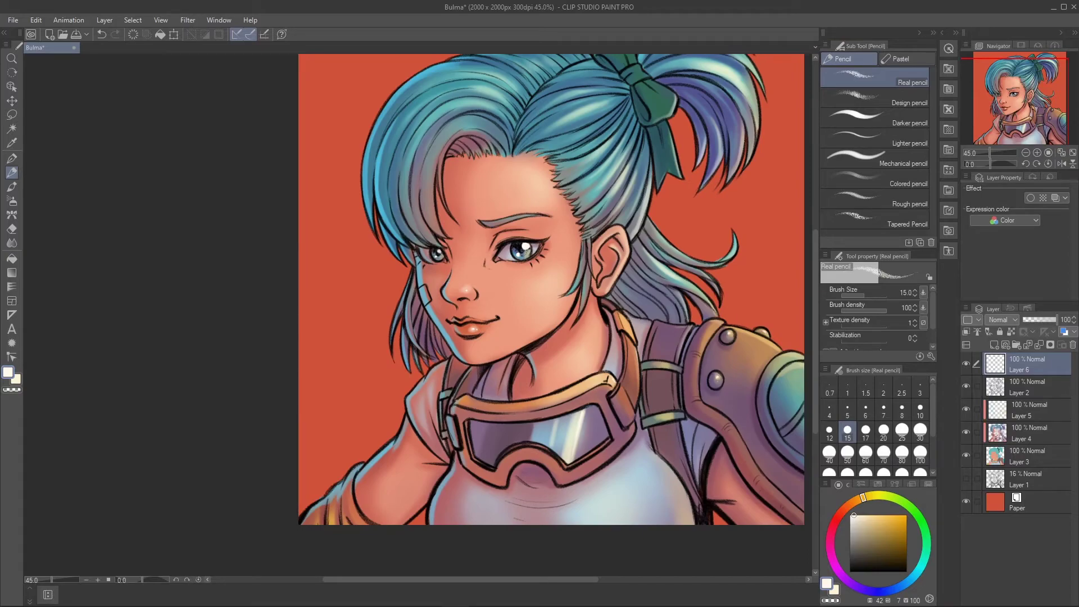
left_click_drag(621, 159, 599, 177)
key("bracketleft")
key("bracketleft")
key("bracketleft")
key("bracketleft")
key("bracketright")
key("bracketright")
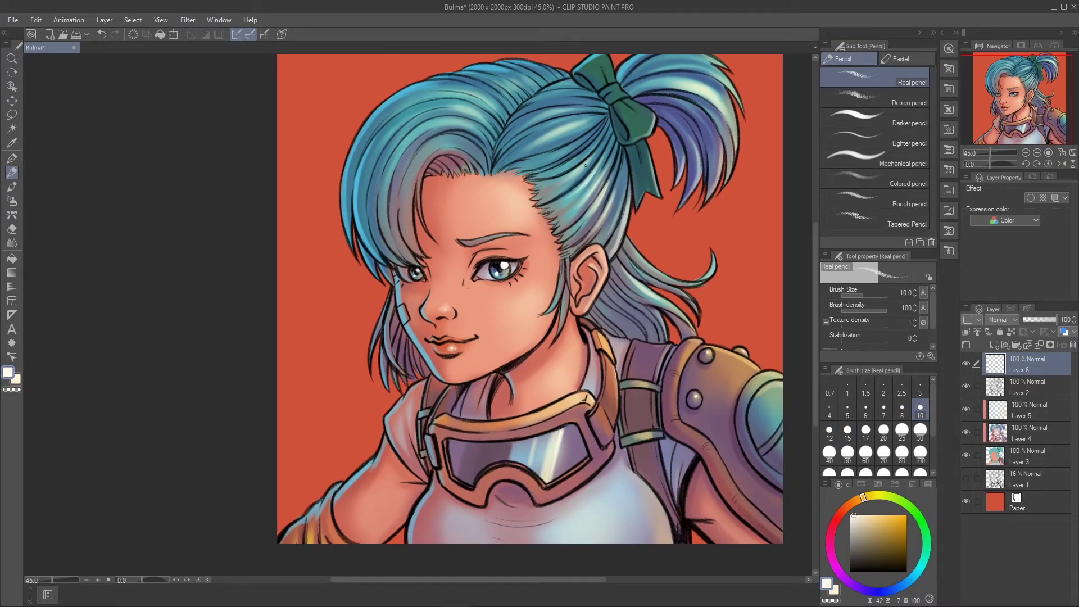
left_click_drag(528, 298, 525, 344)
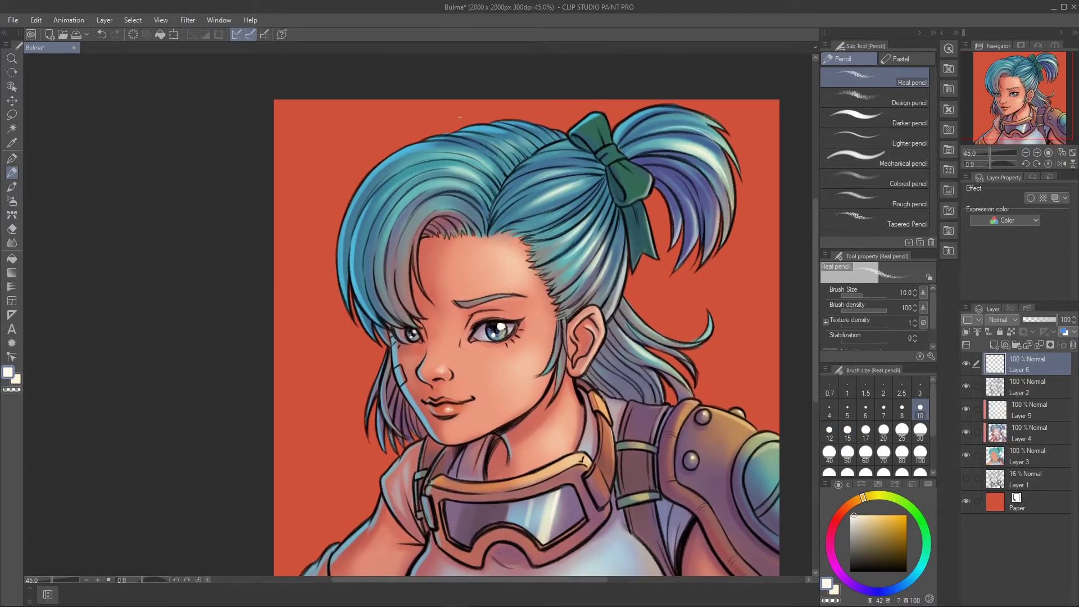
key("bracketright")
key("bracketright")
key("ctrl+minus")
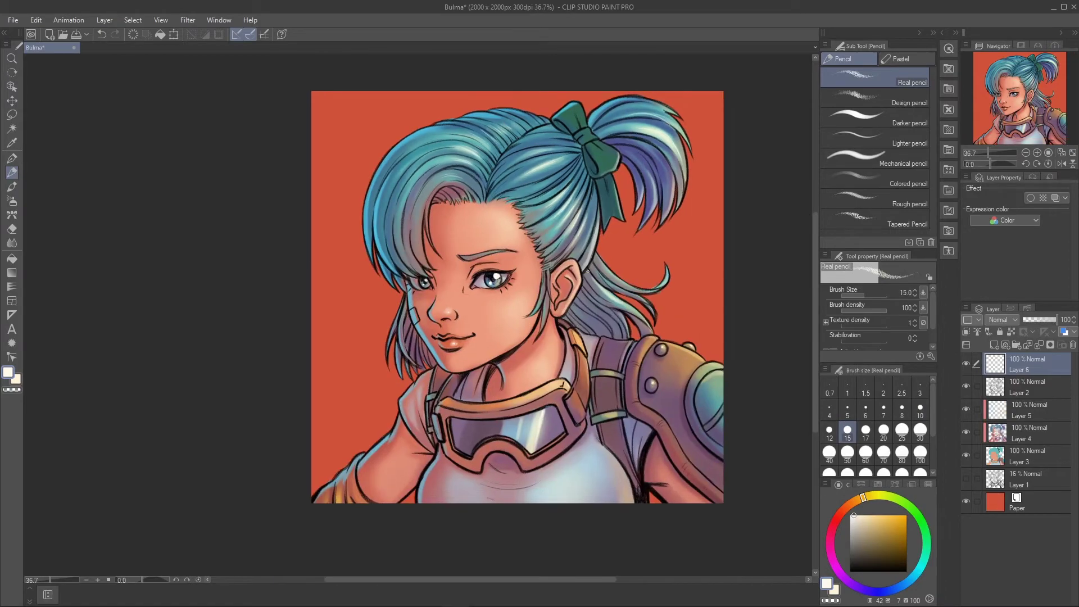
- Create a layer clipped to the line art and tint the lines with sampled teal, red and light blue using Opaque watercolor at size 200
key("ctrl+shift+n")
key("b")
left_click(425, 147, "alt")
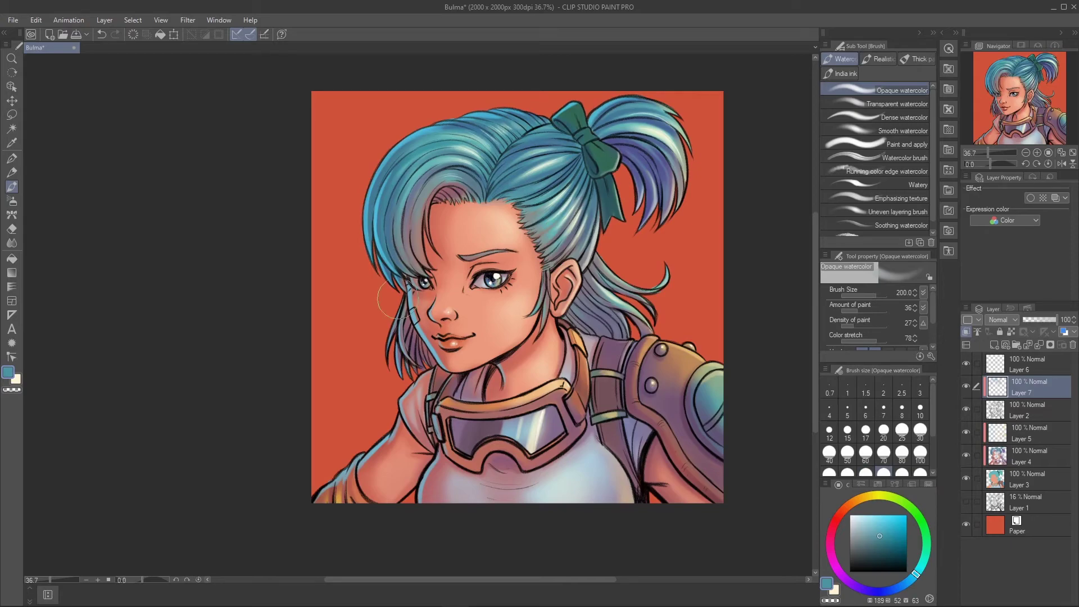
left_click(512, 363, "alt")
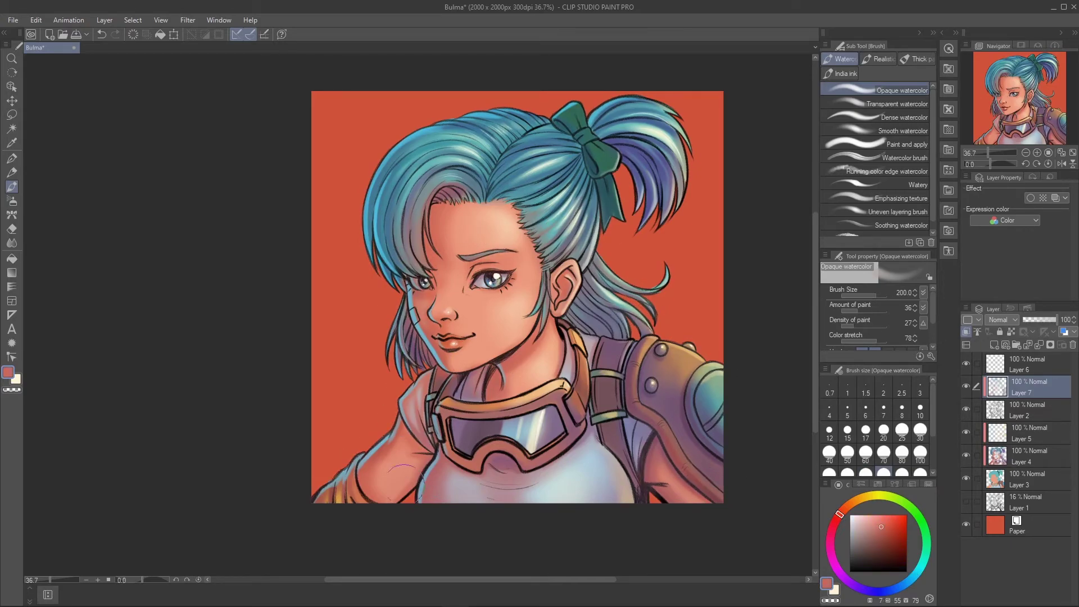
left_click(604, 276, "alt")
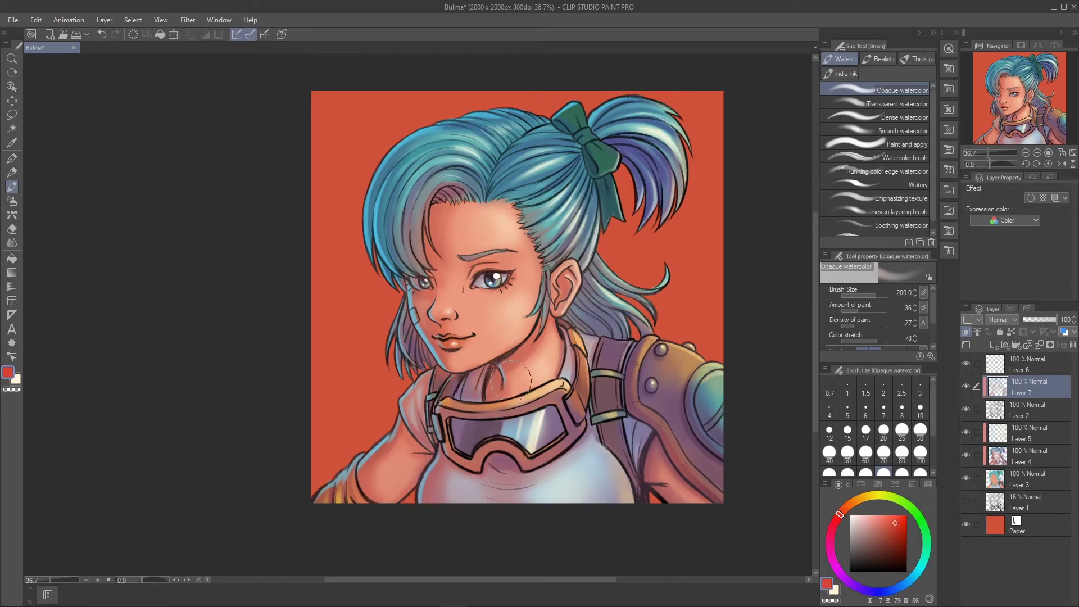
left_click(612, 337, "alt")
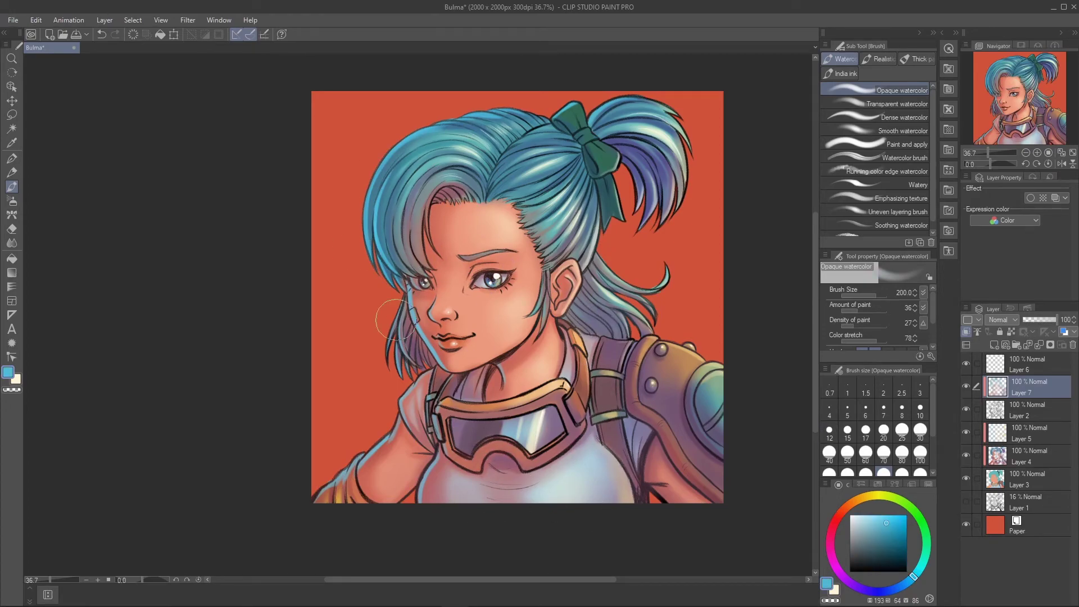
- Return to the highlight layer below the line art, touch up with the Real pencil at size 15, and undo the last stroke
left_click(990, 432)
key("p")
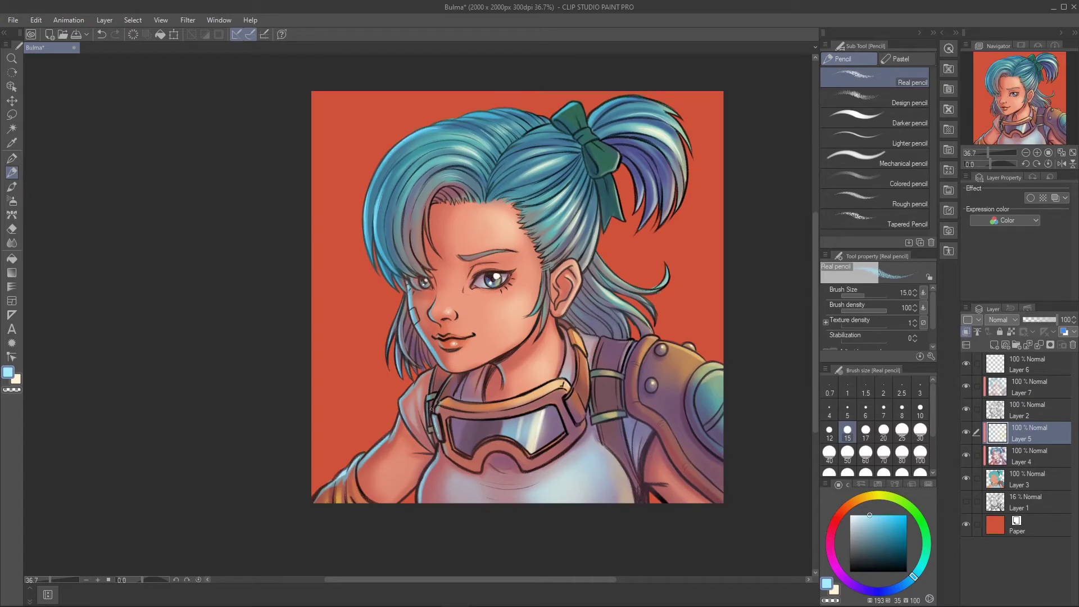
scroll(500, 315, "up", 1)
left_click(493, 272, "alt")
key("ctrl+z")
- Sample red, redden the lips on the shading layer with size 100 Opaque watercolor and the Soft eraser, and return to the line-tint layer
scroll(394, 276, "down", 1)
left_click(652, 225, "alt")
left_click_drag(377, 334, 393, 340)
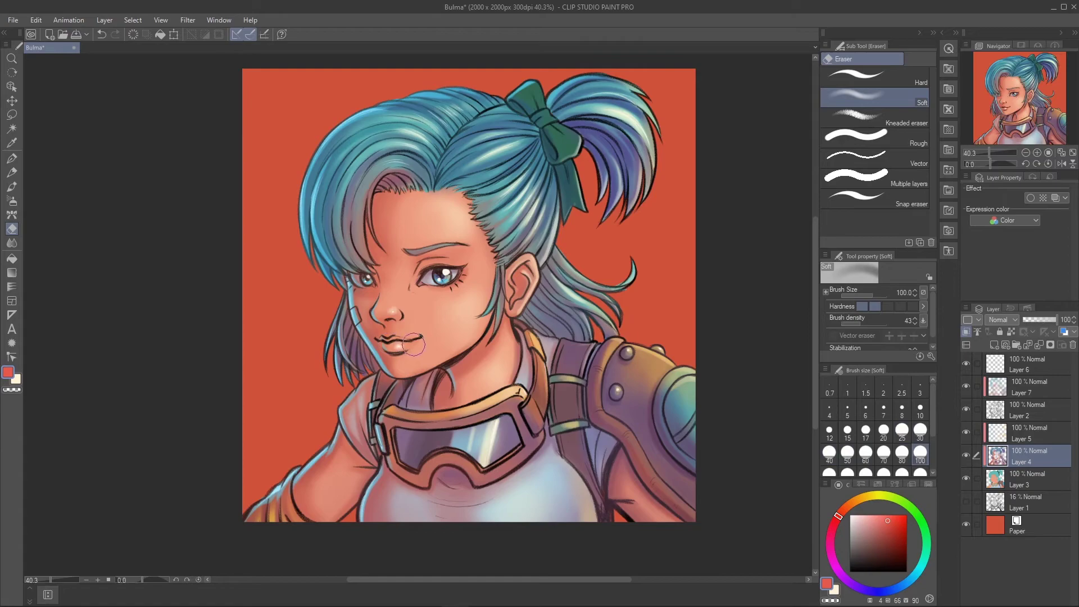
key("b")
key("bracketright")
key("bracketright")
key("bracketright")
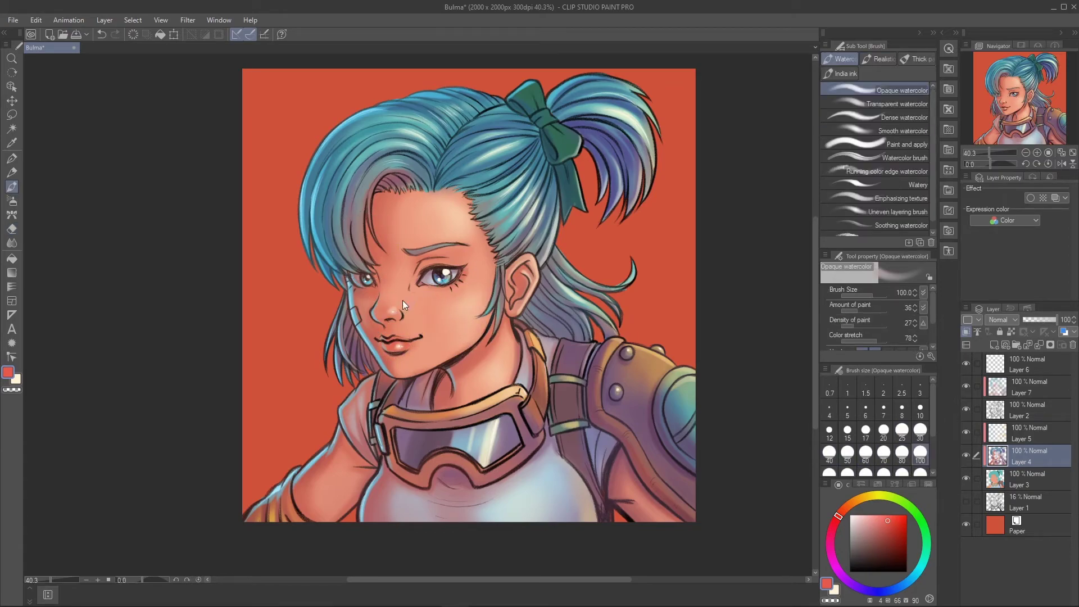
left_click(1024, 388)
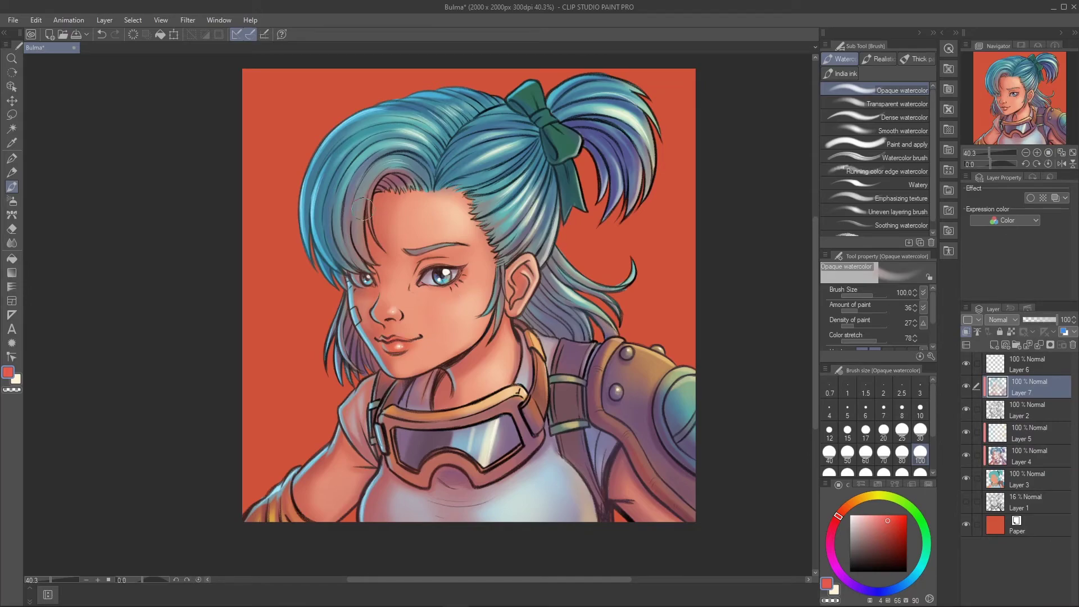
- Create a raster layer just above the paper and blend orange and yellow-orange into the background with Opaque watercolor at size 1700
left_click_drag(396, 264, 585, 264)
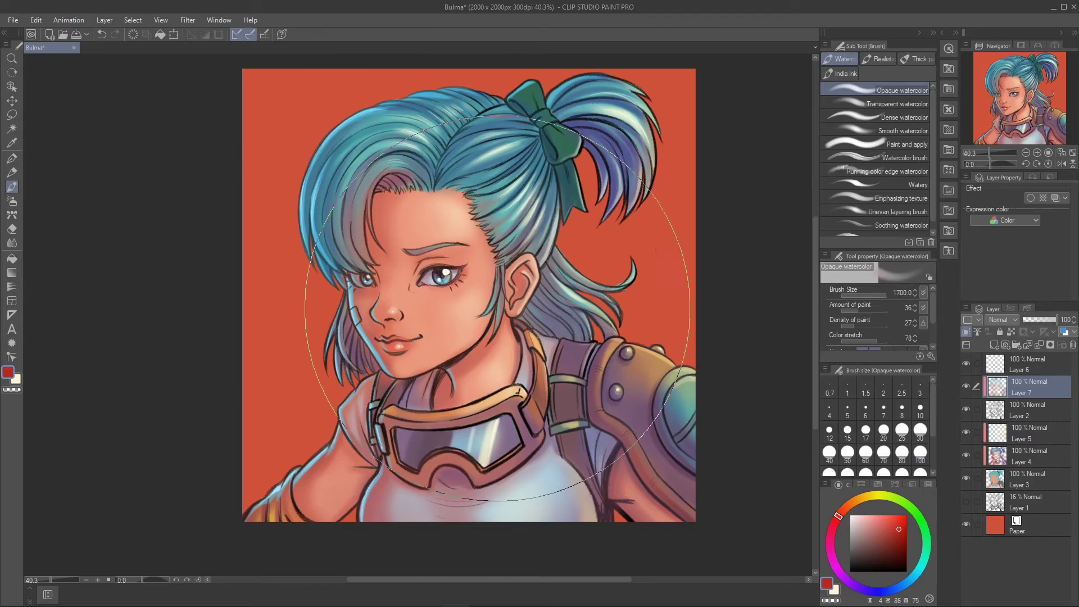
scroll(444, 347, "down", 2)
key("ctrl+shift+n")
left_click(851, 503)
mouse_move(404, 455)
left_mouse_down()
mouse_move(557, 354)
mouse_move(544, 287)
left_mouse_up()
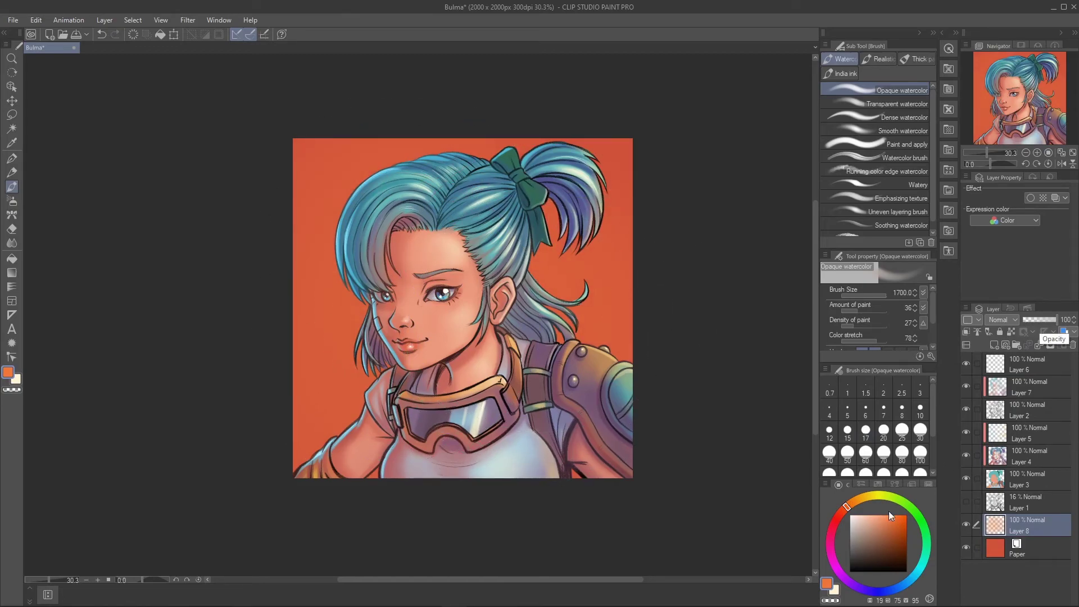
left_click(867, 496)
mouse_move(596, 292)
left_mouse_down()
mouse_move(523, 73)
mouse_move(674, 196)
left_mouse_up()
- Try a cyan-blue tint on the background's left side with the large brush and a Foreground to transparent gradient, and undo it
left_click(918, 570)
left_click_drag(264, 84, 315, 337)
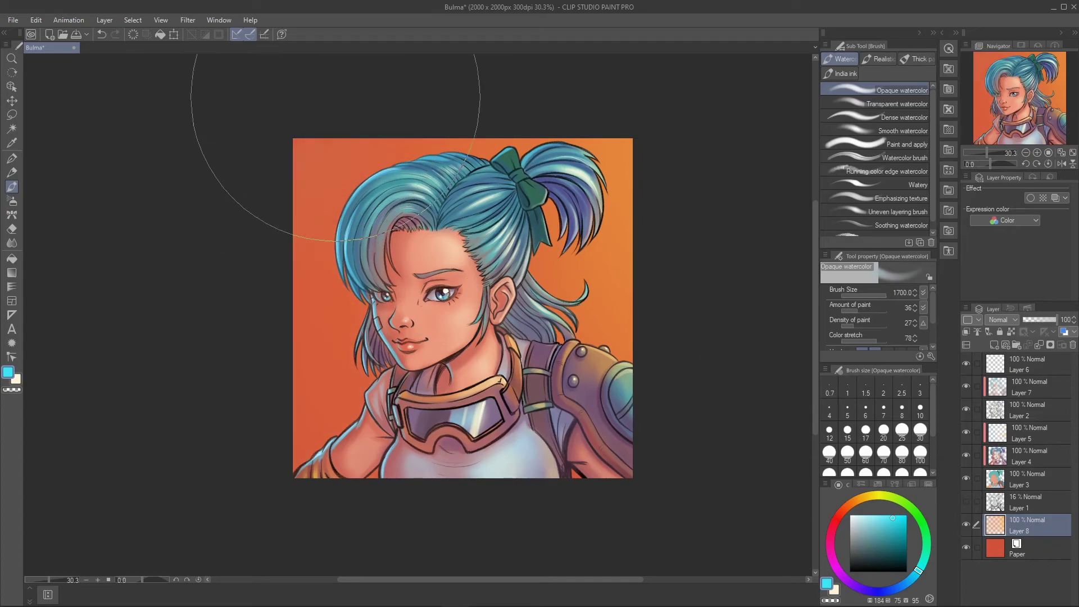
key("g")
left_click_drag(306, 227, 325, 232)
key("ctrl+z")
scroll(598, 231, "down", 2)
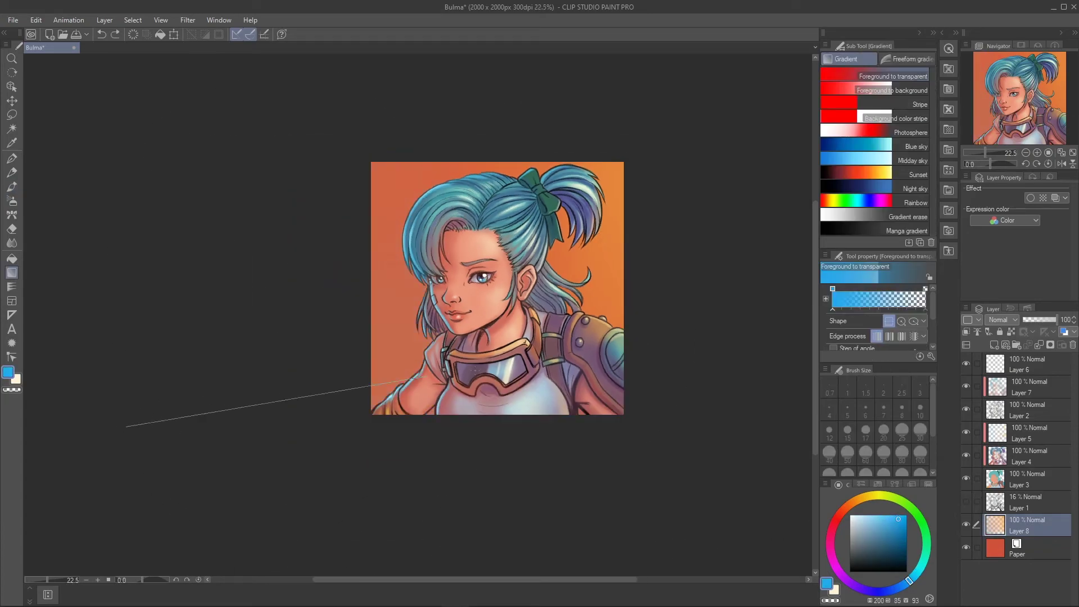
- Pick purple, draw a Foreground to transparent gradient from the background's left side, and soften it with the Soft eraser at size 2000
left_click(842, 575)
left_click(852, 584)
mouse_move(53, 398)
left_mouse_down()
mouse_move(526, 453)
mouse_move(694, 440)
left_mouse_up()
key("e")
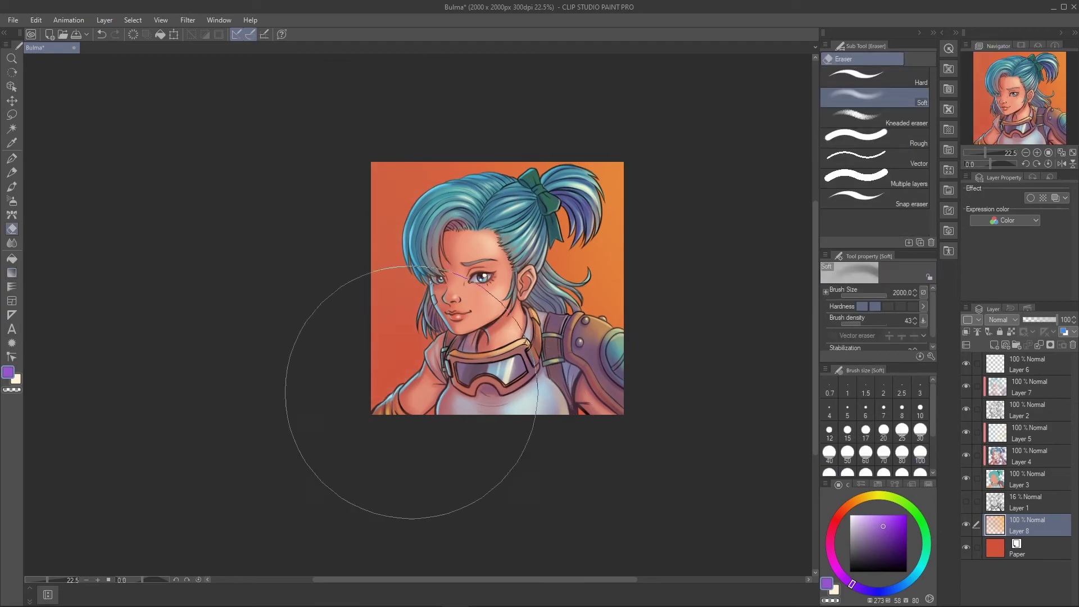
- Set the opacity of the clipped line-tint layer, Layer 7, to 72%
left_click(1023, 386)
left_click(1047, 319)
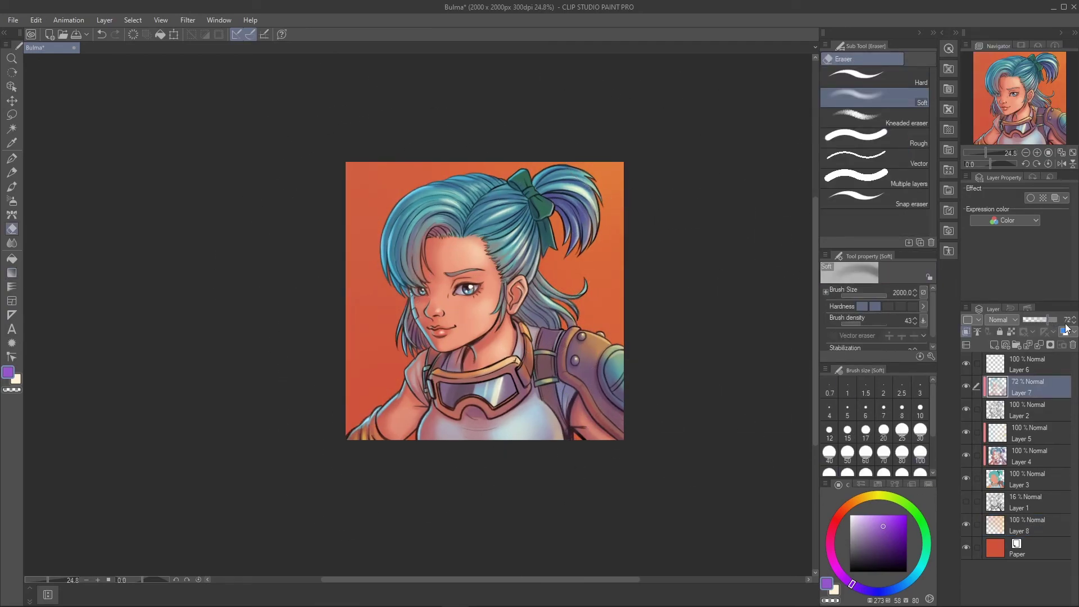
scroll(658, 409, "up", 2)
scroll(672, 359, "up", 1)
- On Layer 5, sample light peach and paint skin highlights with Opaque watercolor at size 80, blending with the Soft eraser at size 170
key("b")
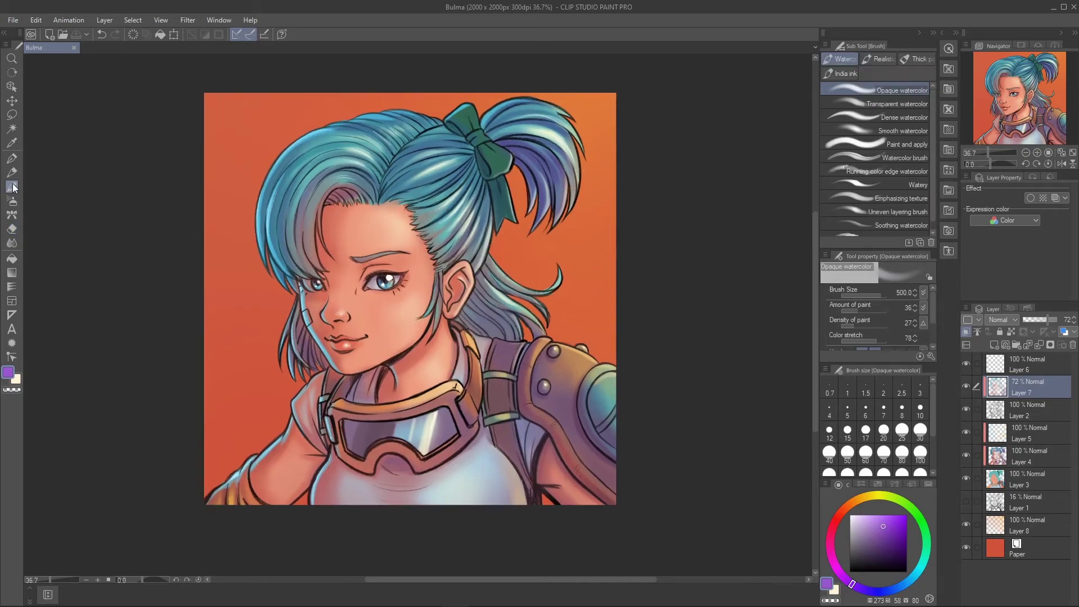
left_click(1023, 432)
left_click(295, 471, "alt")
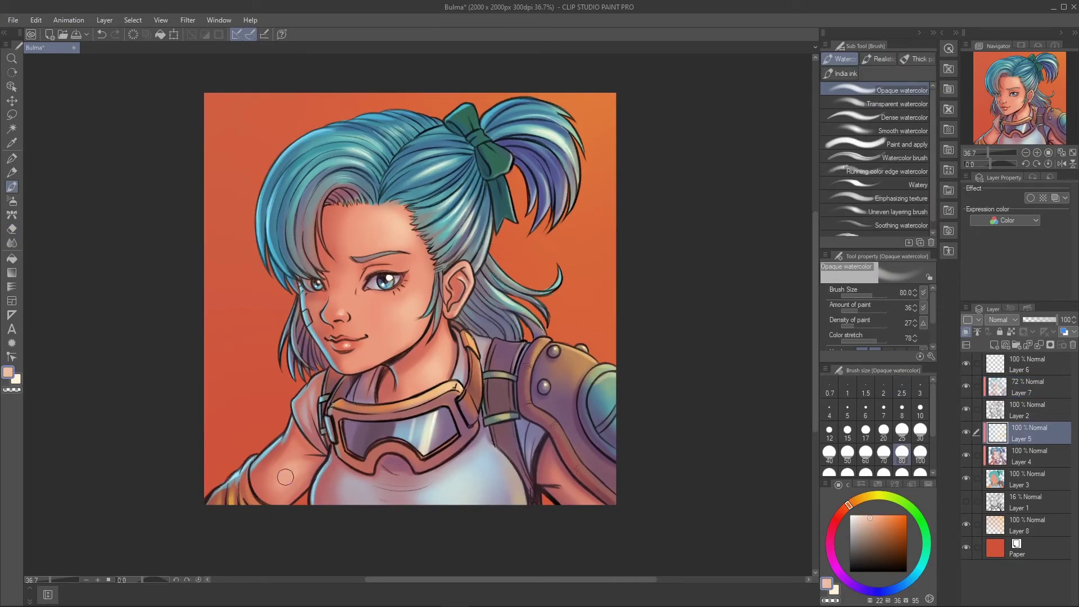
key("e")
key("b")
key("e")
left_click_drag(382, 344, 412, 336)
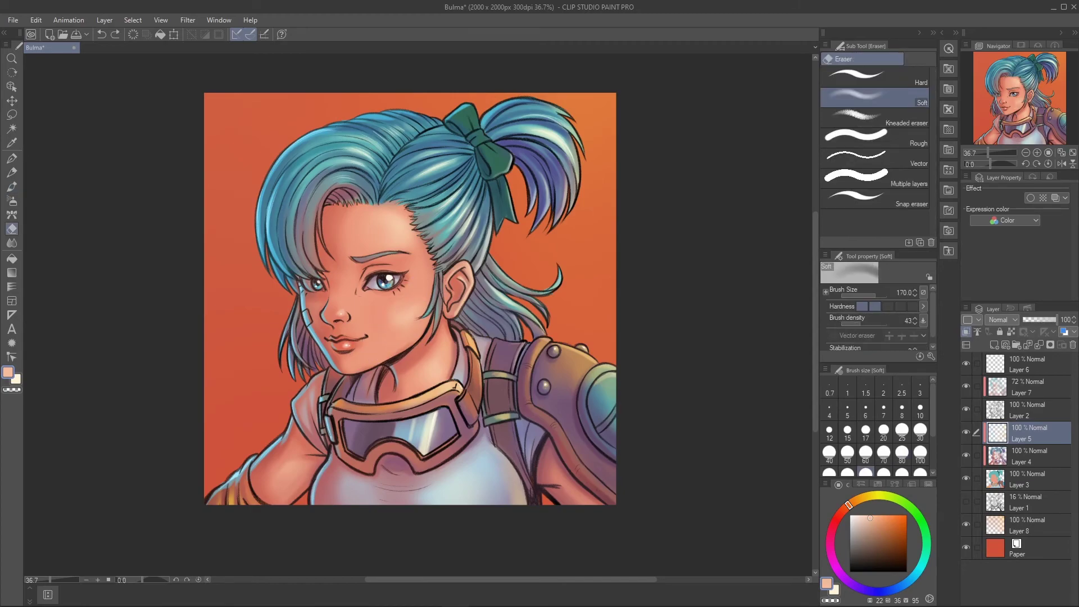
- Add finer light peach highlights to the neck and face at brush size 25, softening them with the Soft eraser
key("b")
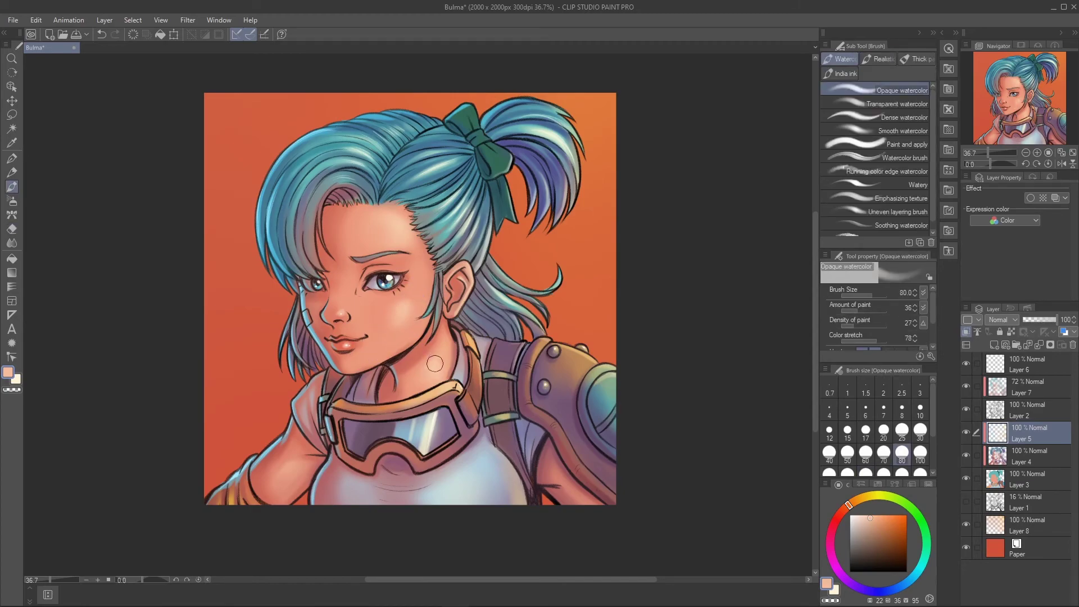
key("bracketleft")
key("bracketleft")
key("bracketleft")
key("bracketleft")
key("bracketleft")
key("bracketleft")
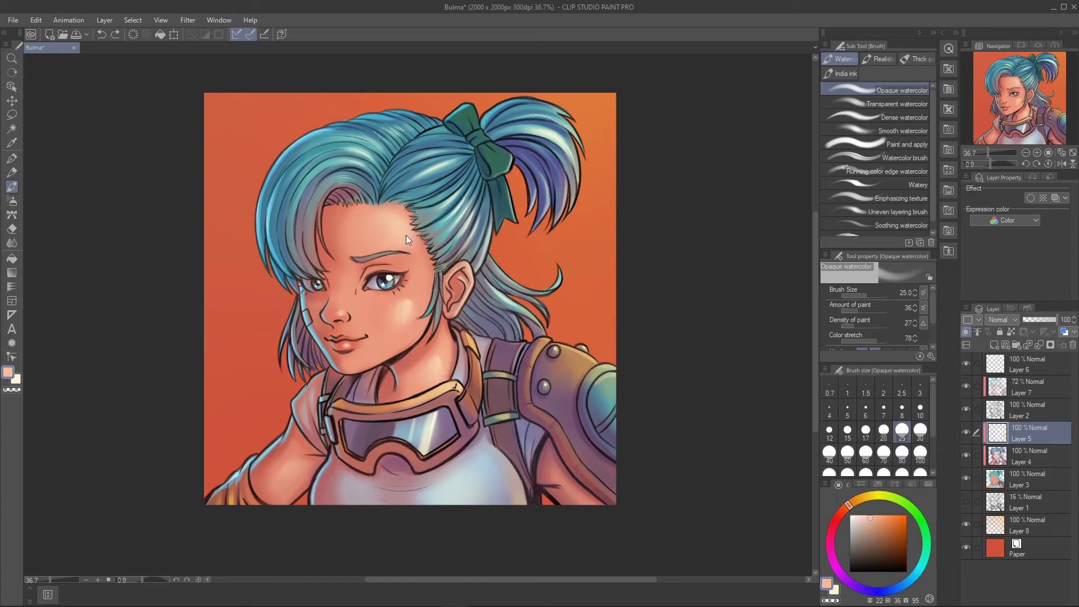
key("e")
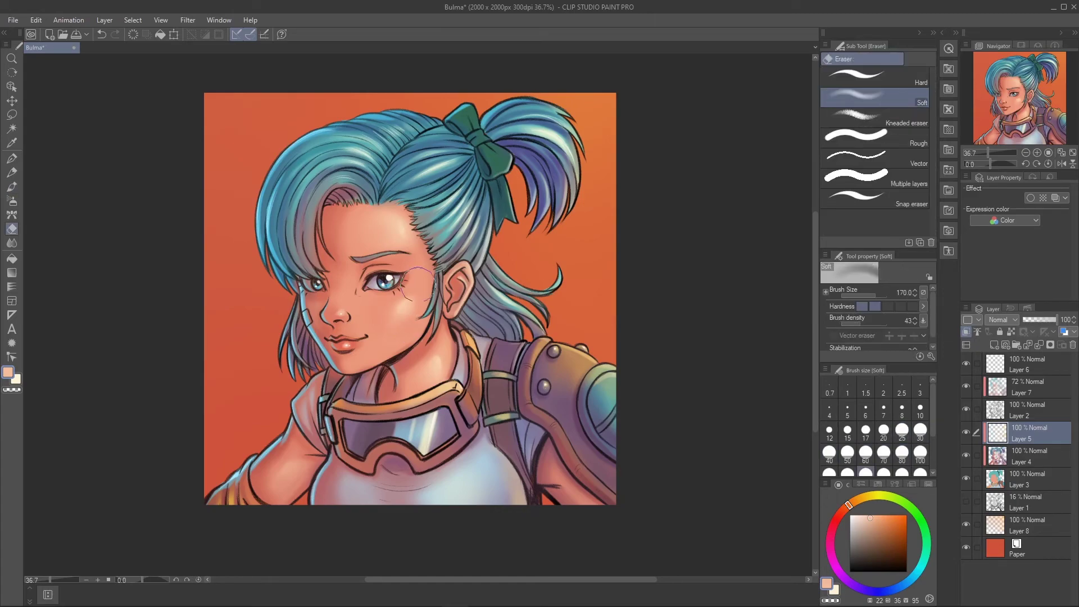
scroll(448, 316, "down", 1)
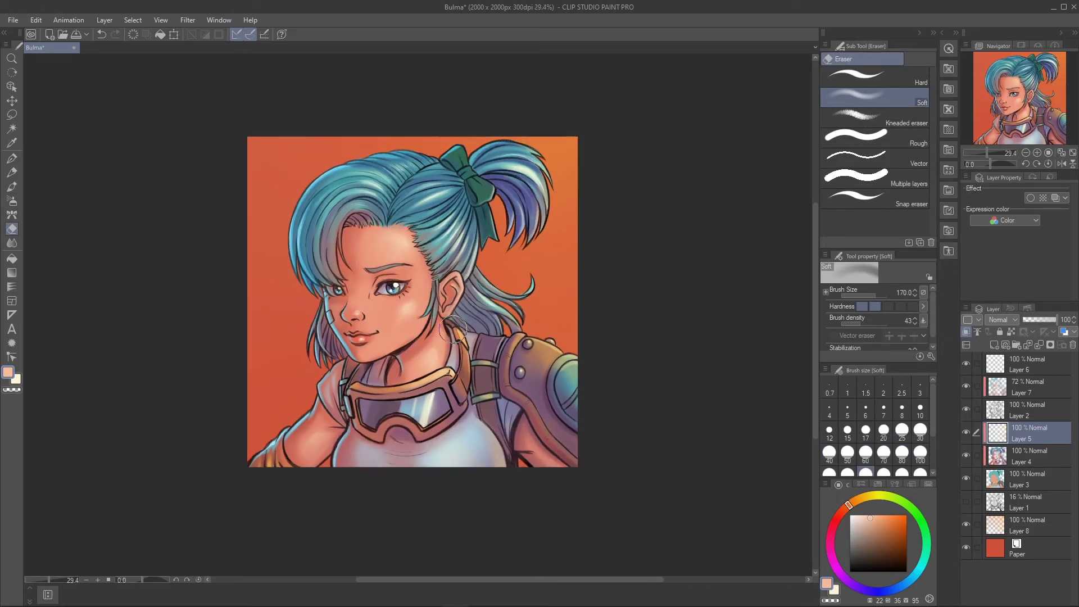
scroll(489, 344, "up", 1)
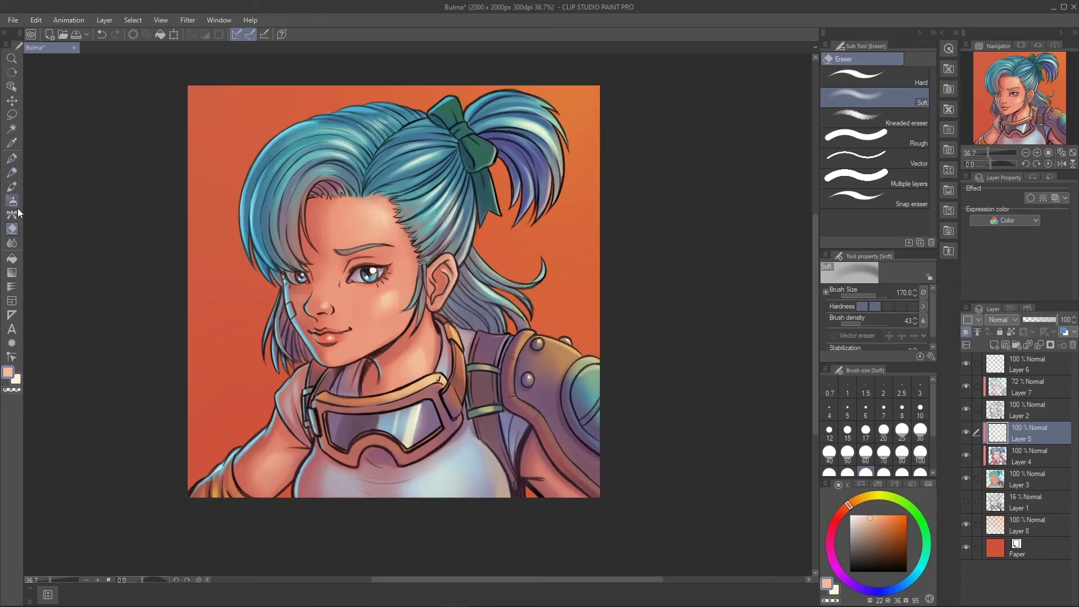
- Auto-select the face and neck skin on the flat colour layer and create a raster layer directly above it
key("b")
left_click(1020, 479)
key("w")
left_click(394, 318)
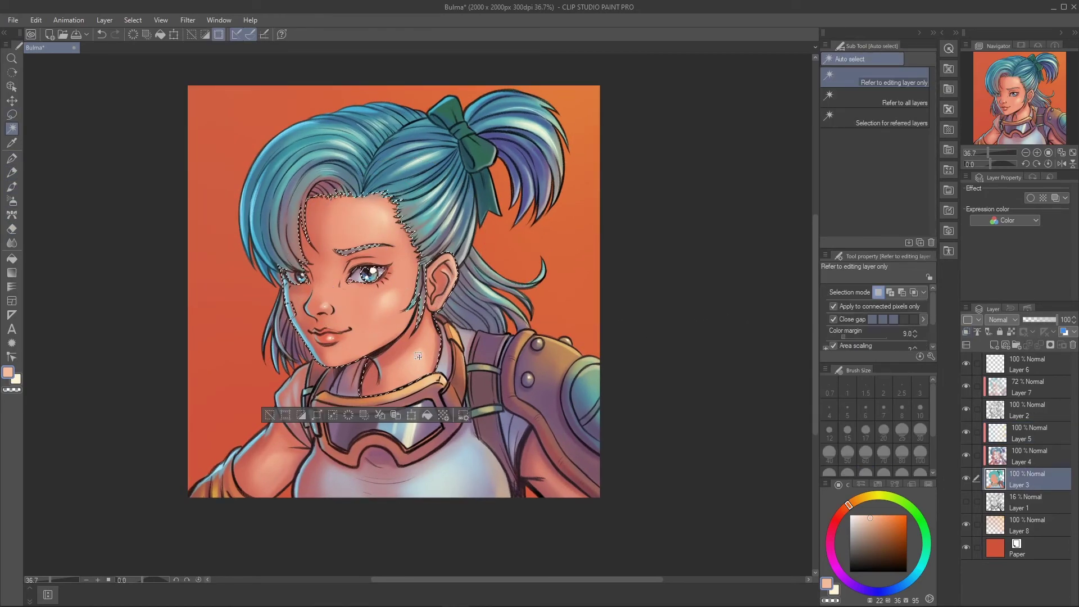
key("b")
key("ctrl+shift+n")
- Sample a colour from the face, paint it softly within the skin selection using Opaque watercolor, and clear the selection
left_click(394, 272, "alt")
mouse_move(393, 271)
left_mouse_down()
mouse_move(390, 319)
mouse_move(409, 302)
mouse_move(366, 214)
left_mouse_up()
key("bracketleft")
key("bracketleft")
key("bracketleft")
key("ctrl+d")
scroll(508, 144, "down", 2)
scroll(508, 144, "up", 3)
- Switch to Layer 5 and brush a warm yellow-orange glow over the hair bow with Opaque watercolor at size 70
key("bracketleft")
key("bracketleft")
key("bracketleft")
key("bracketleft")
key("bracketleft")
key("bracketleft")
key("bracketleft")
key("bracketleft")
key("bracketleft")
key("bracketleft")
left_click(508, 144, "alt")
left_click(492, 129, "ctrl+shift")
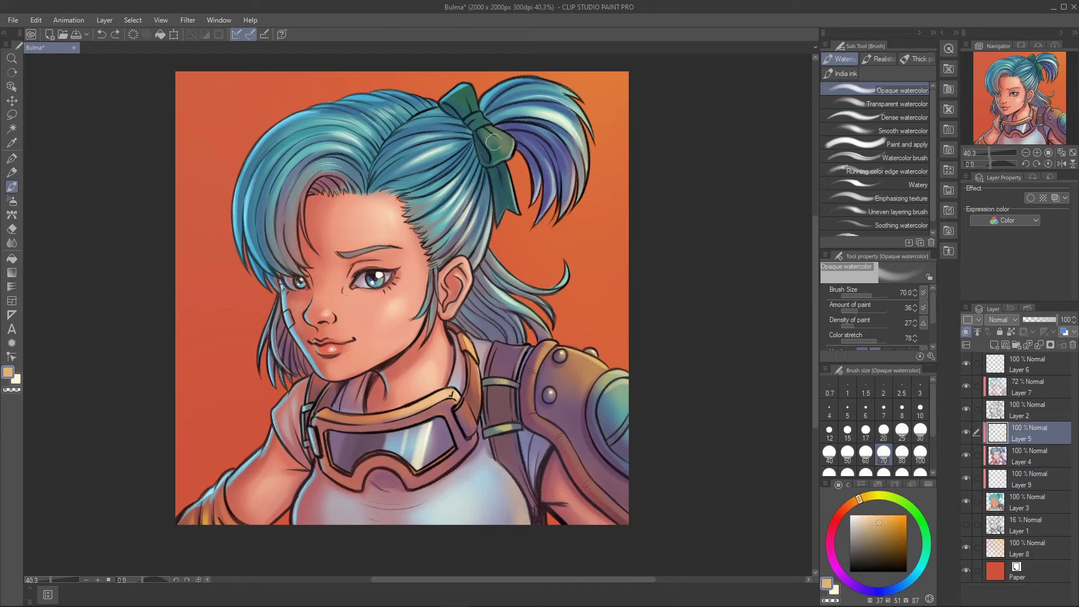
mouse_move(499, 147)
left_mouse_down()
mouse_move(464, 98)
mouse_move(493, 133)
mouse_move(502, 196)
left_mouse_up()
- Switch to the shading layer, sample a salmon-red skin tone, and touch up the face with Opaque watercolor at size 25
left_click(370, 259, "ctrl+shift")
left_click(402, 266, "alt")
key("bracketleft")
key("bracketleft")
key("bracketleft")
key("bracketleft")
key("bracketleft")
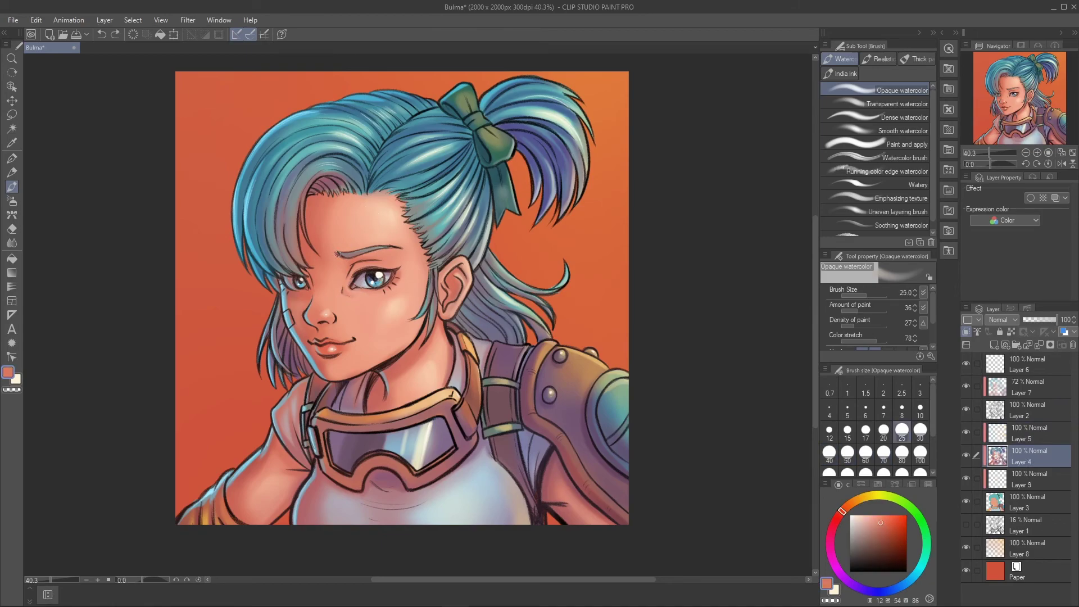
- Sample a dark slate blue, touch up the shading near the hair parting, and save the drawing
left_click(476, 266, "alt")
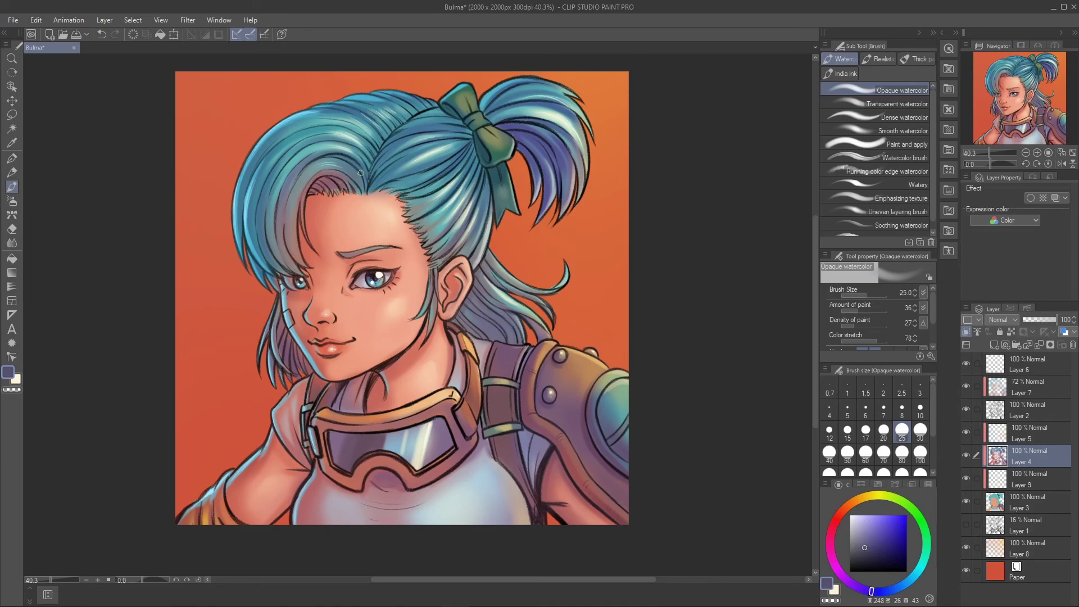
scroll(303, 260, "down", 2)
key("ctrl+s")
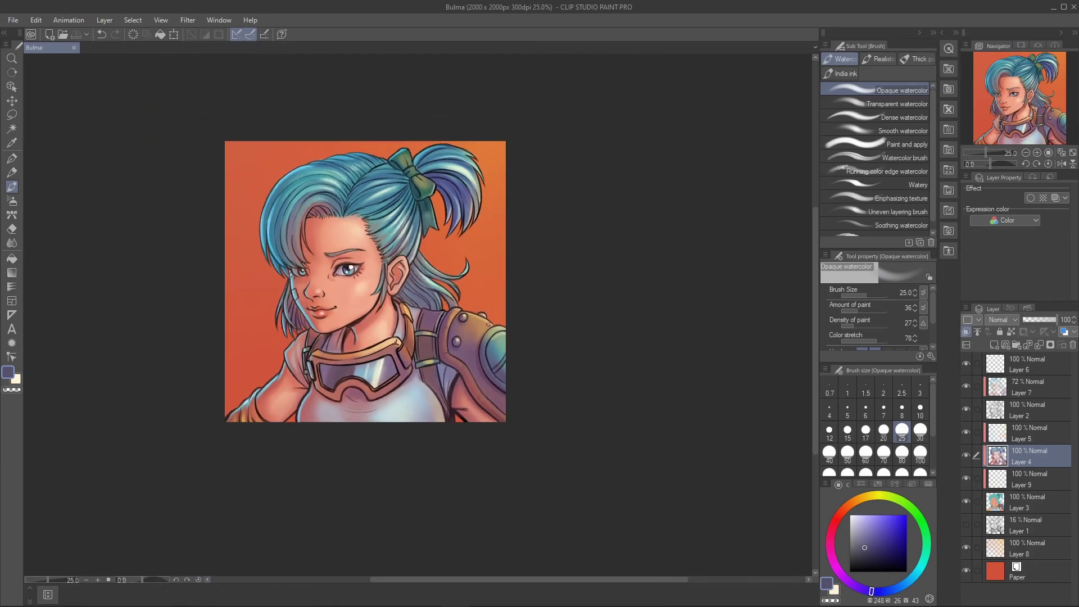
scroll(198, 270, "up", 2)
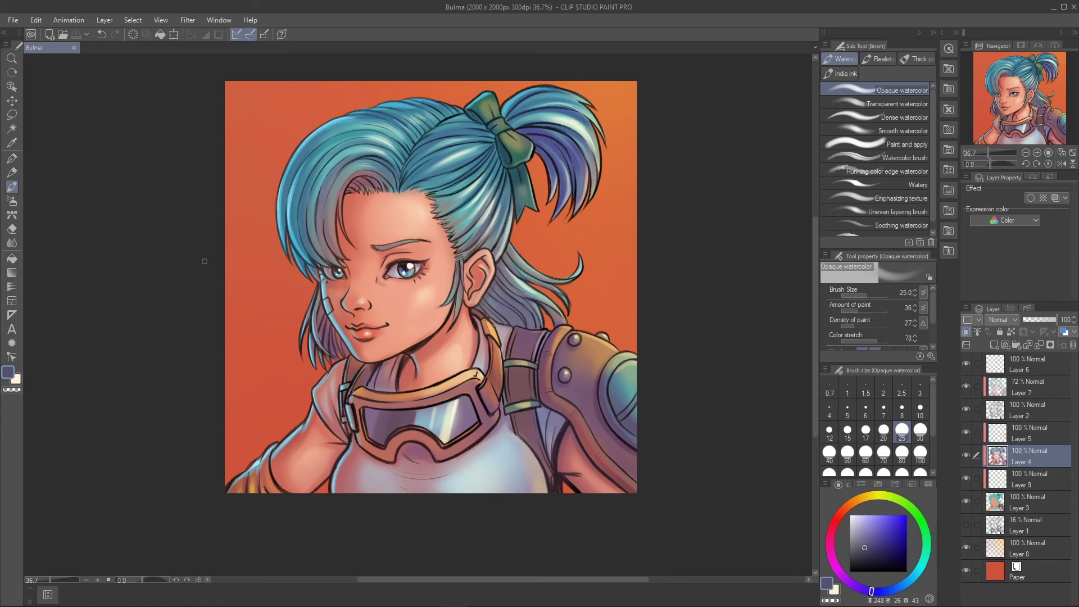
- Create a raster layer above all other layers for drawing with the Real pencil at size 15
key("p")
key("ctrl+shift+n")
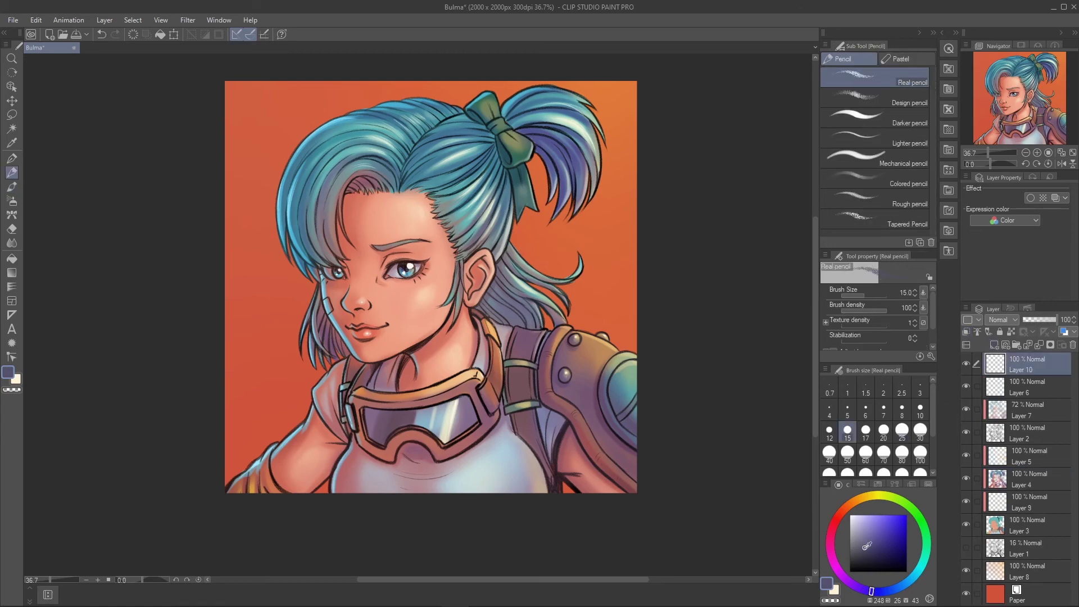